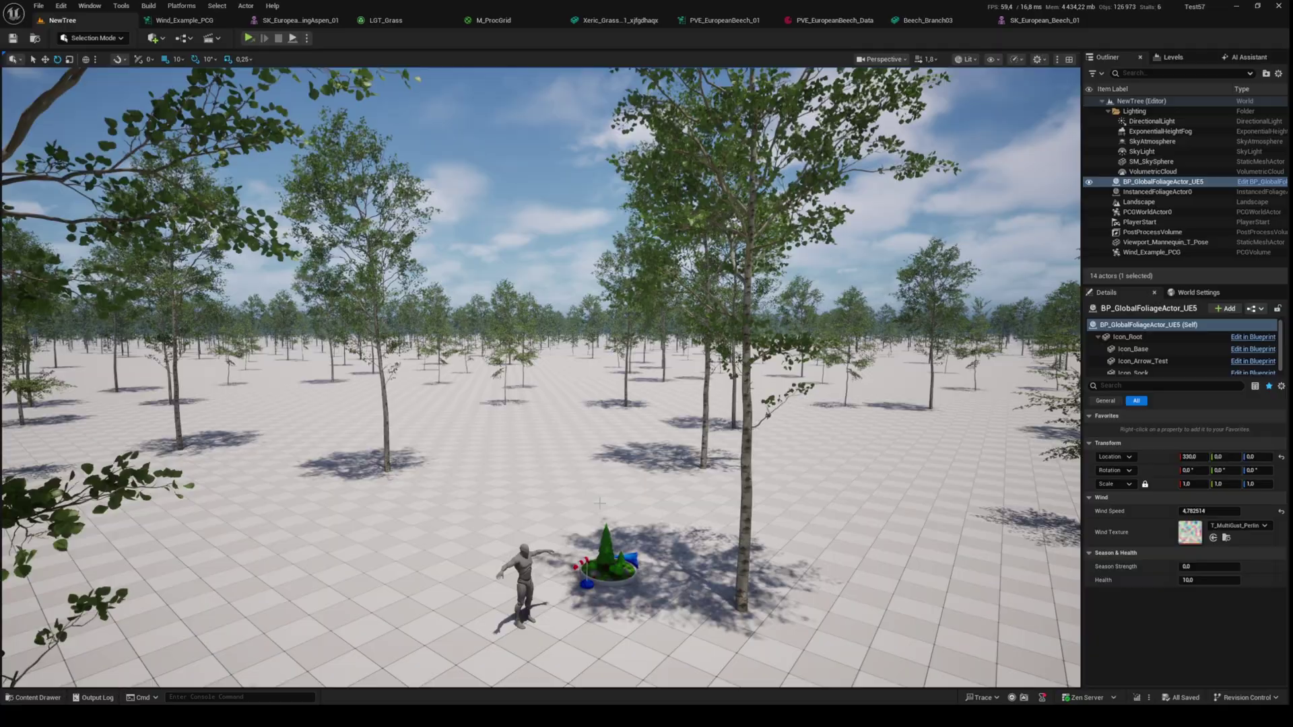
- Orbit the viewport to look over the swaying forest from another angle
right_drag(541, 378, 566, 364)
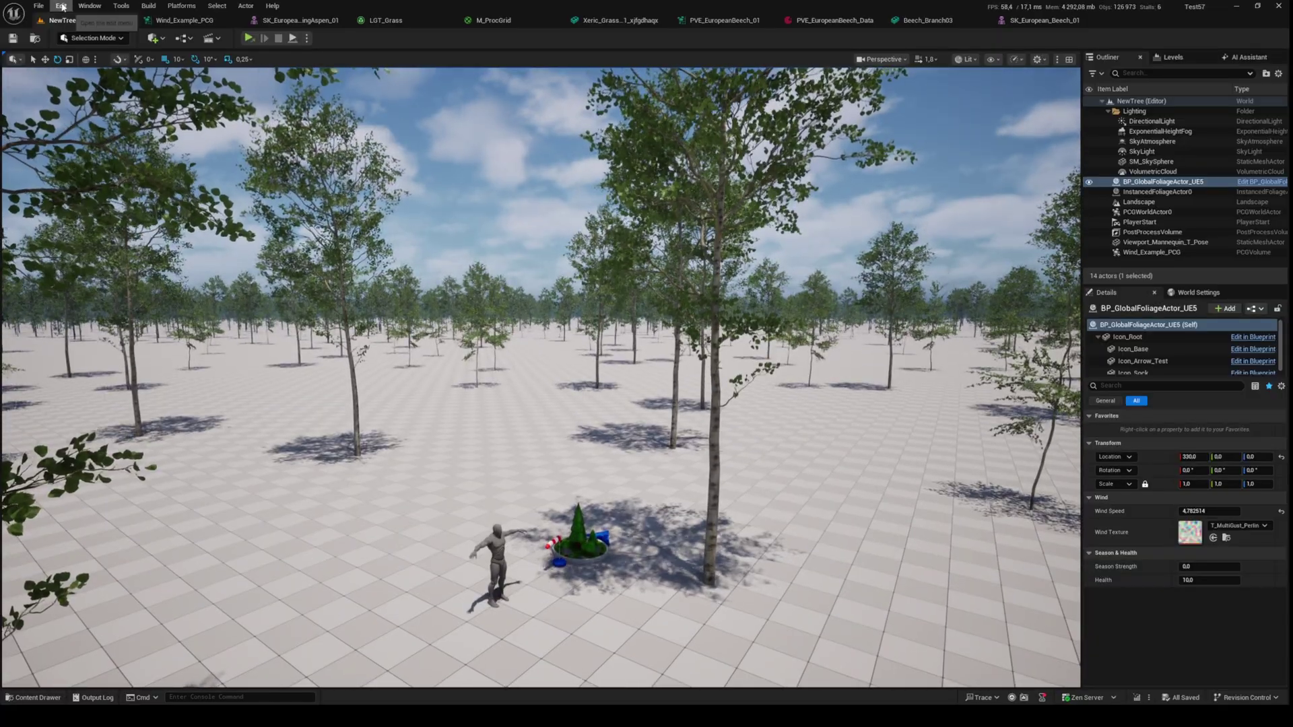
click(61, 6)
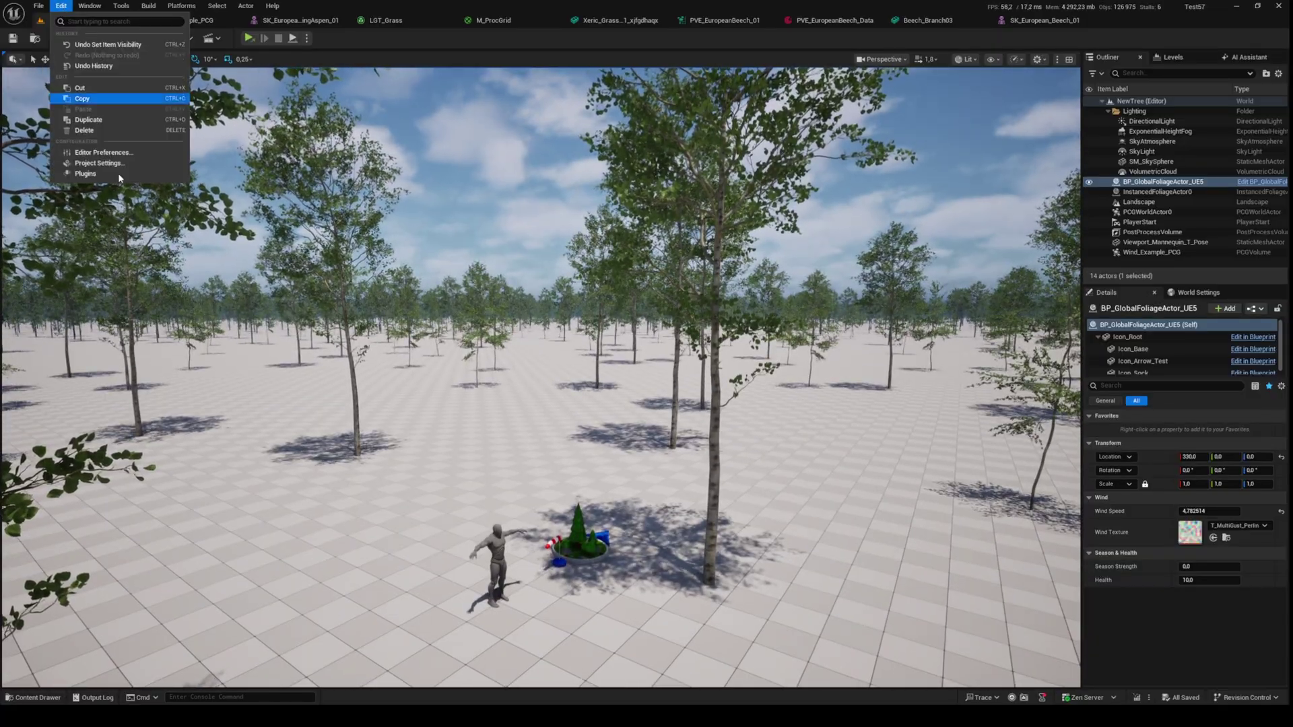
click(479, 265)
text(nanite)
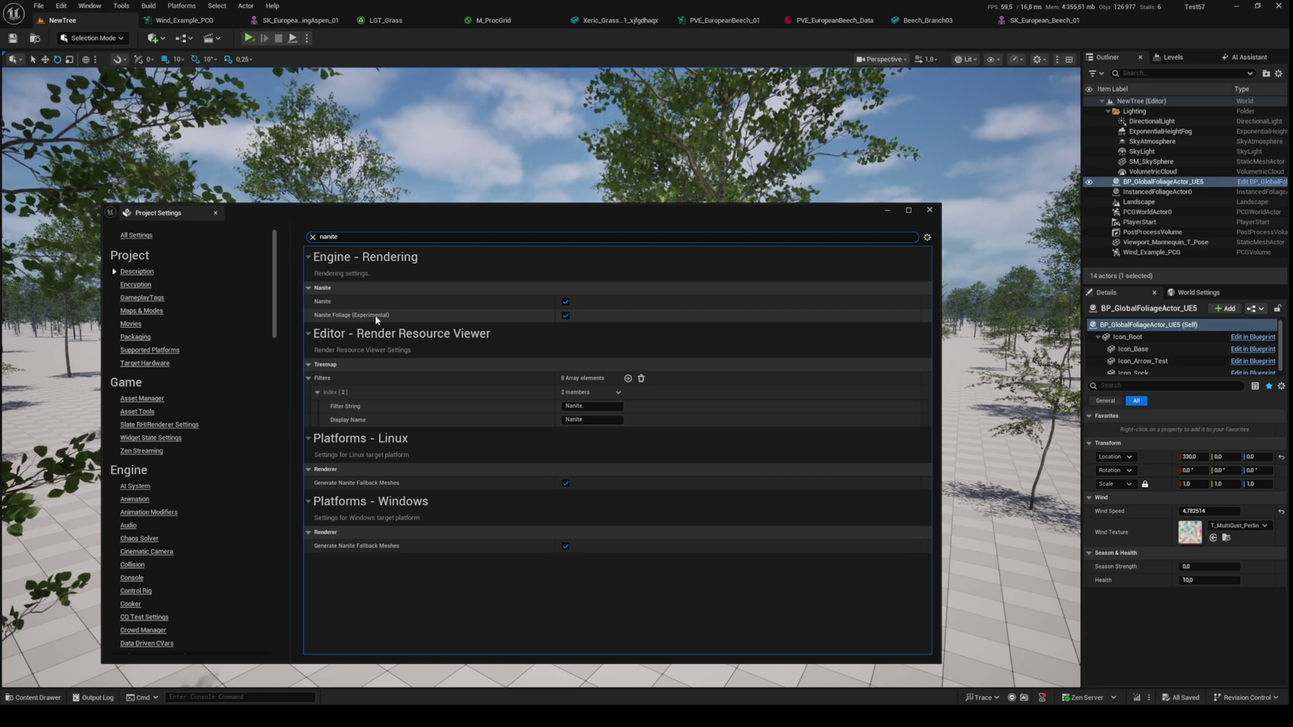
click(928, 214)
click(62, 5)
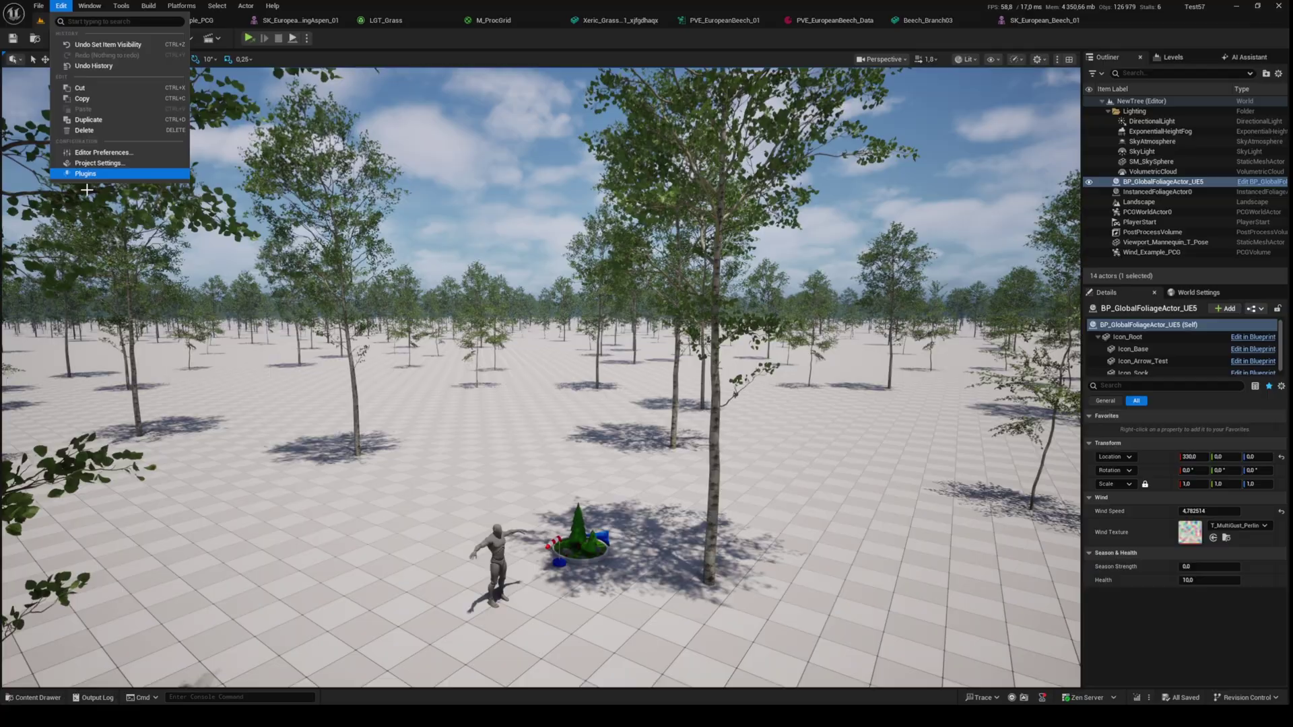
click(87, 174)
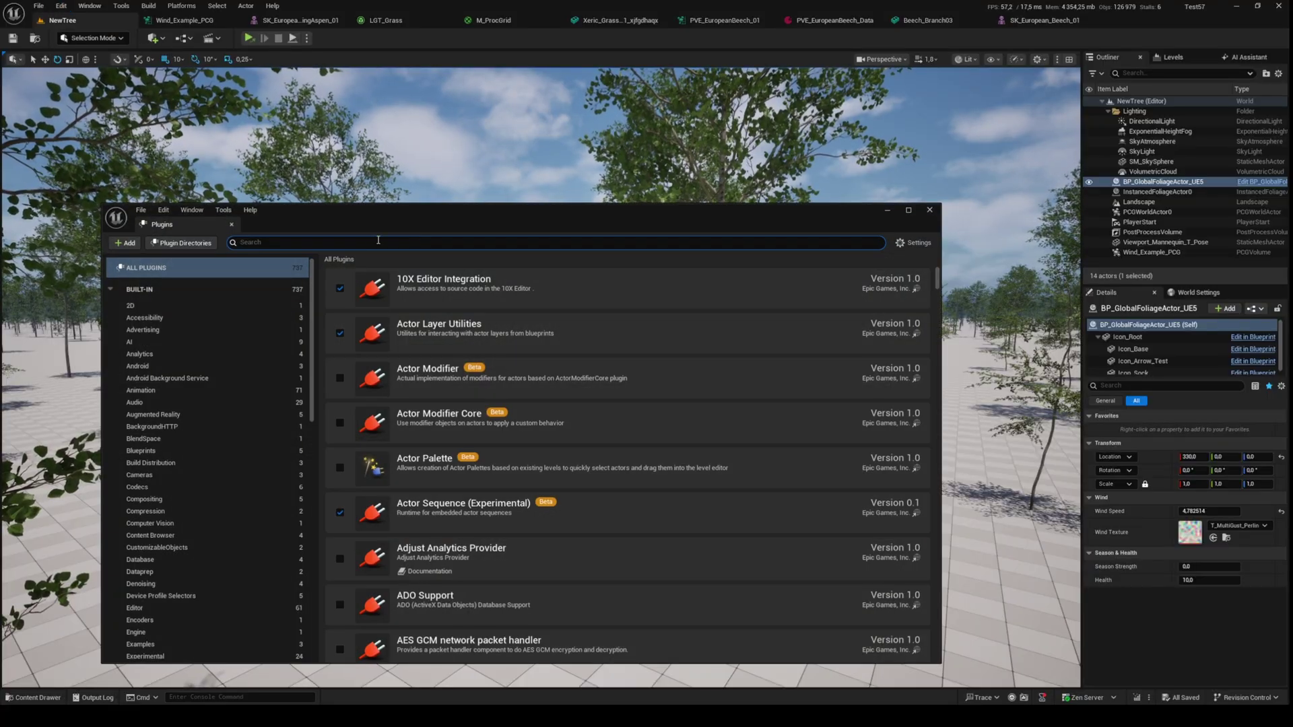
text(proce)
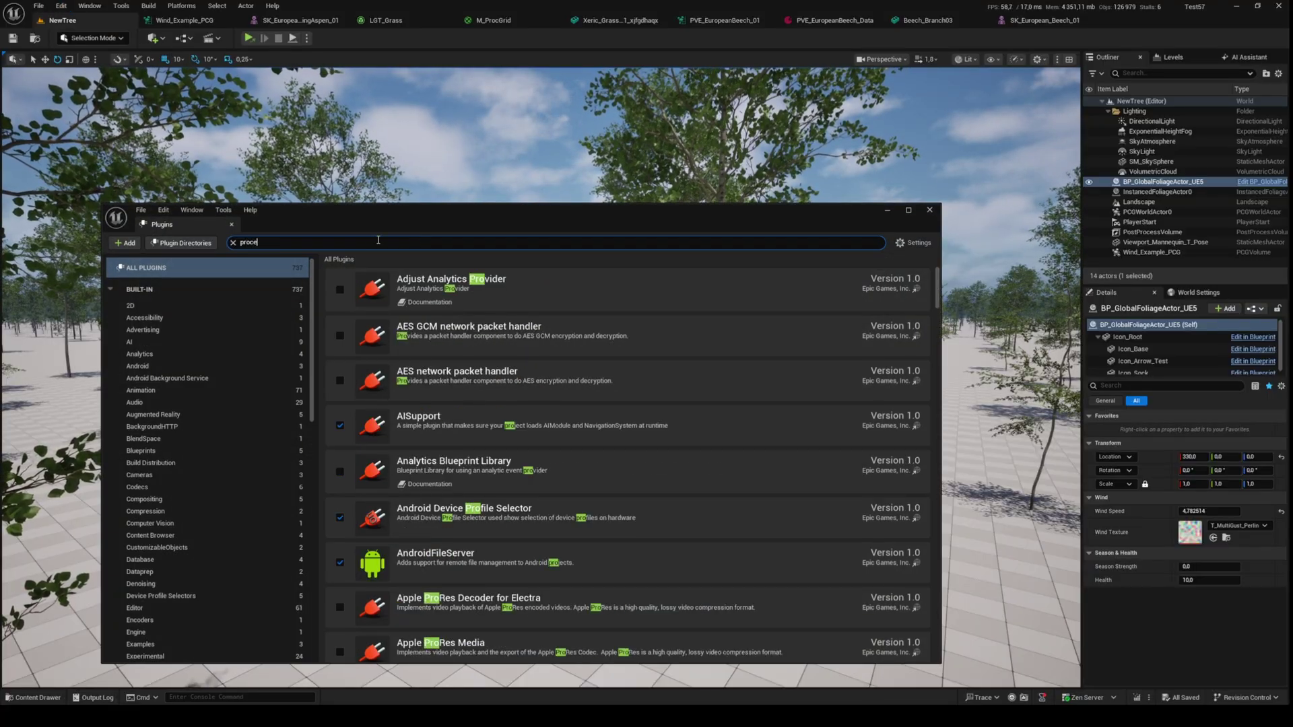
text(dural vege)
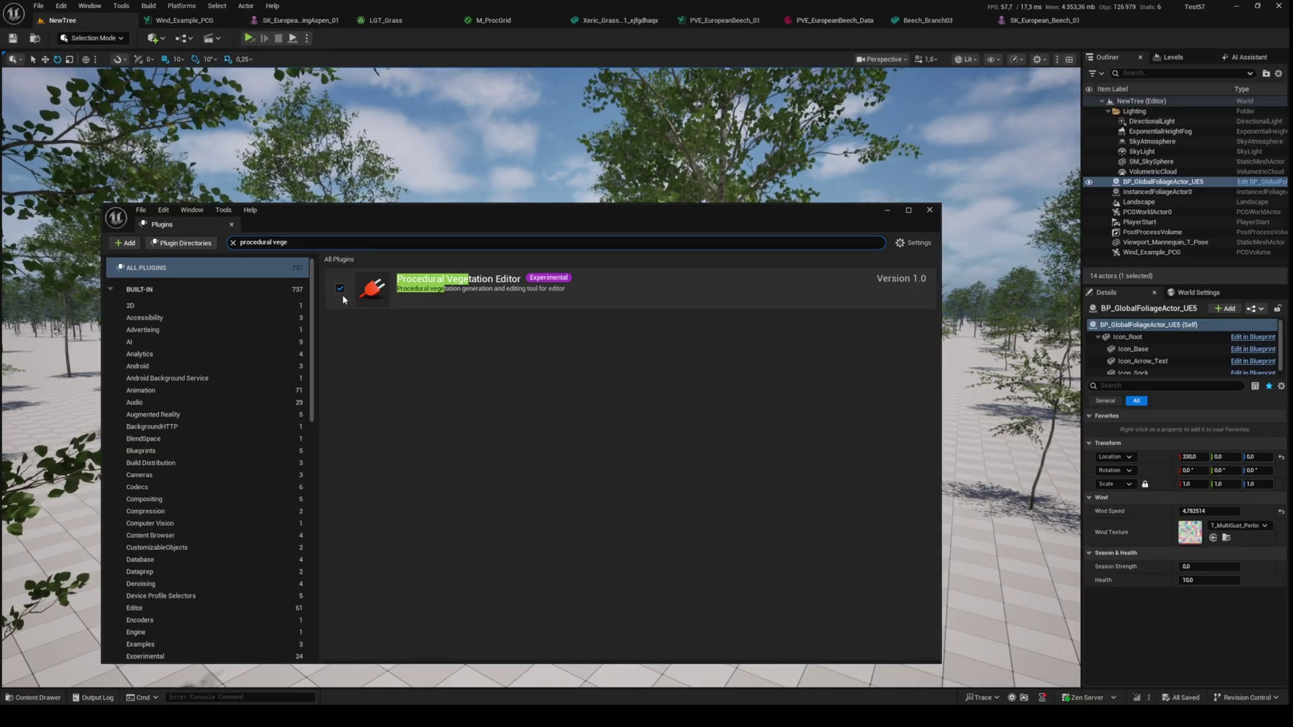
click(931, 212)
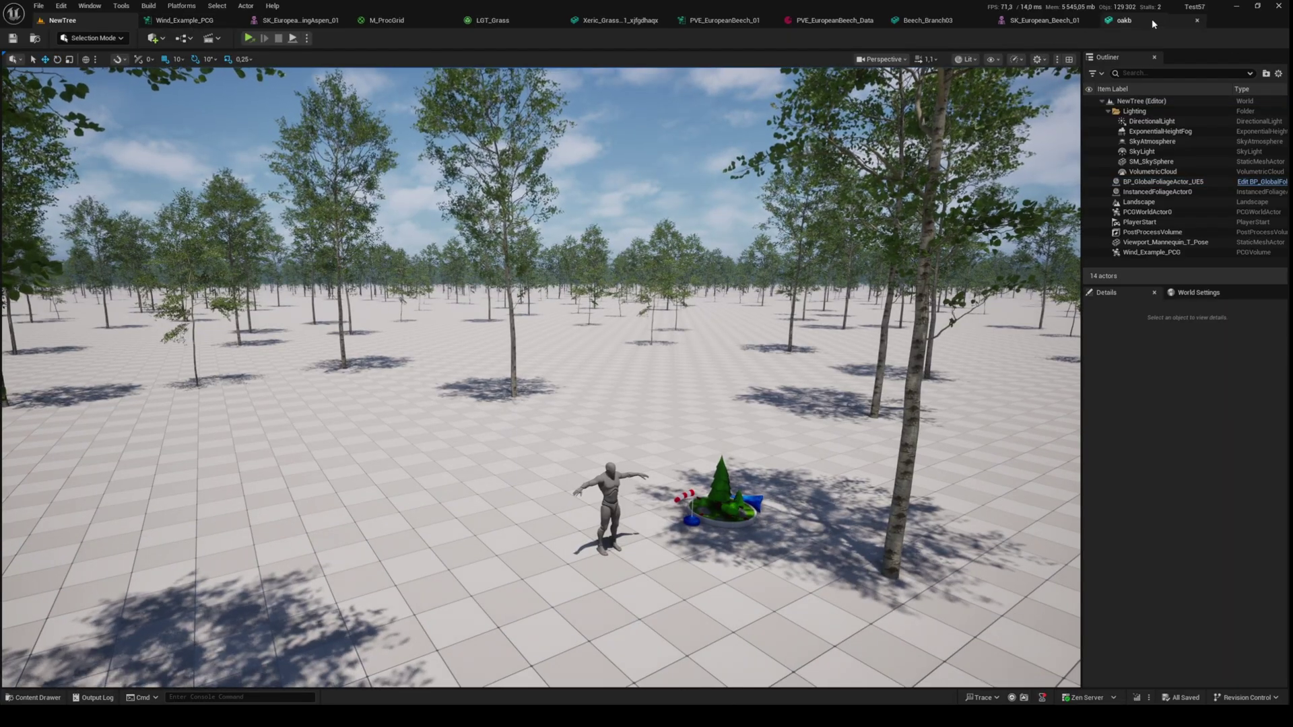
- Set the oakb mesh's Nanite Shape Preservation to Preserve Area, then return to NewTree
click(1152, 19)
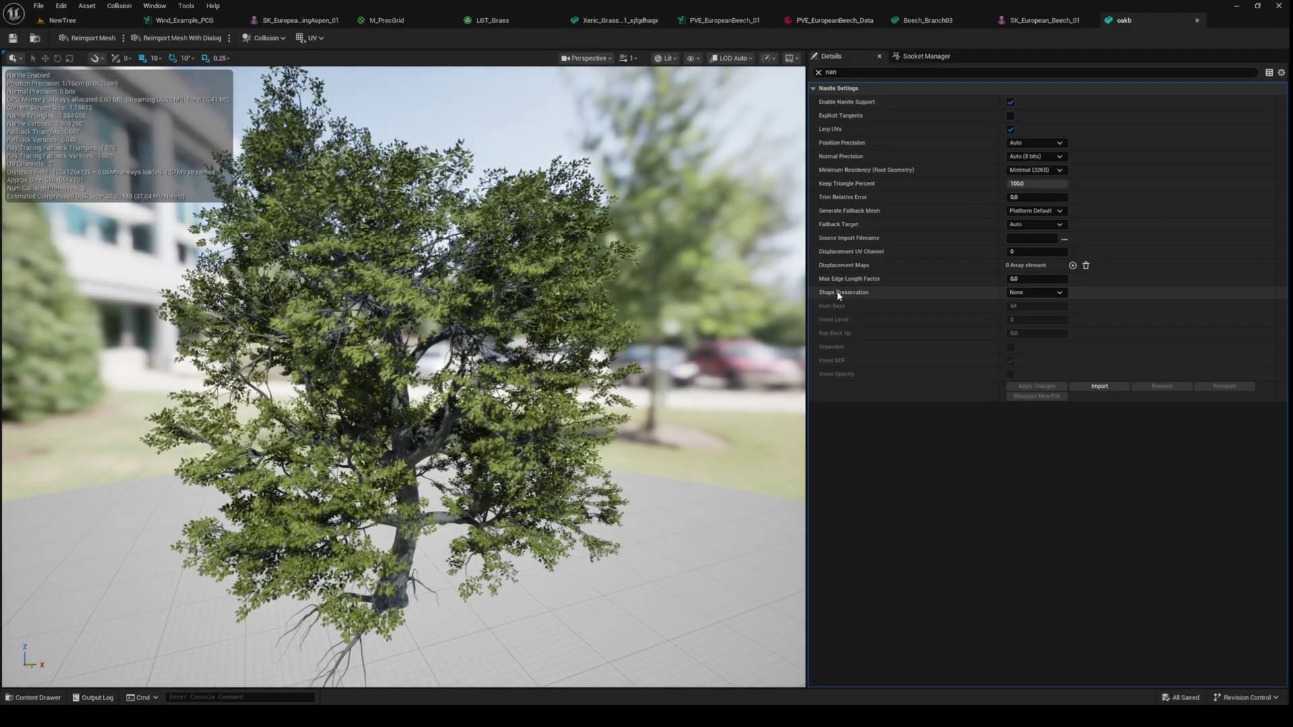
click(1021, 294)
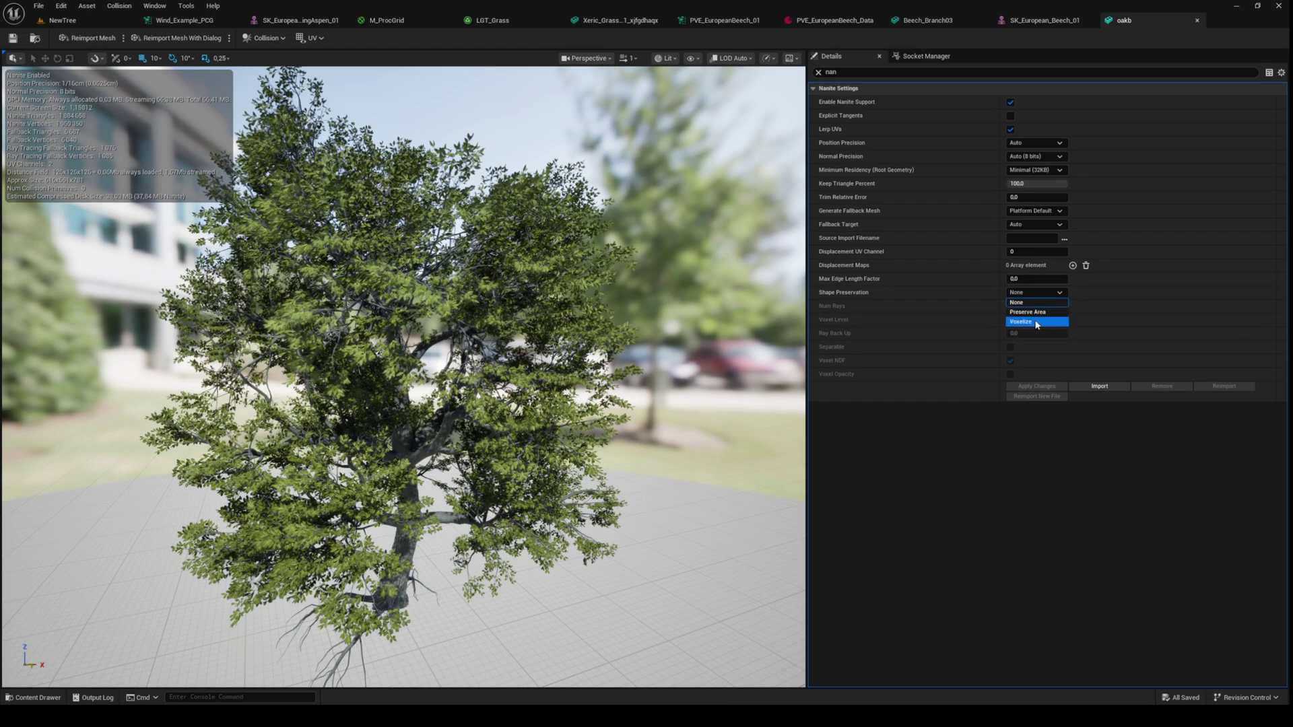
click(1020, 302)
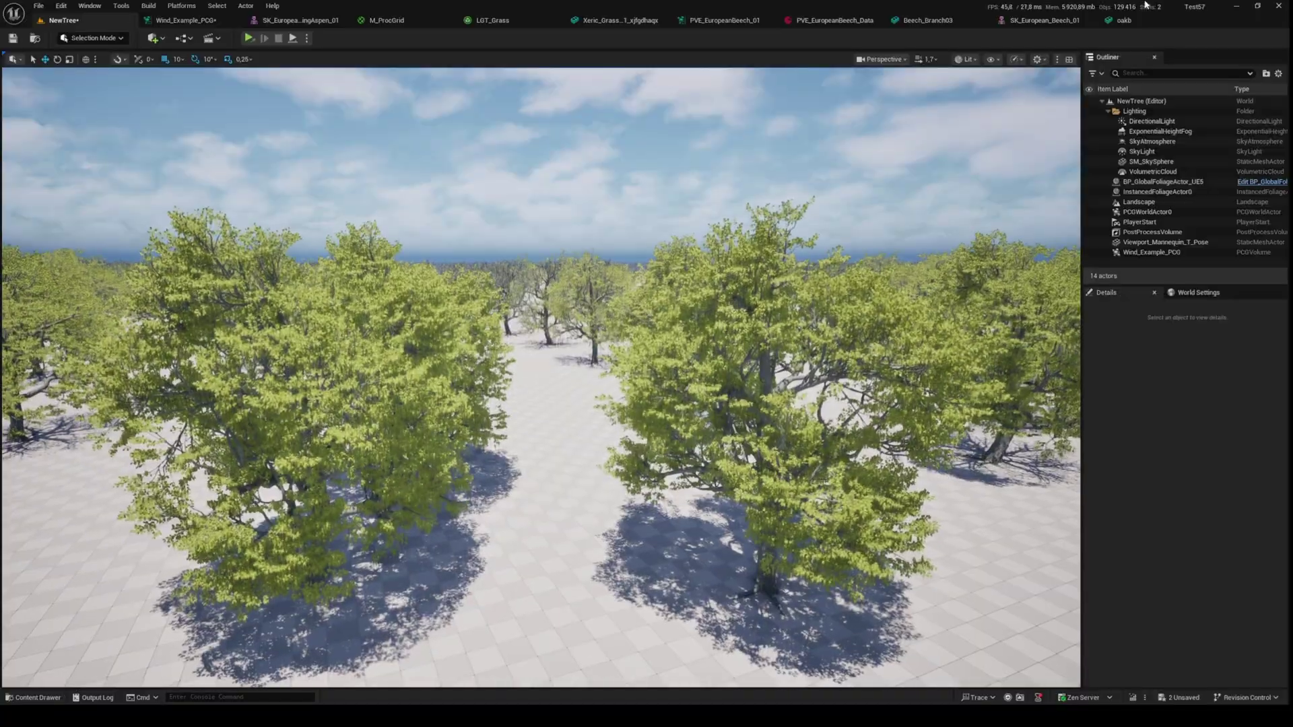
click(1120, 21)
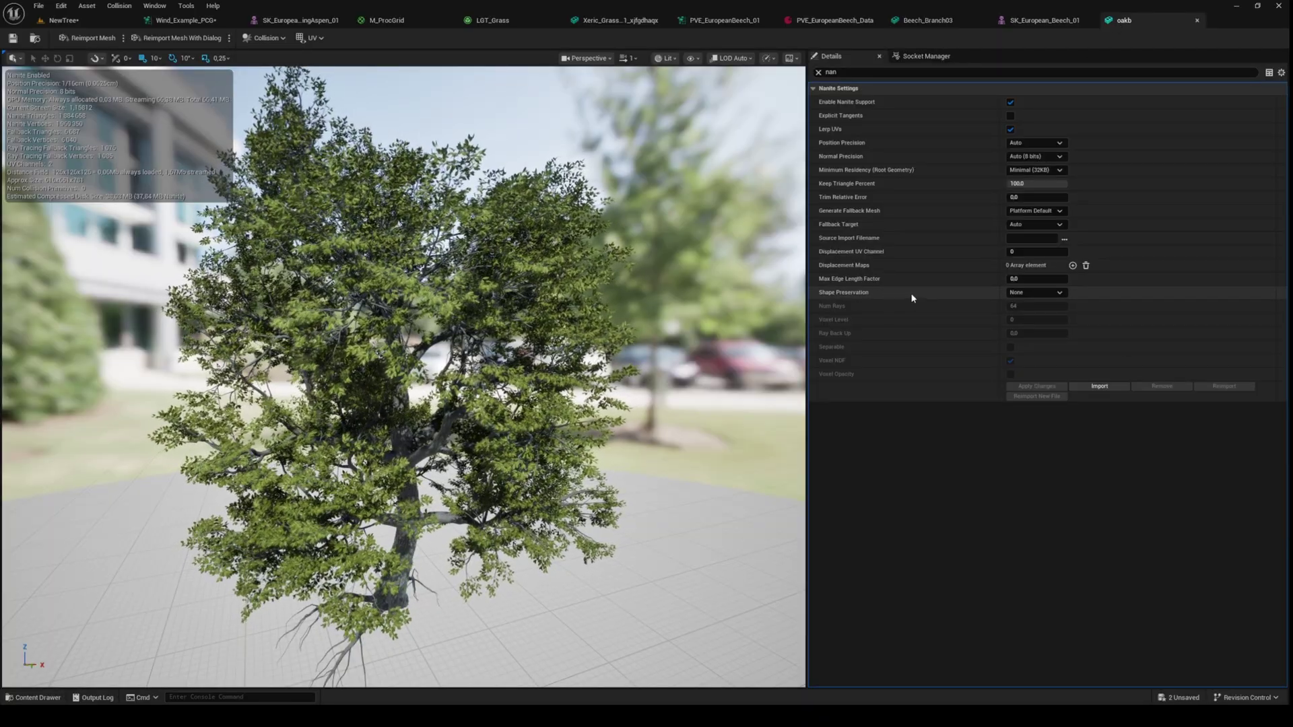
click(1024, 291)
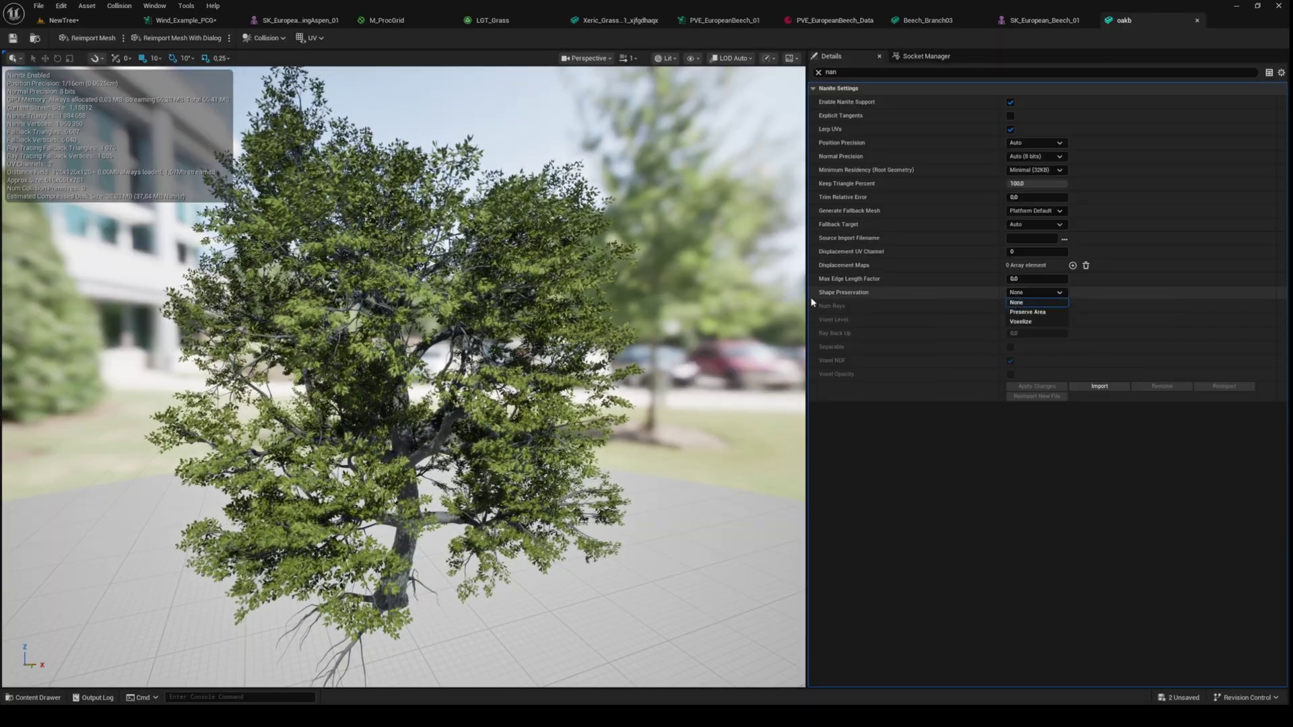
click(1034, 313)
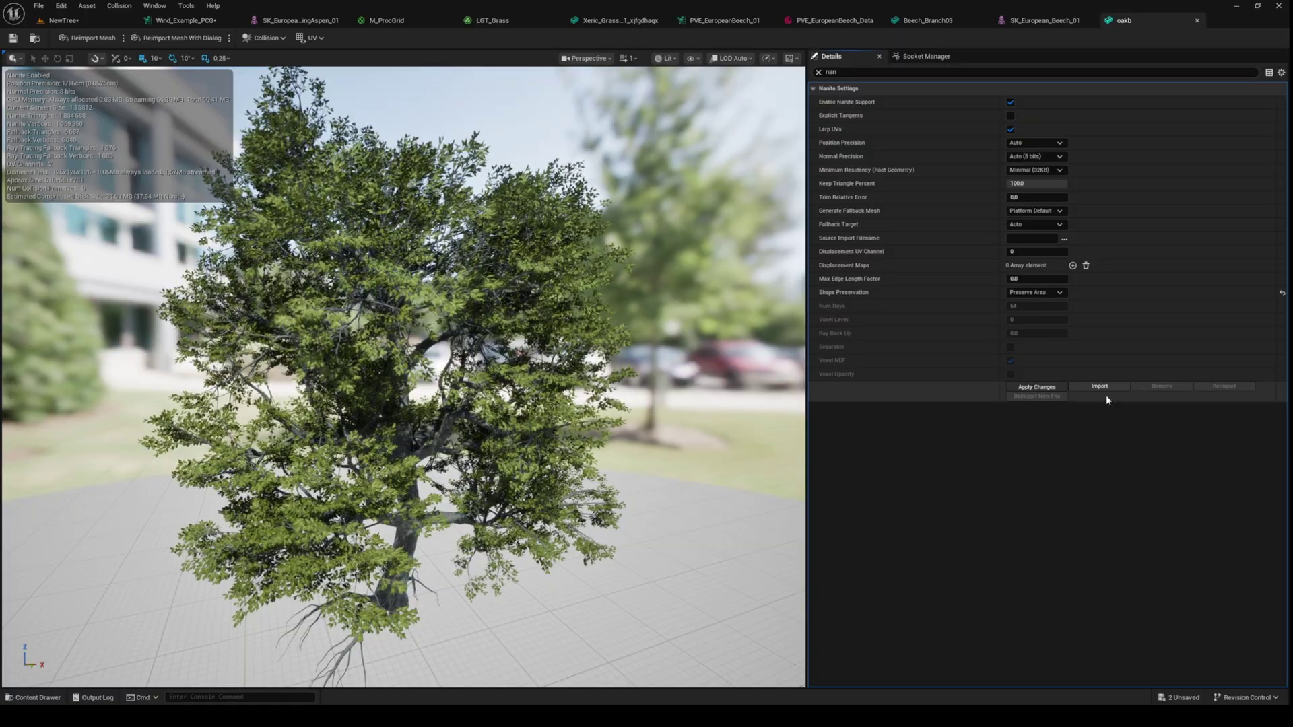
click(66, 20)
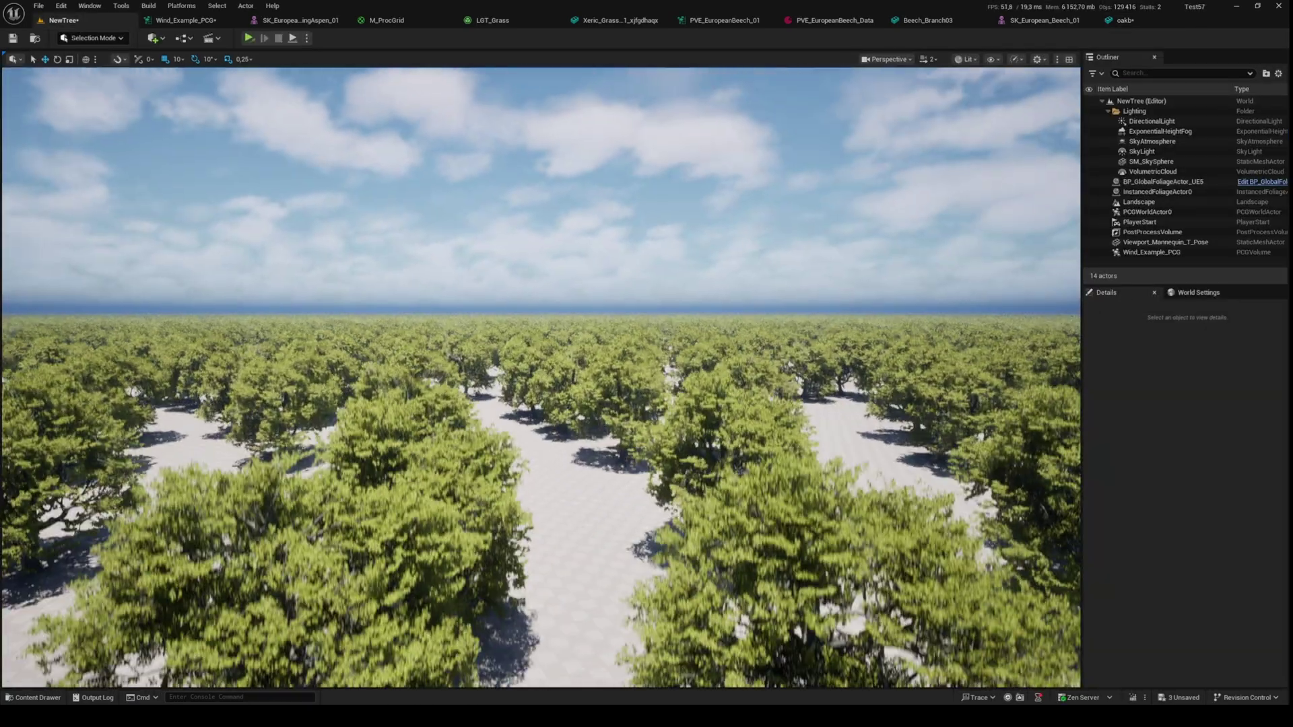
- Show stat fps and stat unit, and switch the viewport to Nanite Overdraw visualization
right_drag(554, 229, 554, 230)
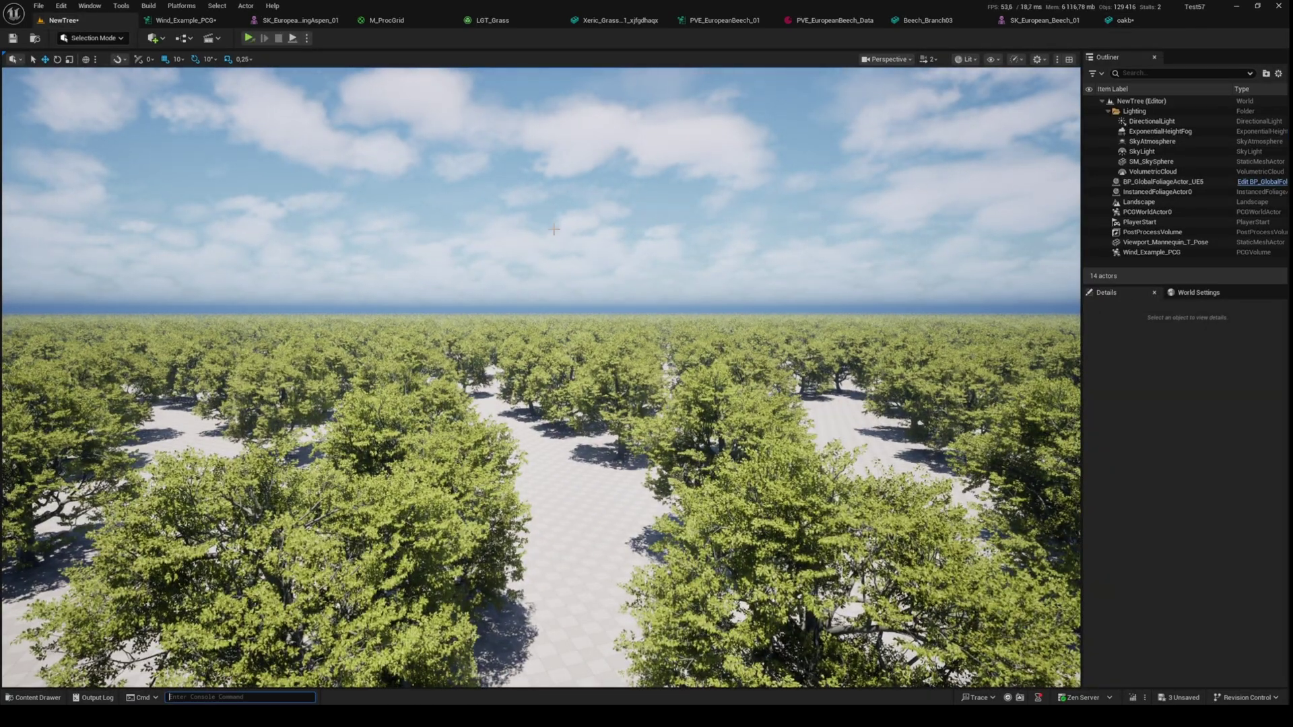
text(stat fps)
key(Return)
key(grave)
text(sta)
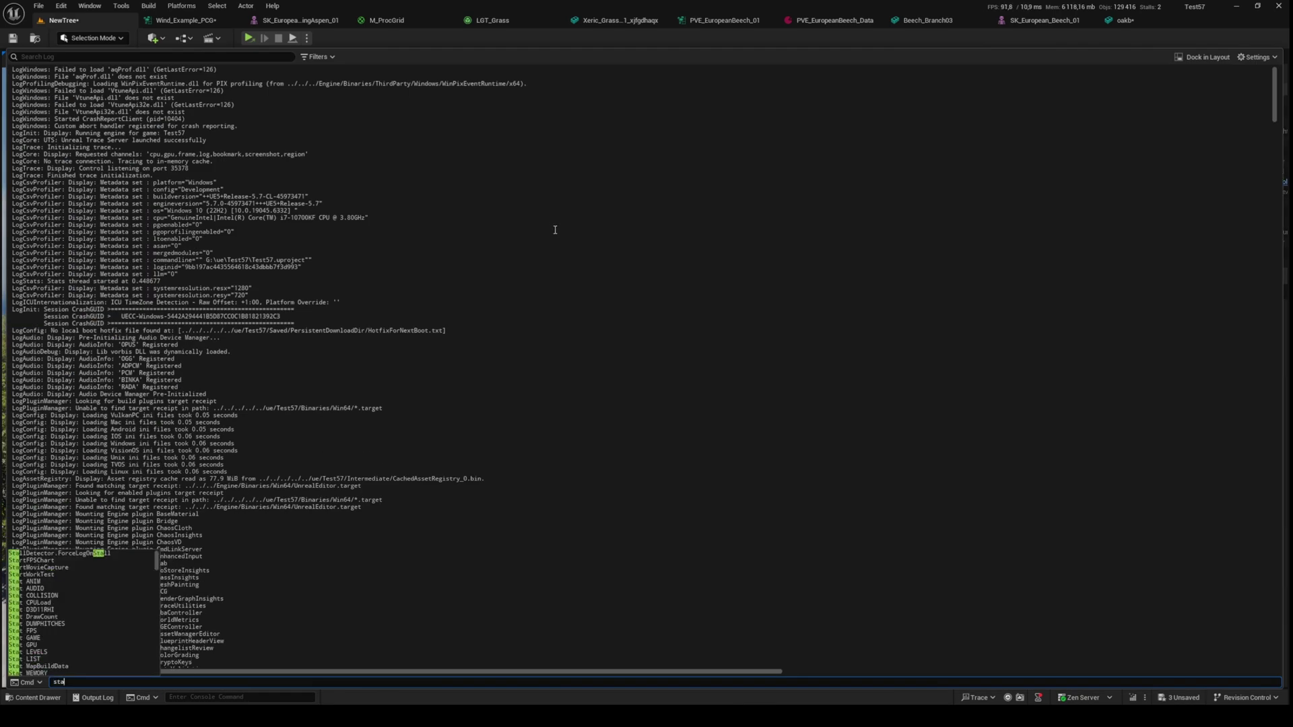
text(t unit)
key(Return)
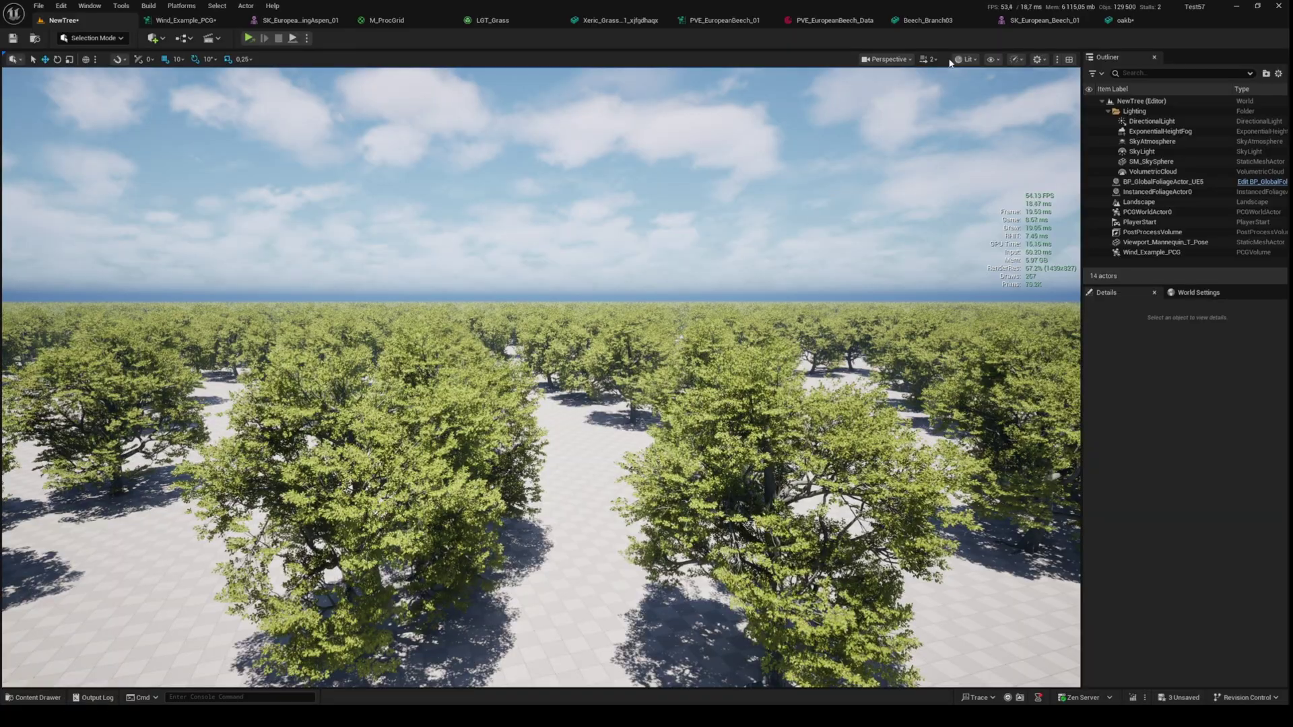
click(962, 59)
mouse_move(1010, 260)
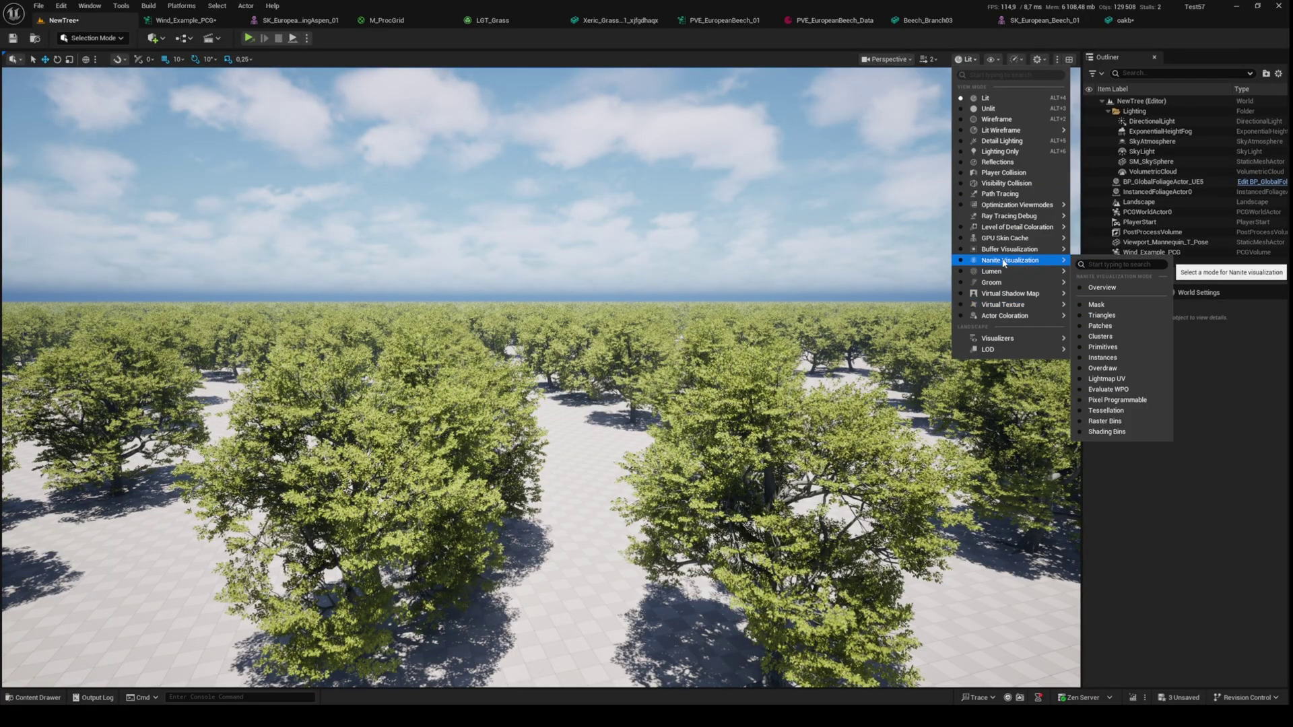
click(1103, 368)
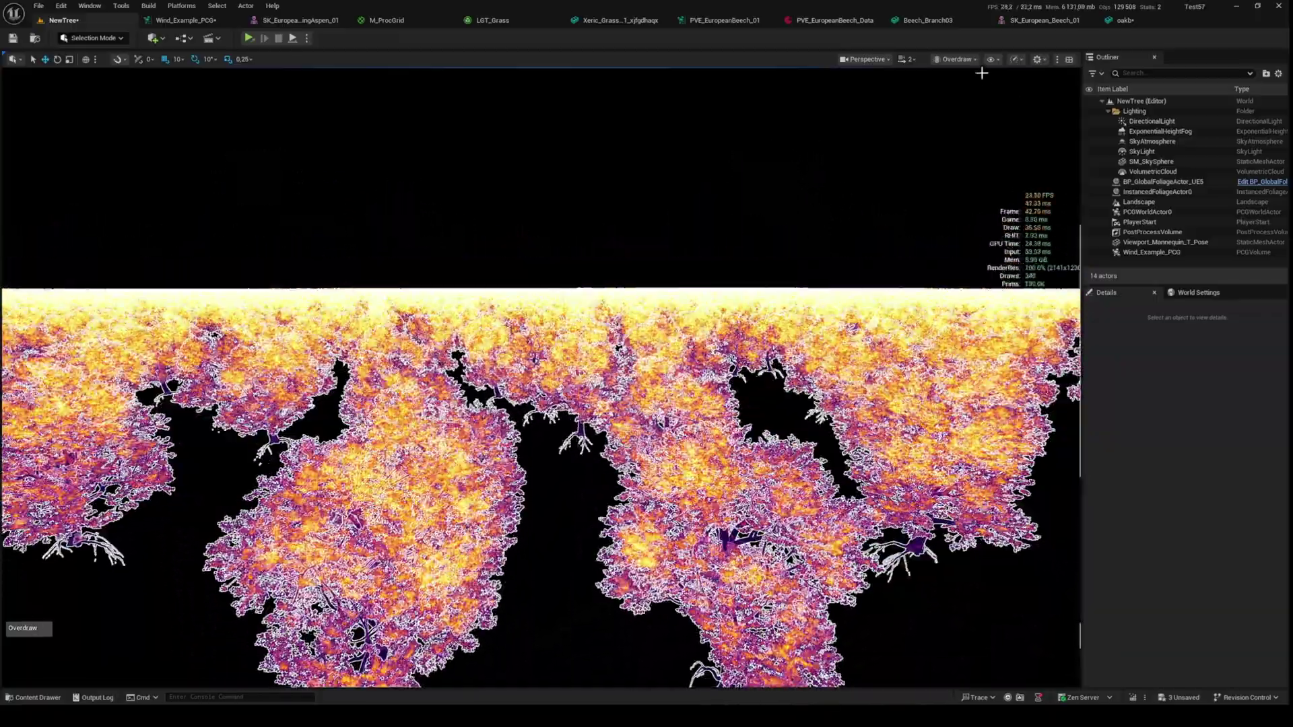
- Return the level viewport to Lit view mode
click(990, 59)
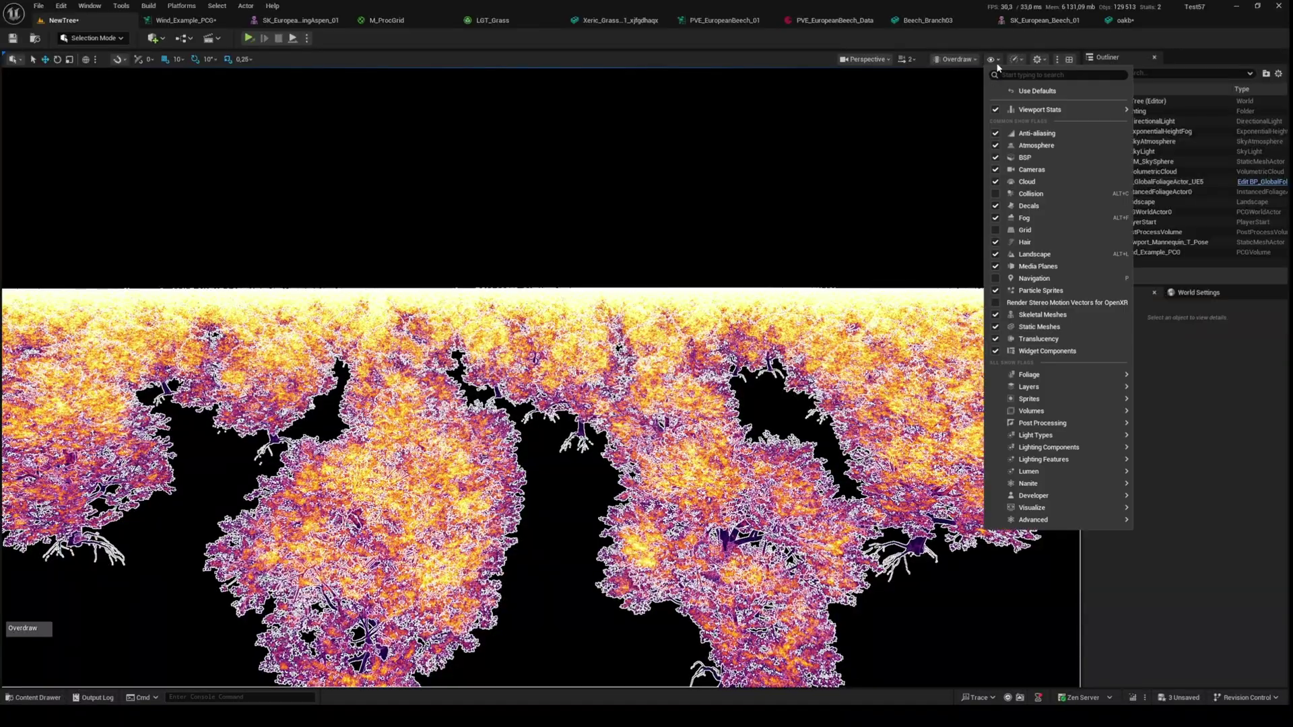
click(955, 59)
click(965, 99)
- Set the oakb mesh's Shape Preservation to Voxelize, apply it, and return to NewTree
click(1117, 20)
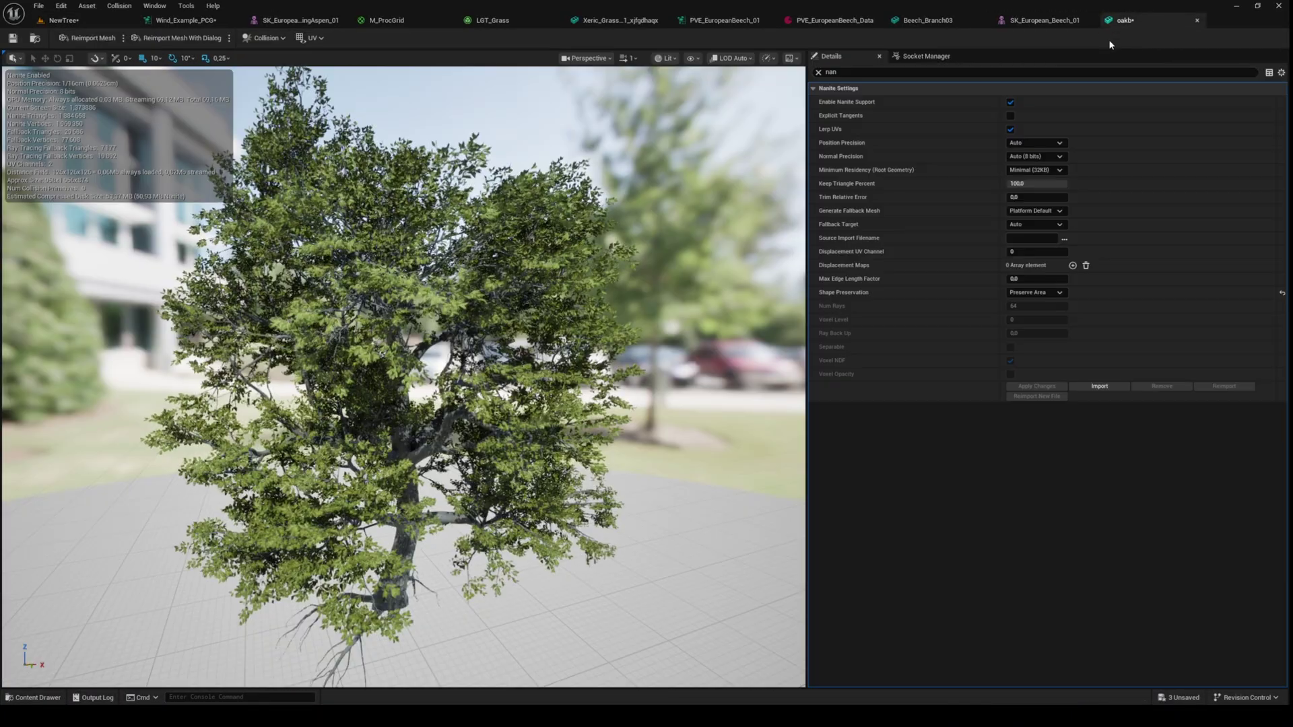
click(1040, 292)
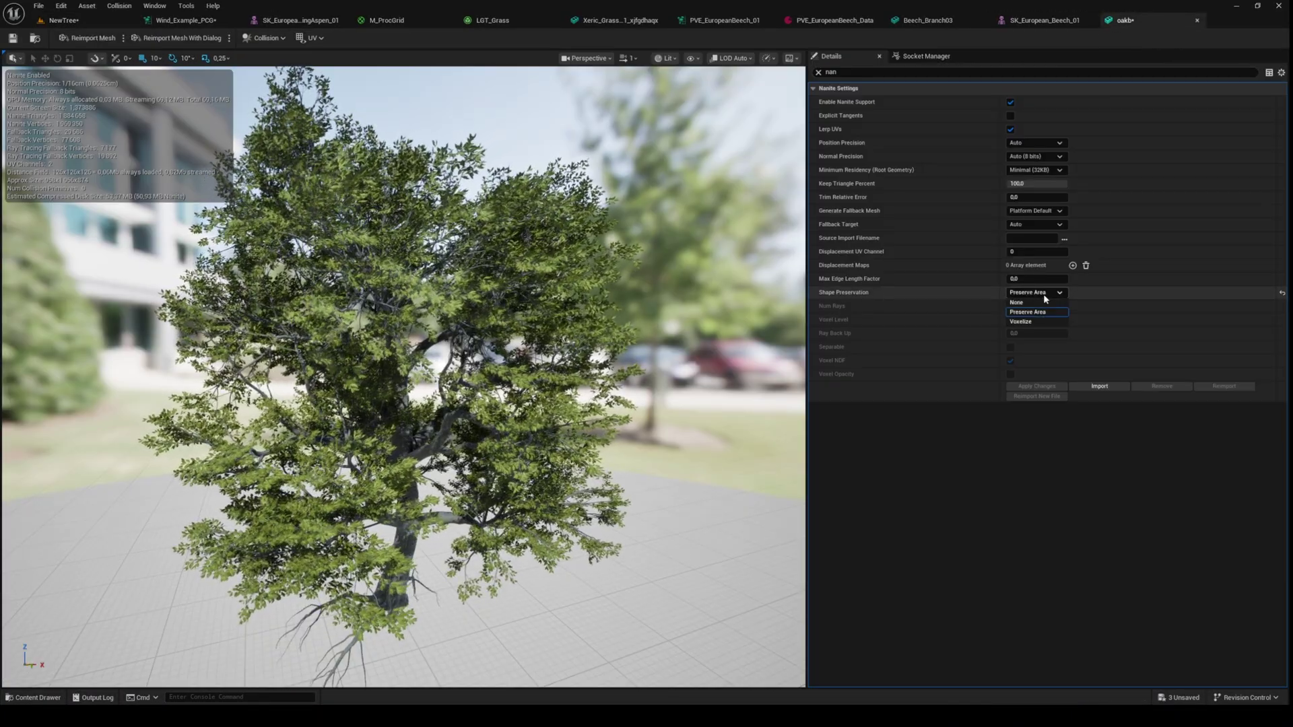
click(1021, 321)
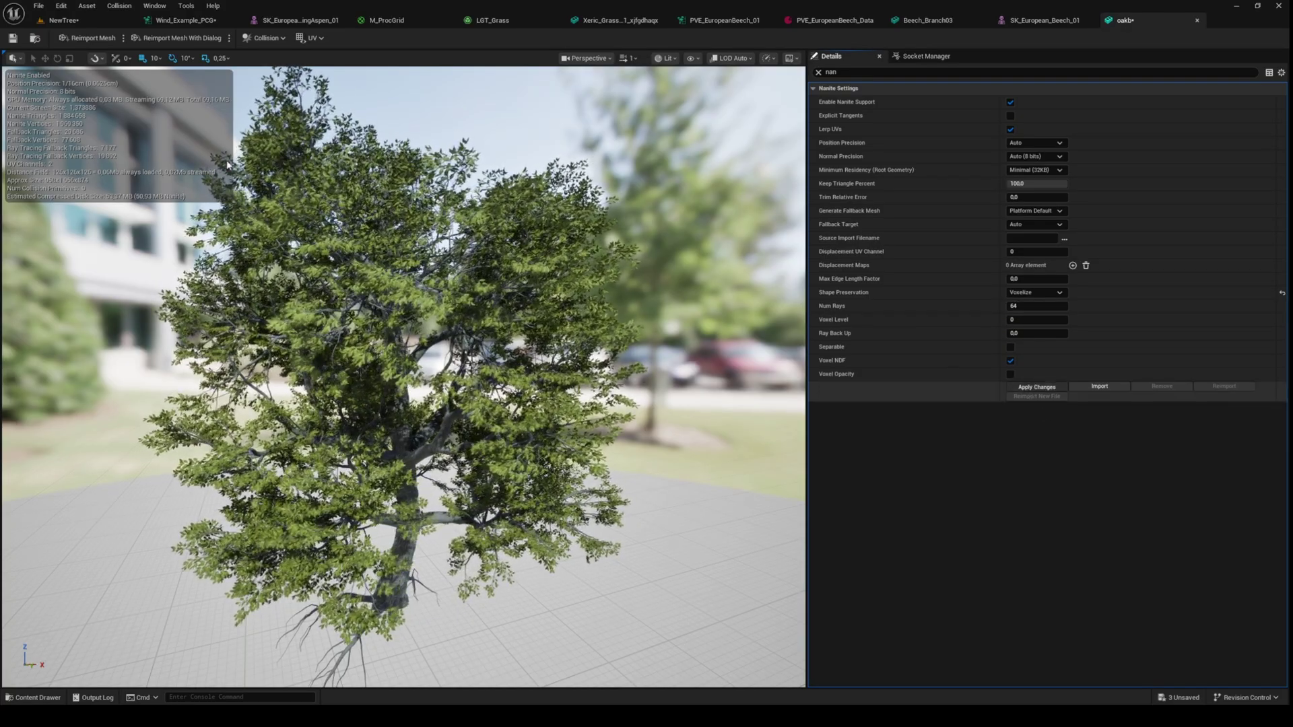
click(1036, 387)
click(64, 20)
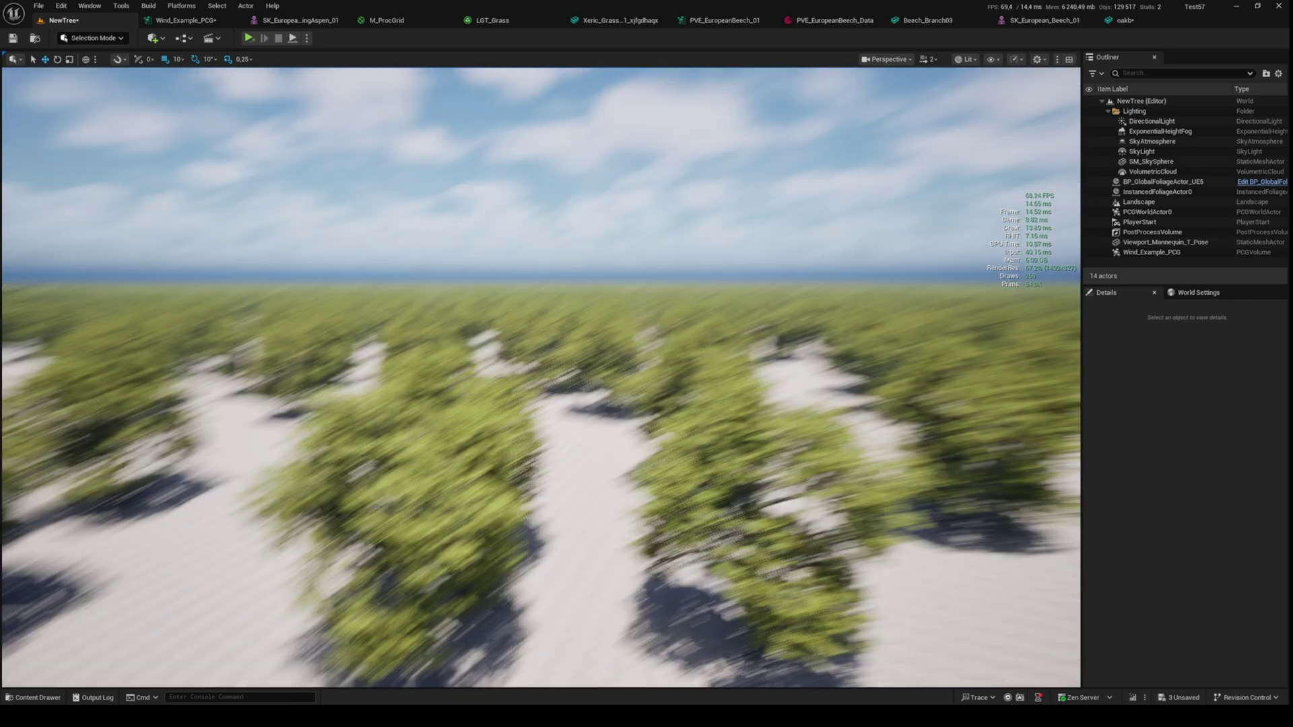
- Toggle the Wind_Example_PCG forest's visibility off and on, then view Nanite Overdraw
right_drag(618, 493, 619, 536)
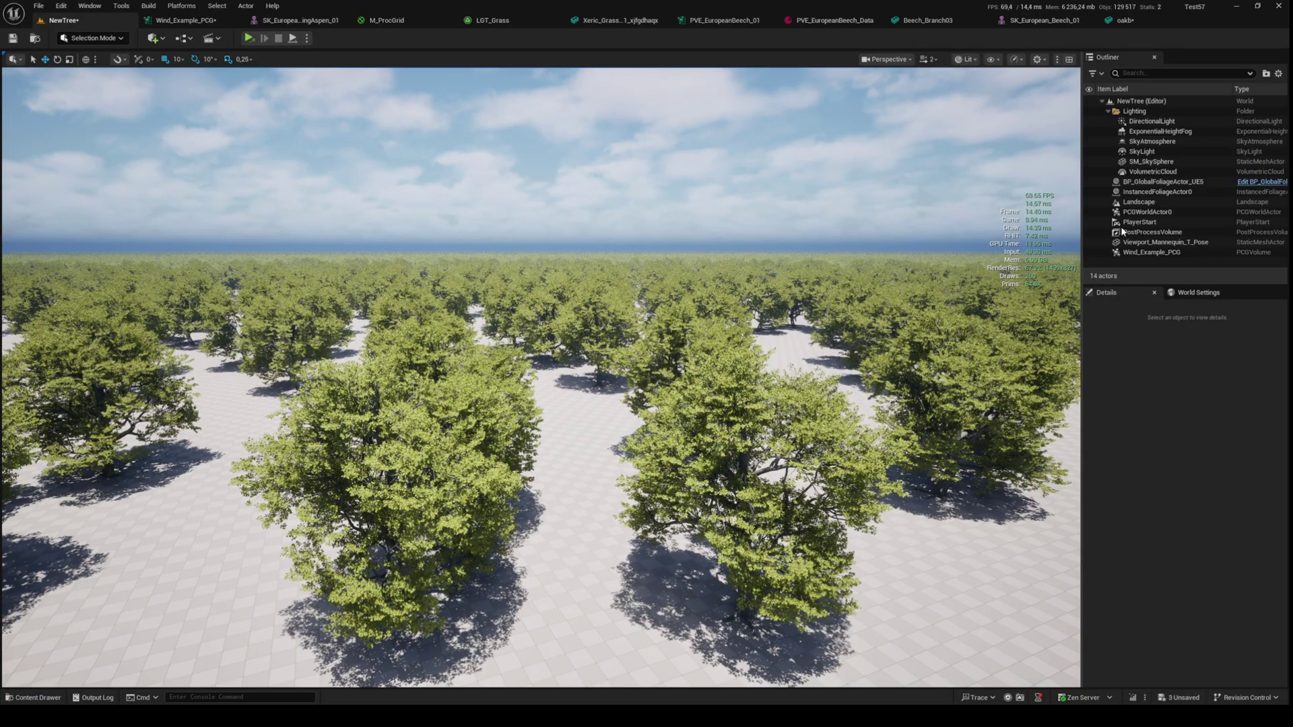
click(1089, 252)
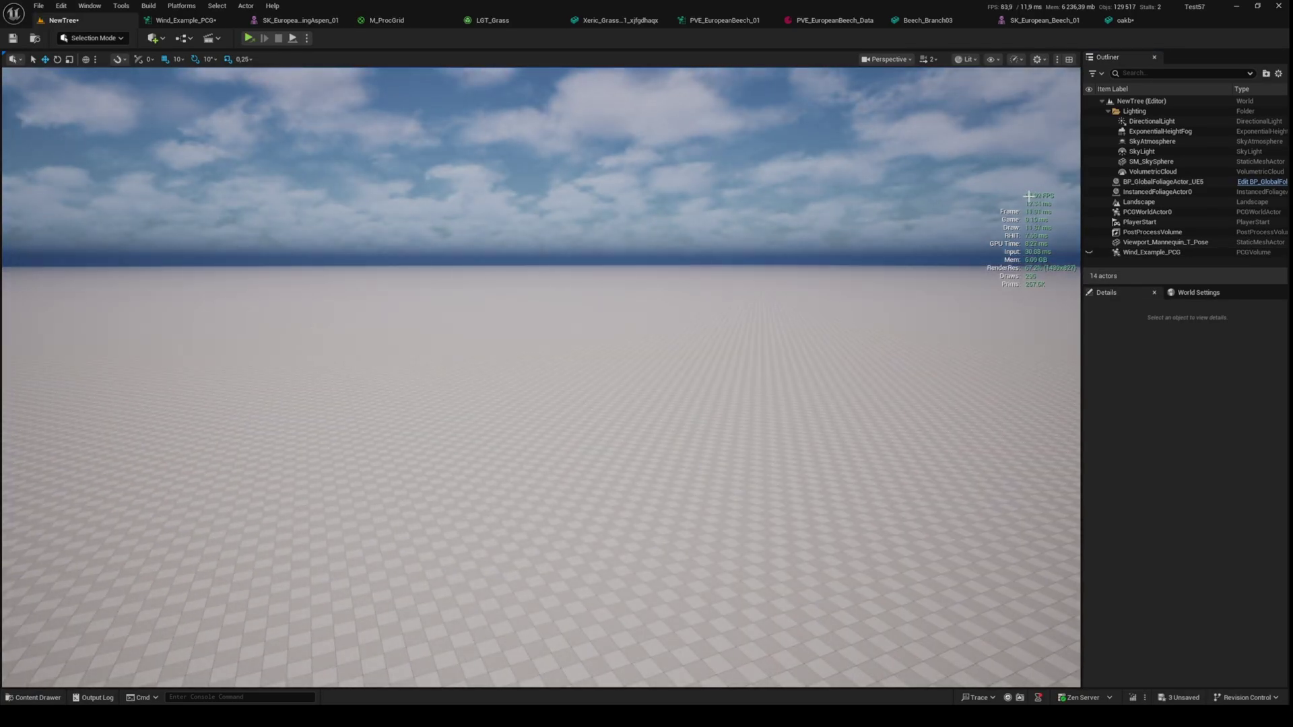
click(1089, 253)
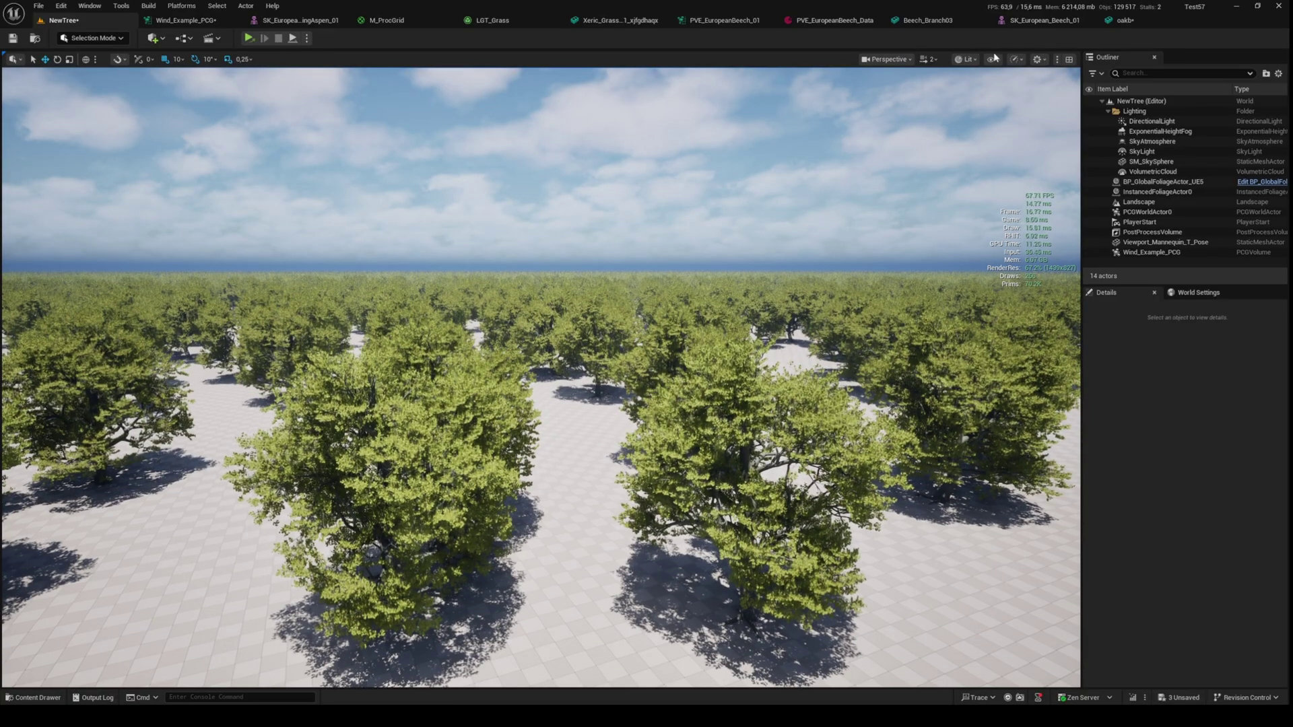
click(993, 59)
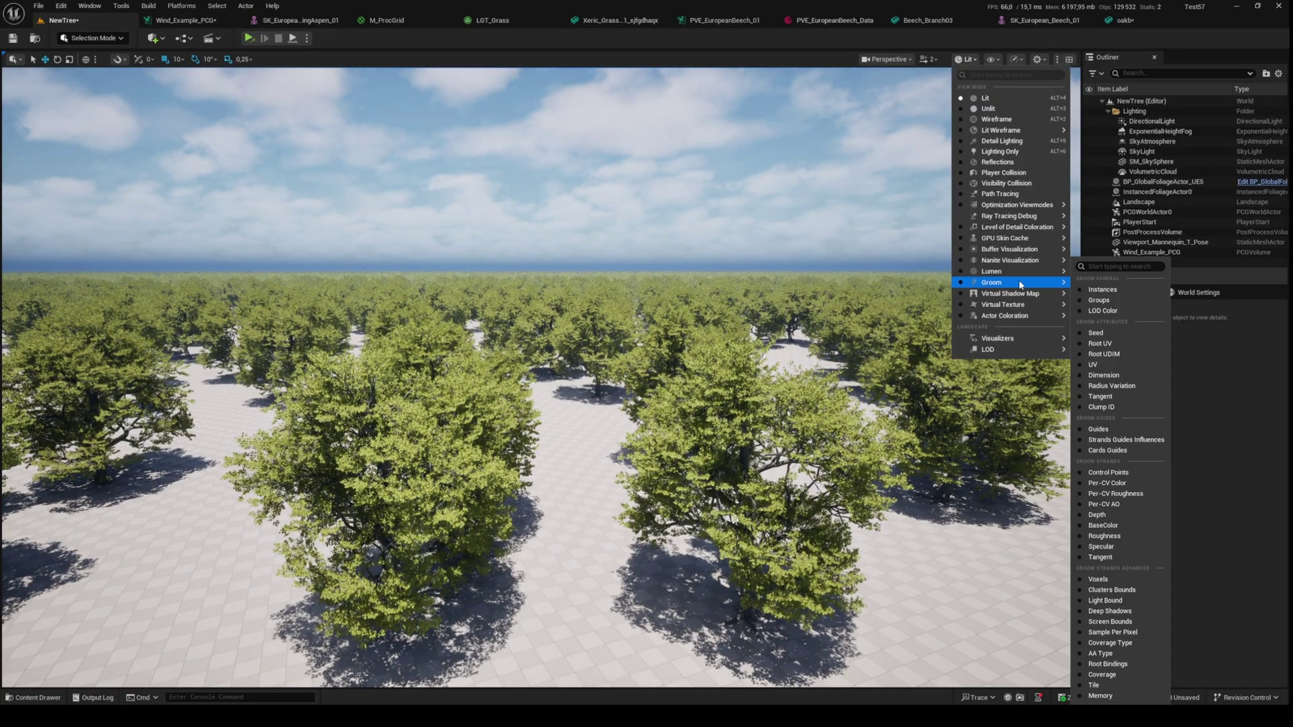
mouse_move(1009, 261)
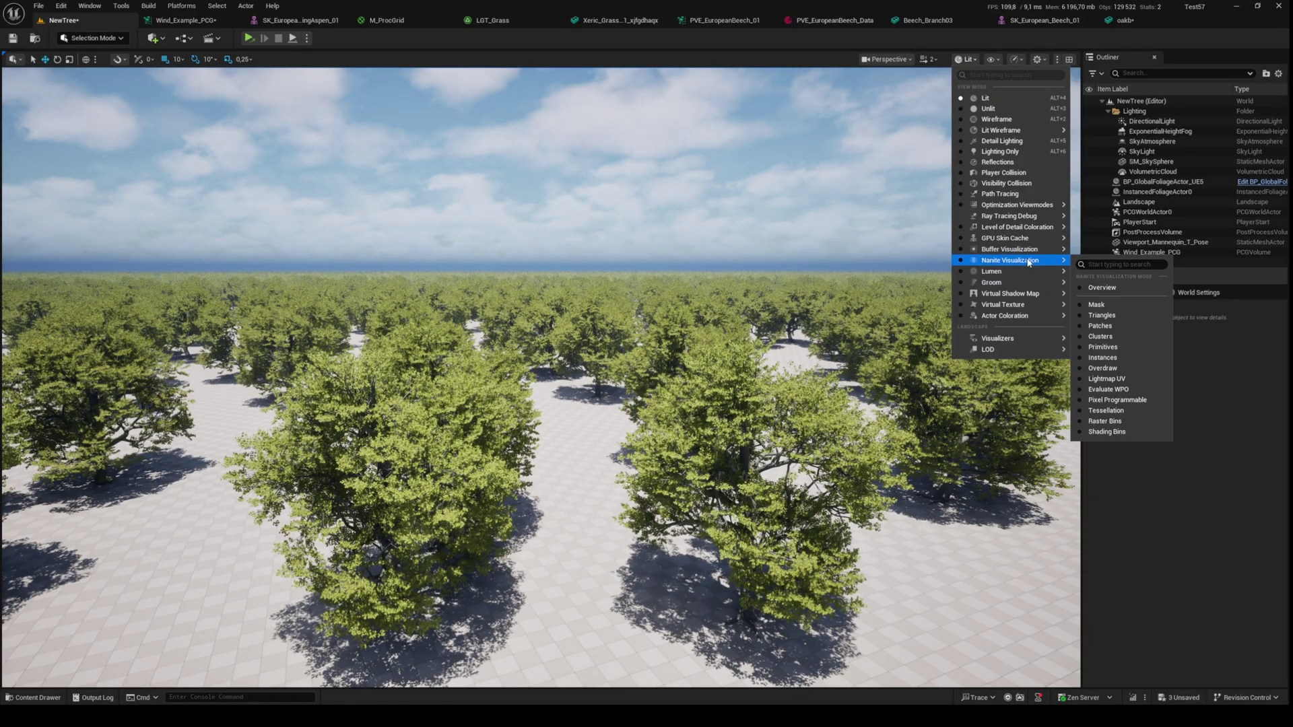
click(1106, 347)
scroll(540, 476, down, 3)
scroll(541, 475, down, 3)
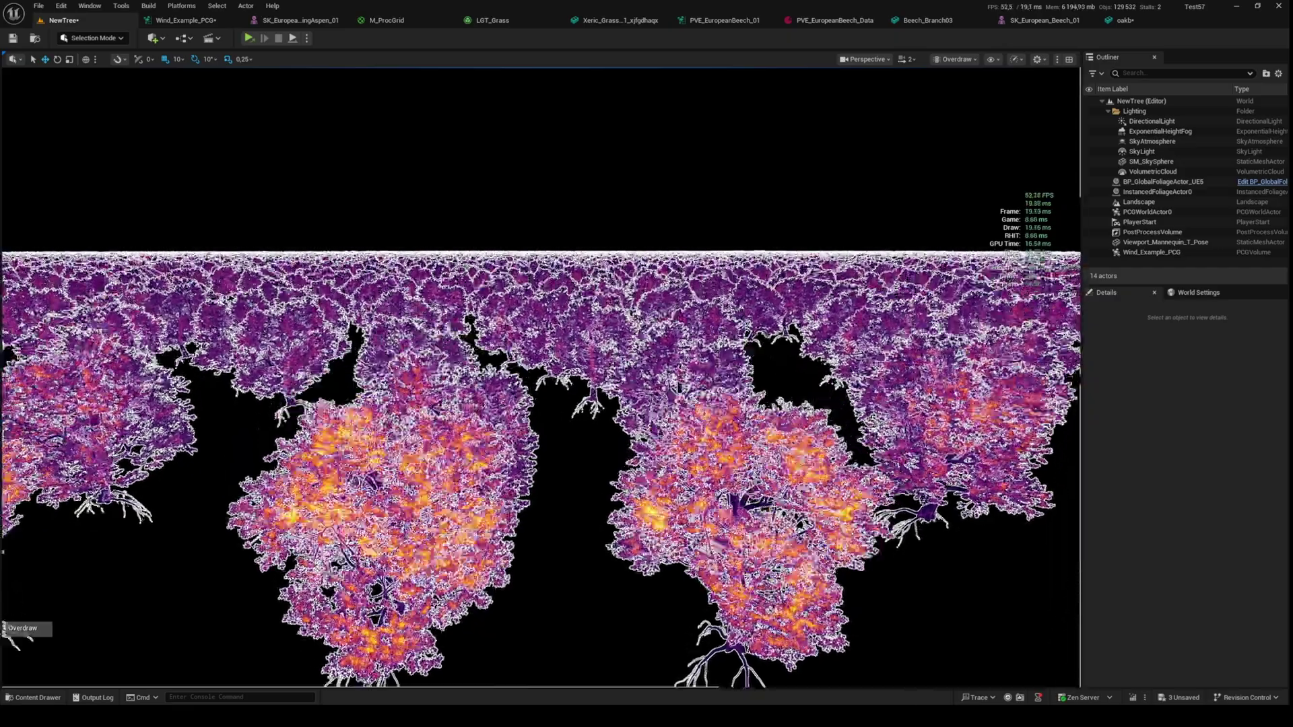
scroll(540, 475, down, 3)
scroll(541, 475, down, 3)
scroll(541, 476, up, 3)
scroll(541, 474, up, 3)
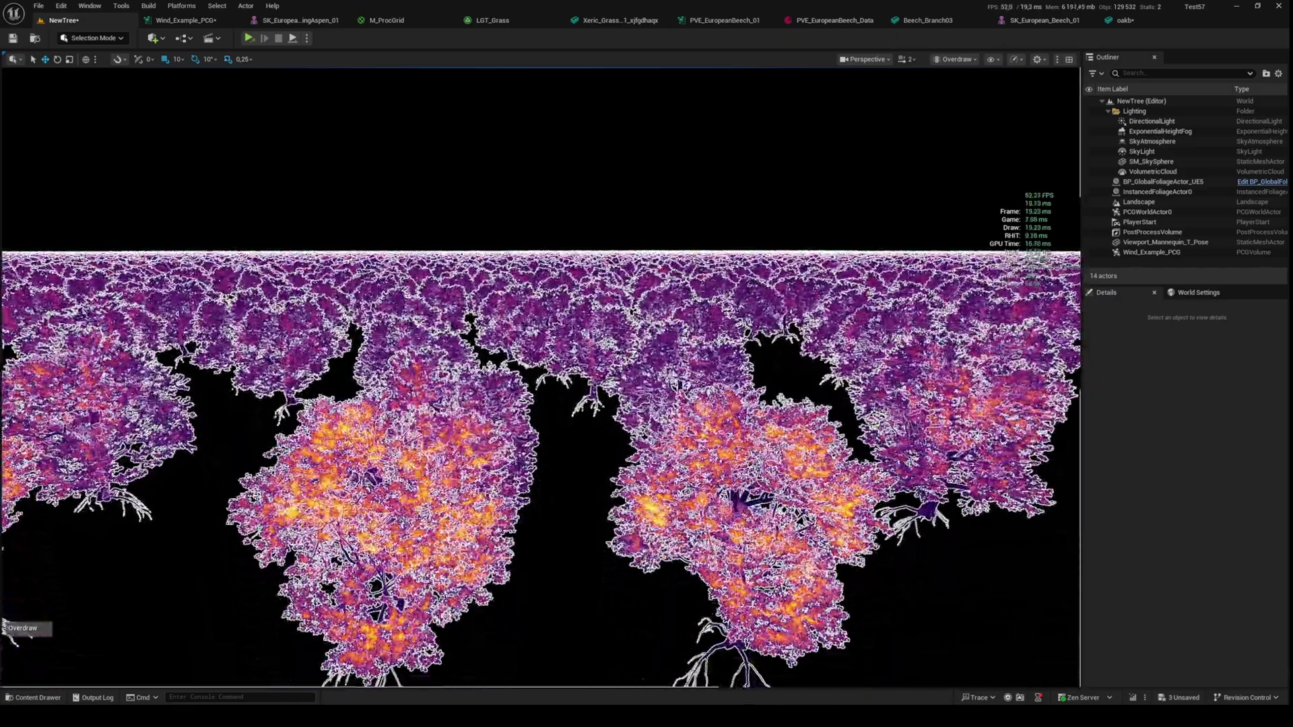
scroll(540, 475, up, 2)
scroll(541, 475, up, 2)
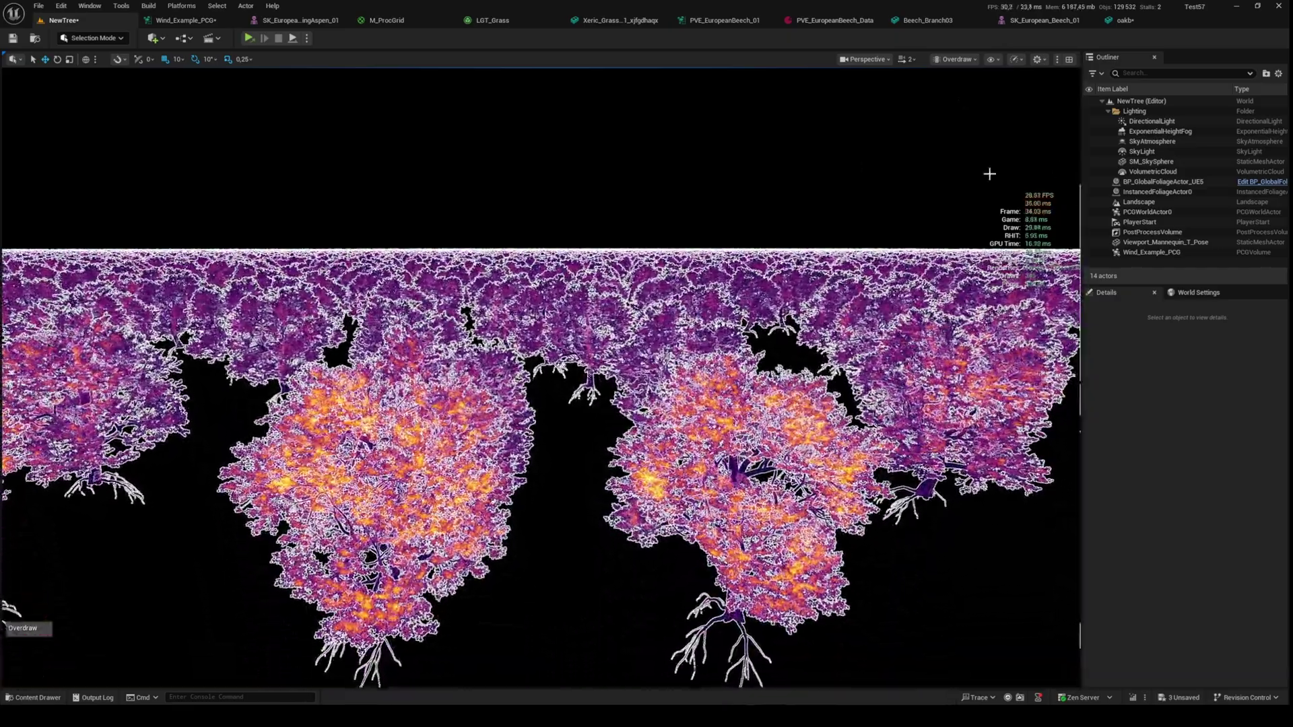
- Switch back to Lit view and fly the camera low across the landscape
click(956, 59)
click(964, 105)
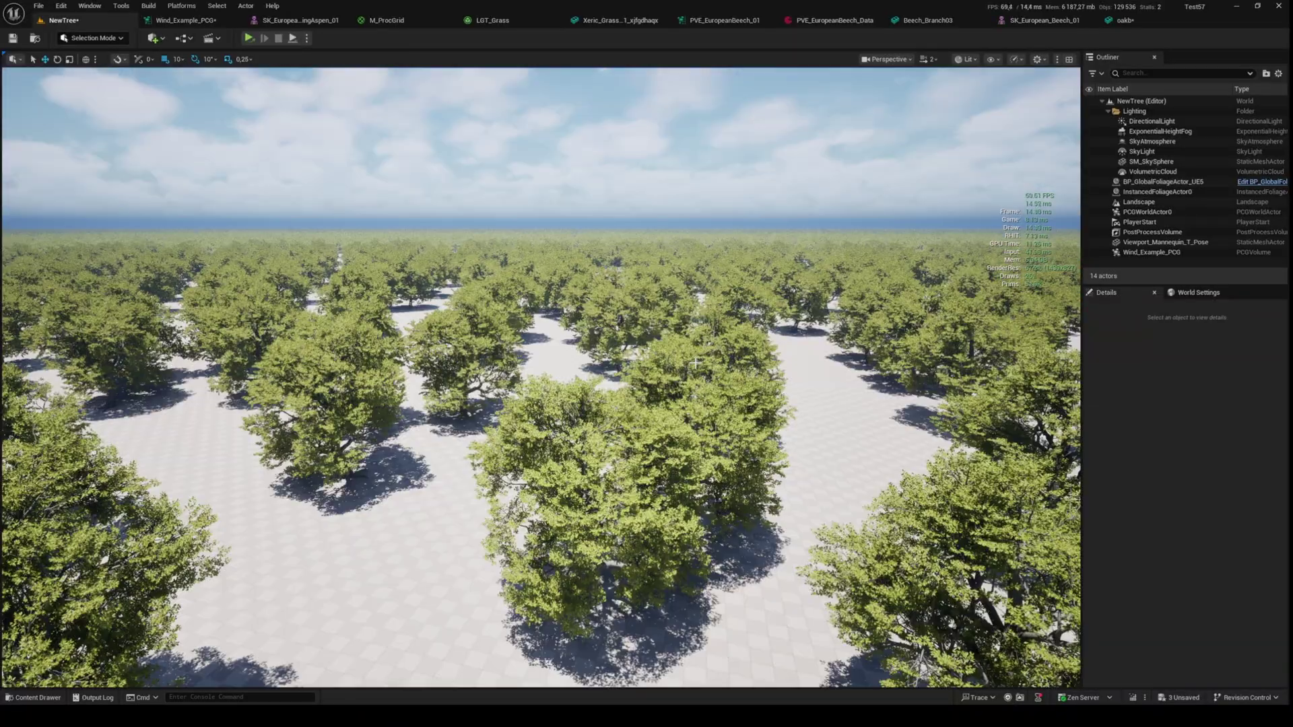
right_drag(696, 363, 695, 363)
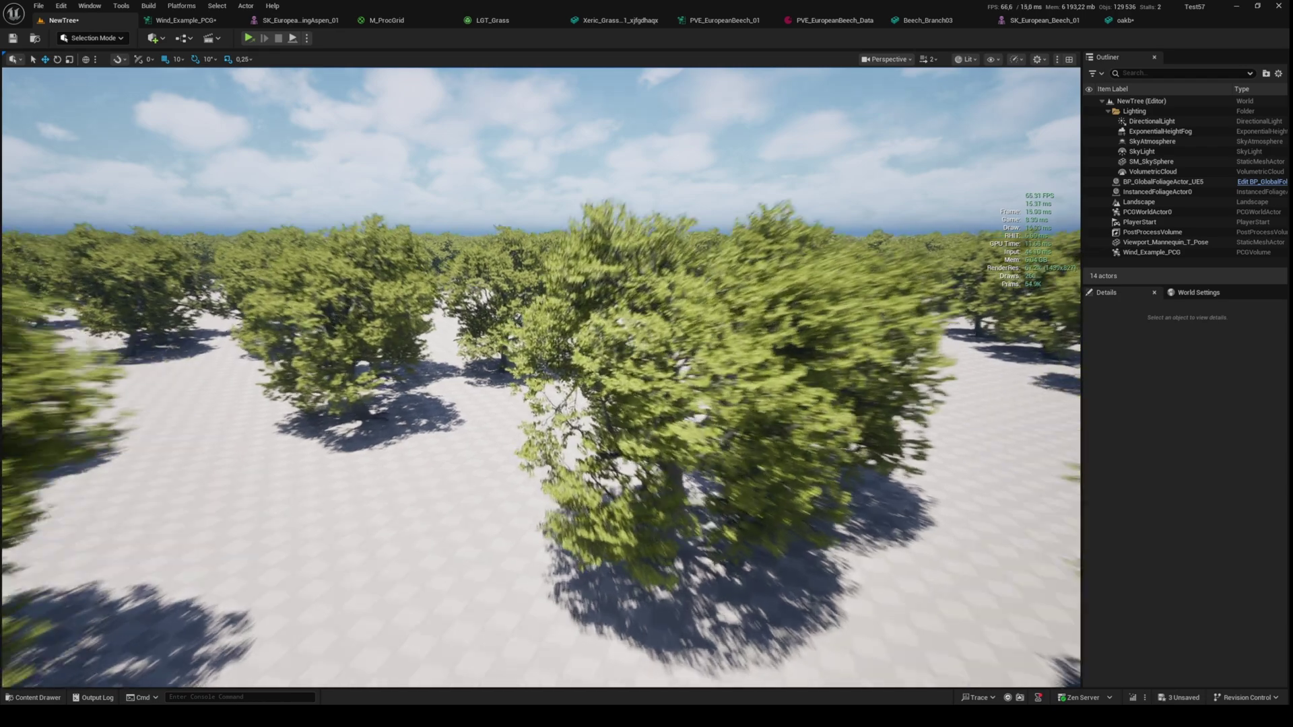
right_drag(697, 363, 693, 356)
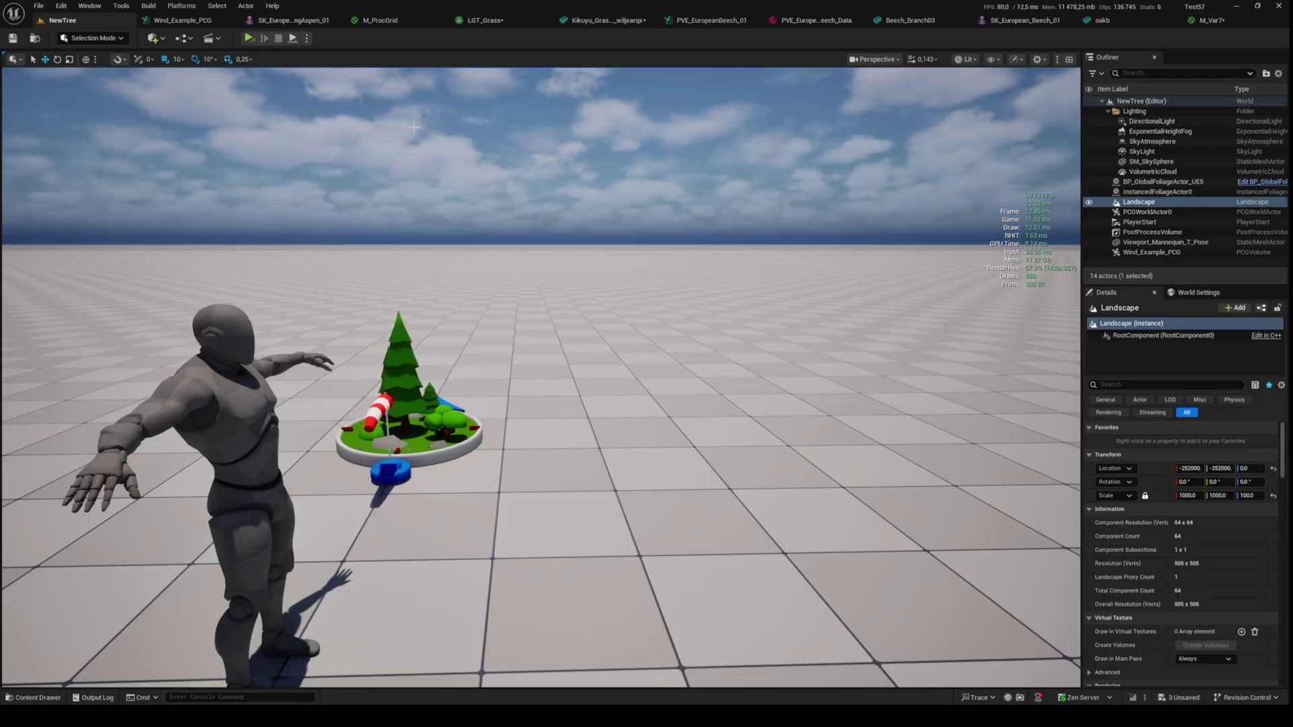
- Increase Grass Density in LGT_Grass and view the grass-covered landscape in NewTree
click(604, 20)
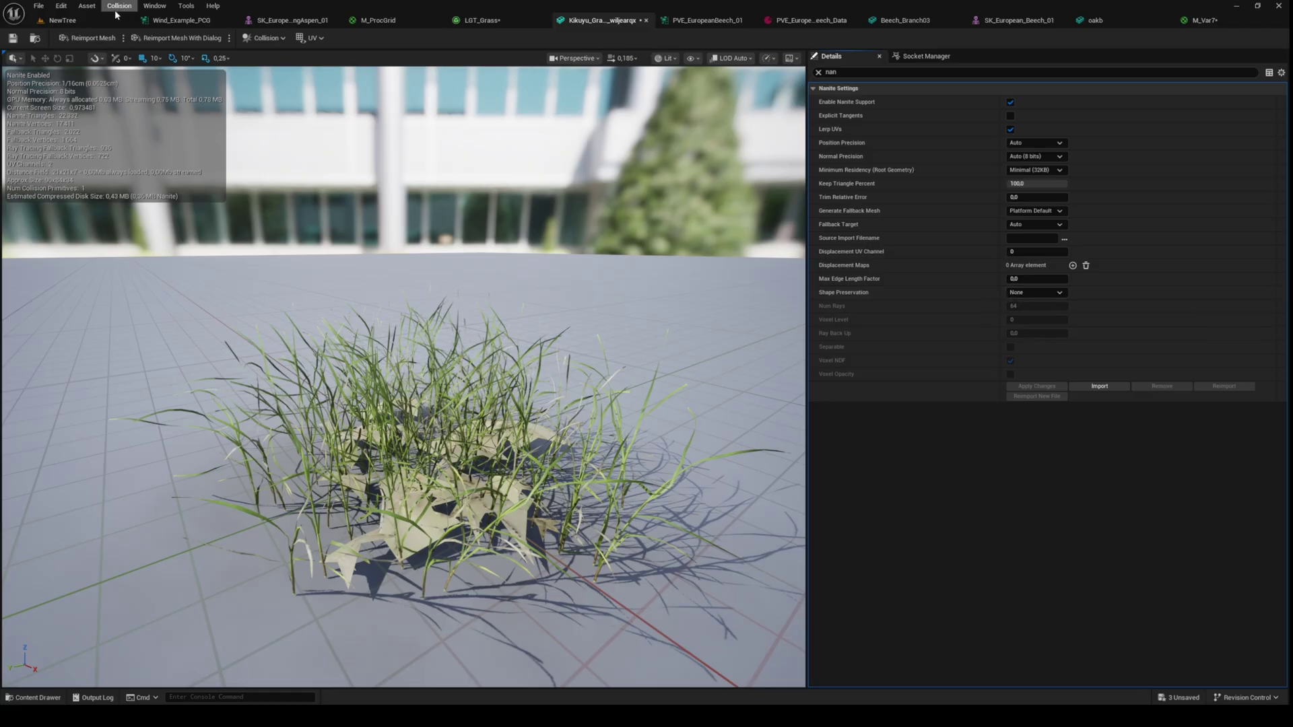
click(475, 21)
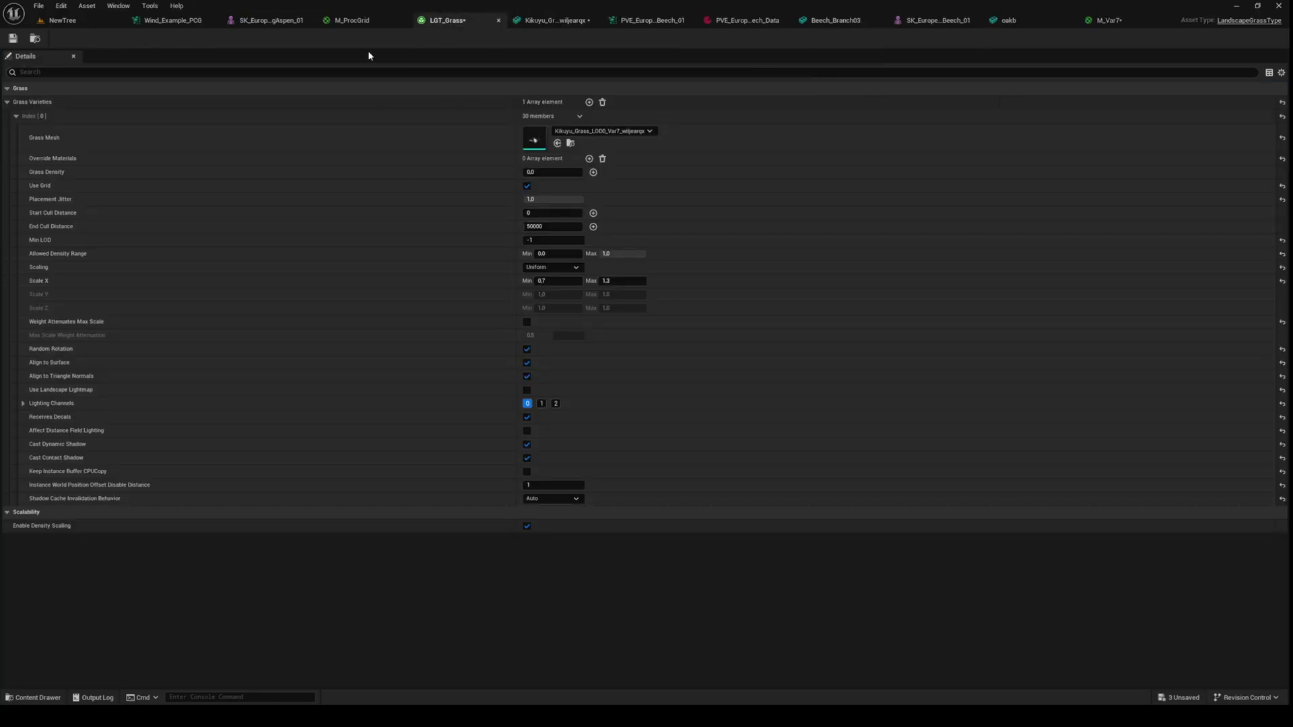
click(348, 21)
click(63, 20)
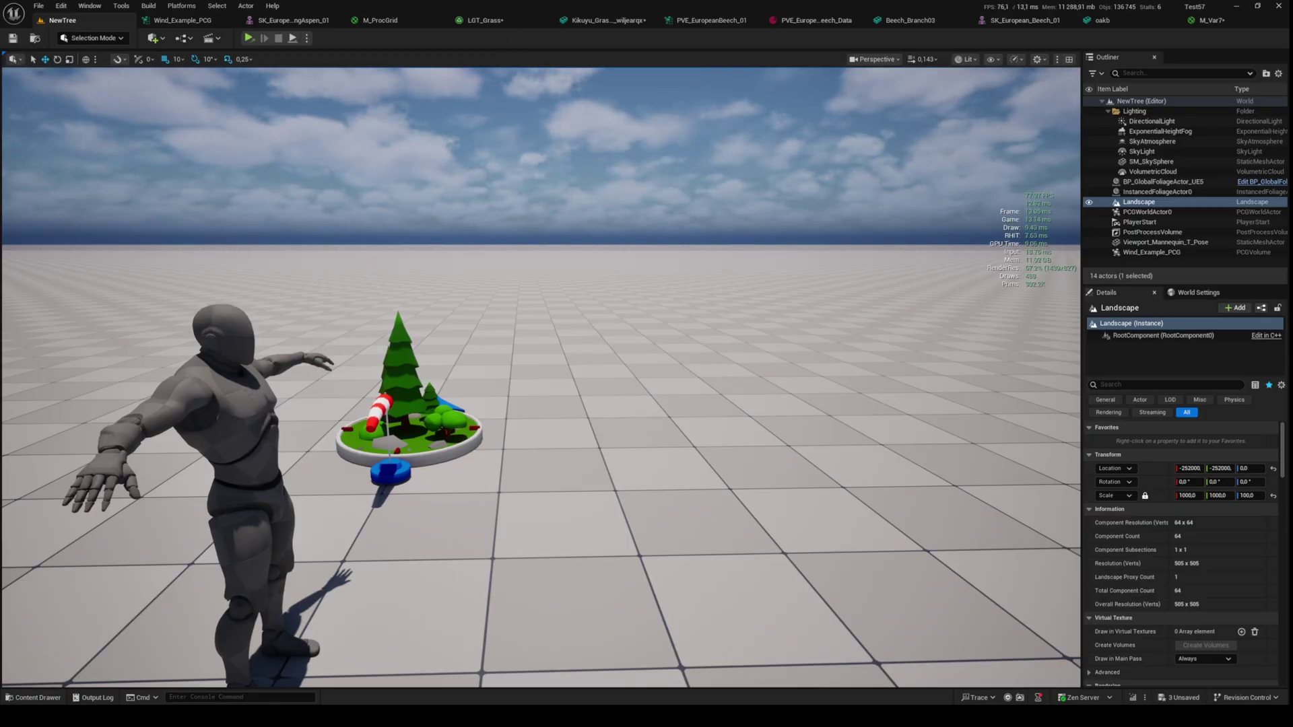
click(485, 20)
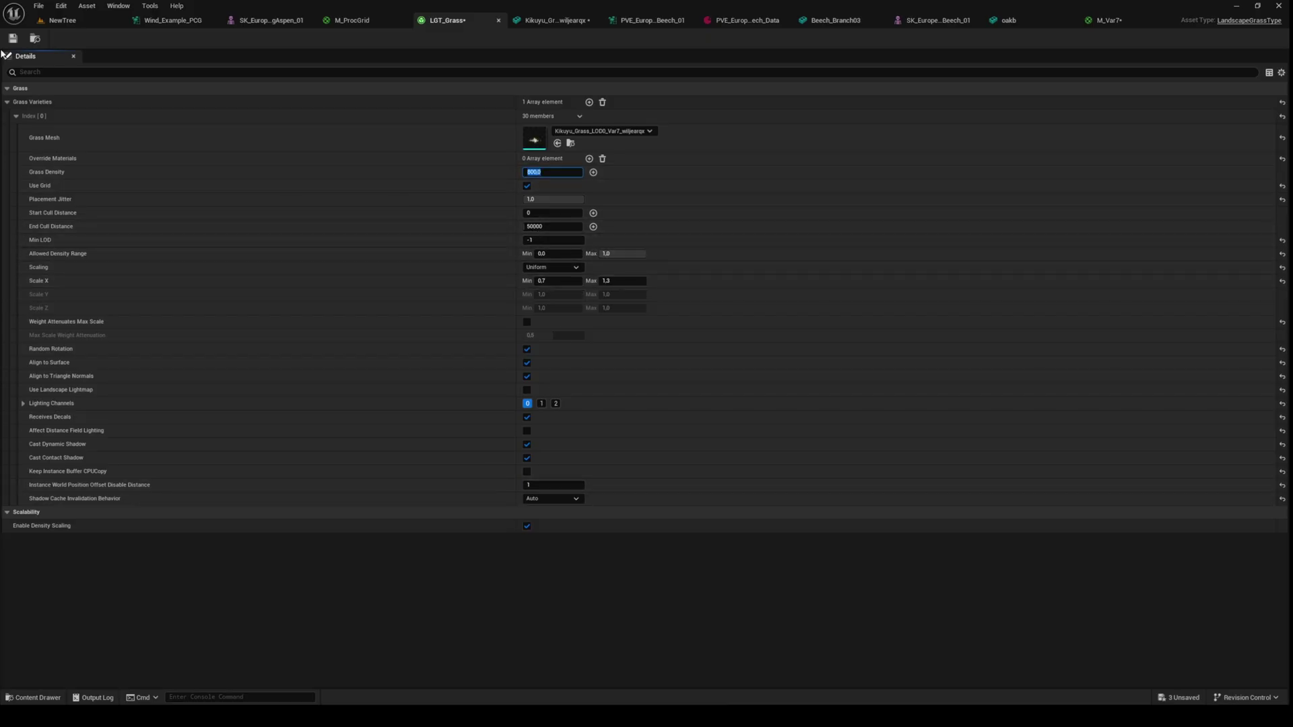
click(63, 19)
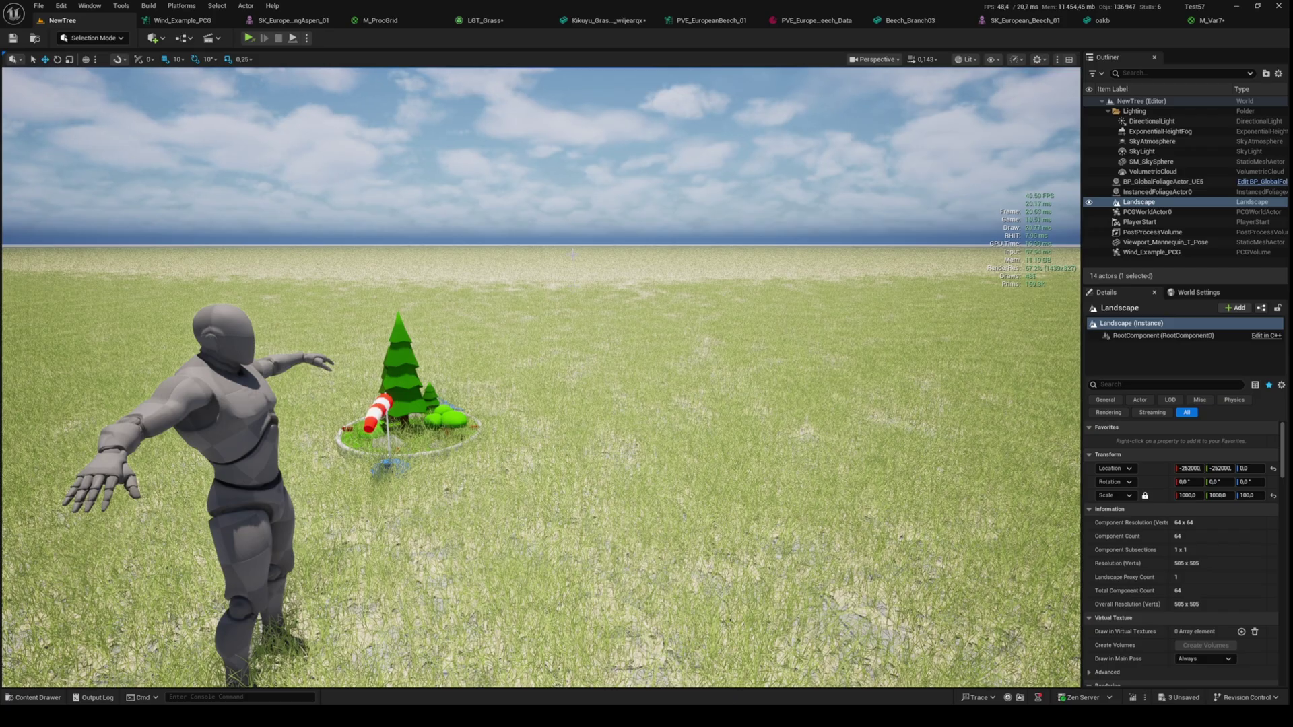
- Run r.Nanite.Visualize Overdraw and set the Kikuyu grass Shape Preservation to Preserve Area
click(224, 697)
text(r.Nanite.Visualize Overdraw)
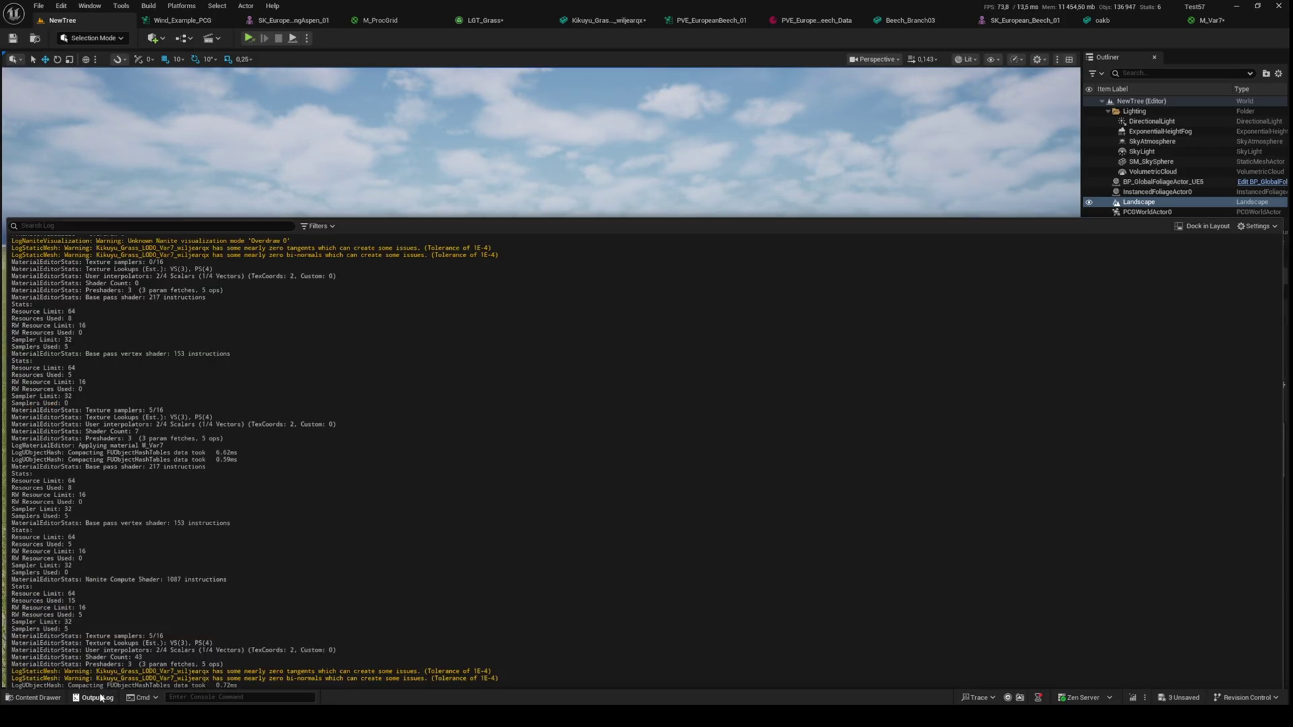
key(Return)
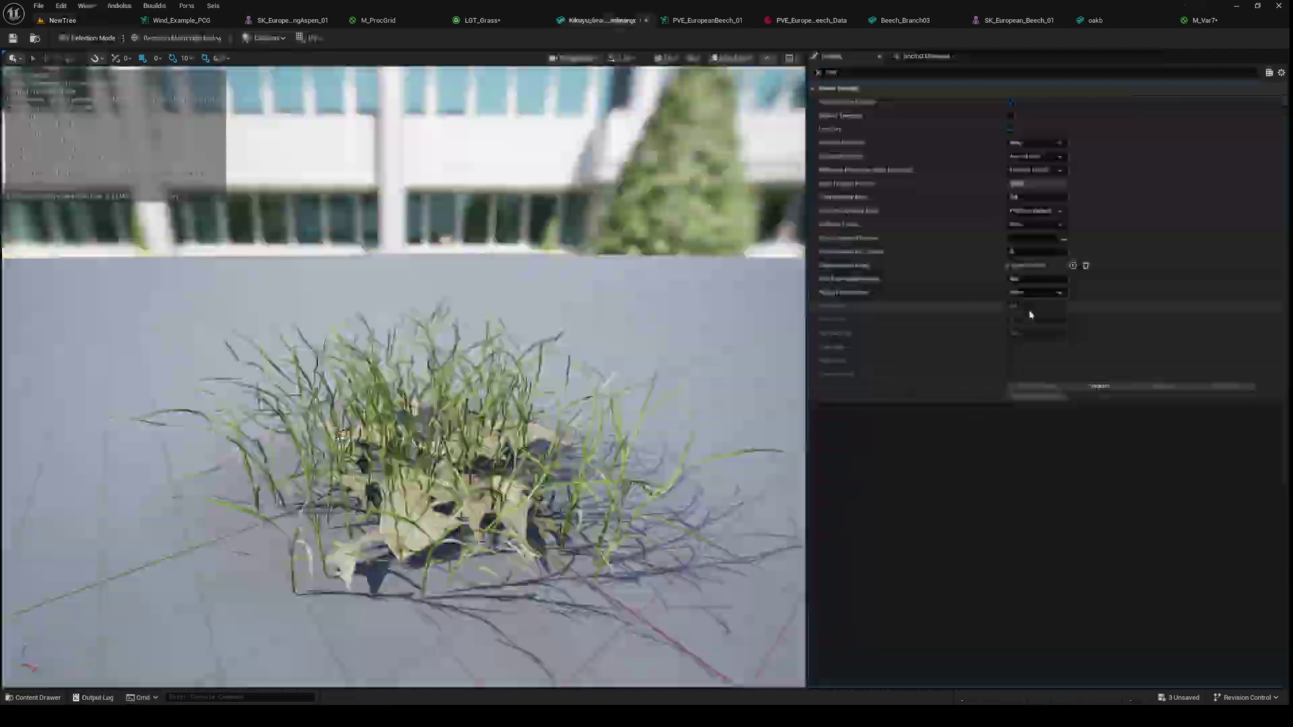
click(1026, 292)
click(1030, 315)
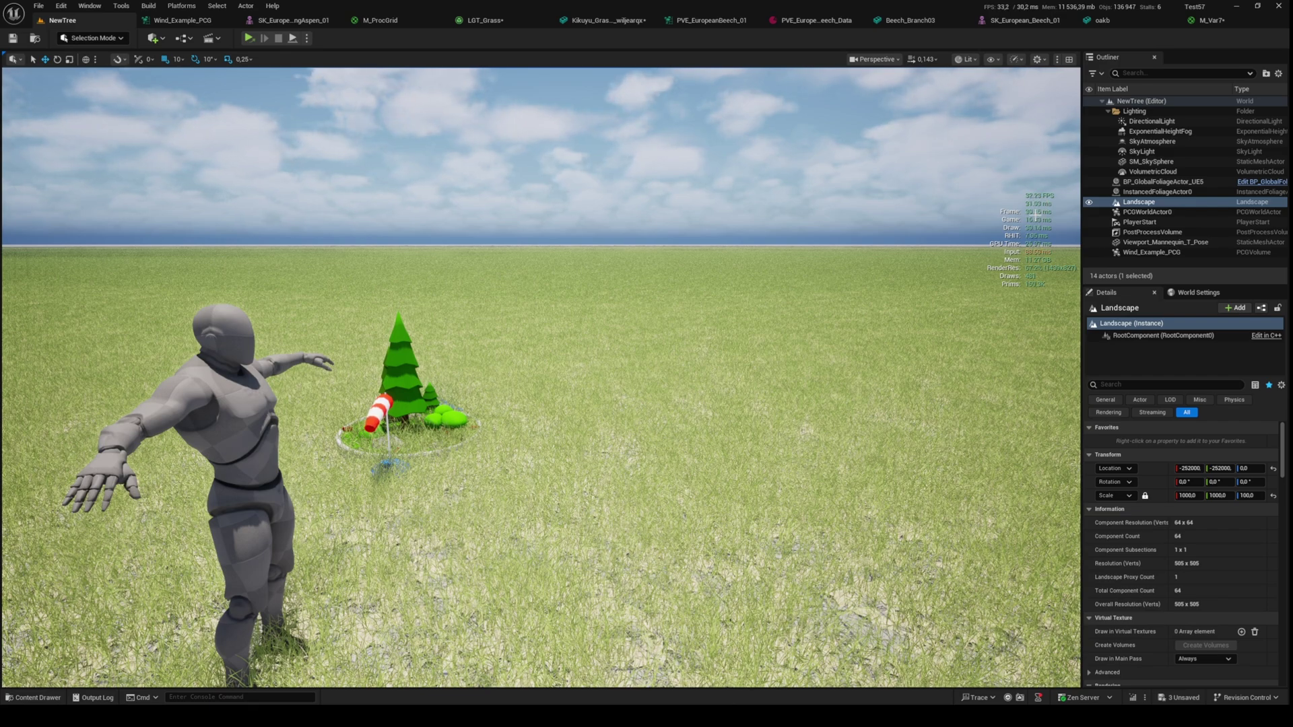
- Rerun r.Nanite.Visualize Overdraw to check the grass field's overdraw
click(91, 697)
click(294, 683)
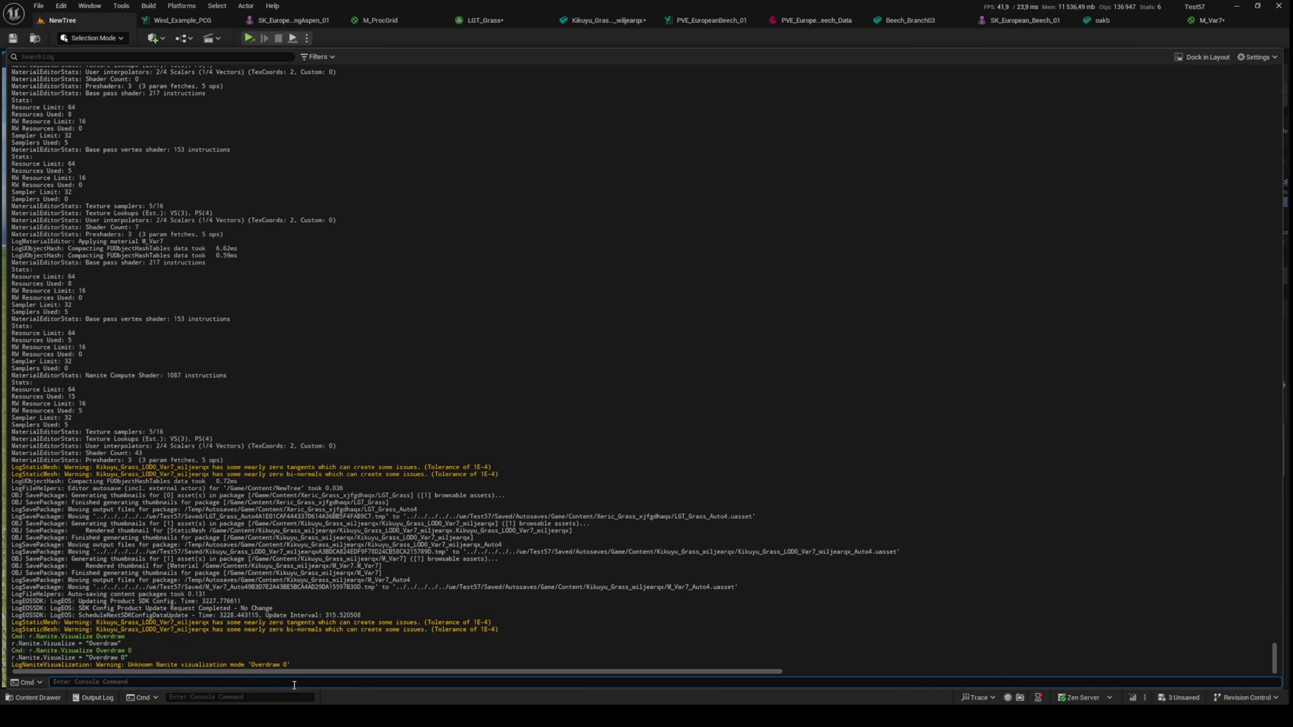
text(r.Nanite.Visualize Overdraw)
key(Return)
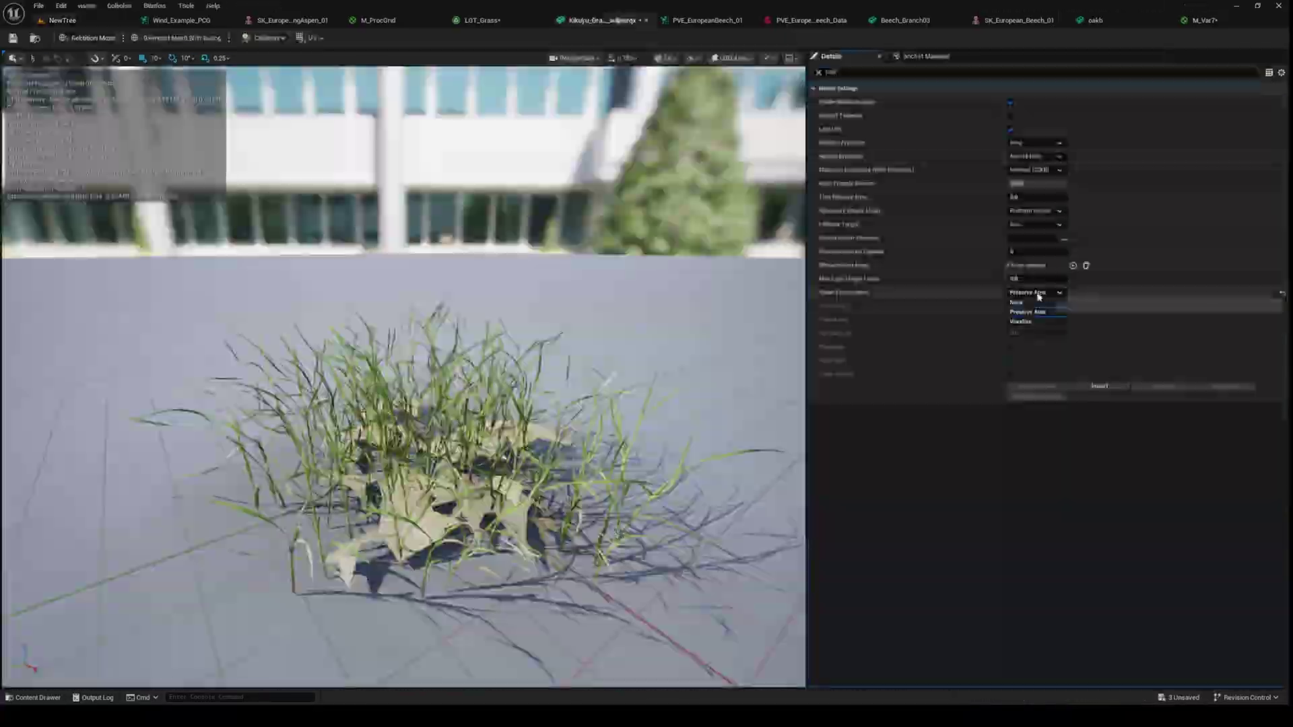
- Set the Kikuyu grass Shape Preservation to Voxelize and rerun r.Nanite.Visualize Overdraw
click(1039, 293)
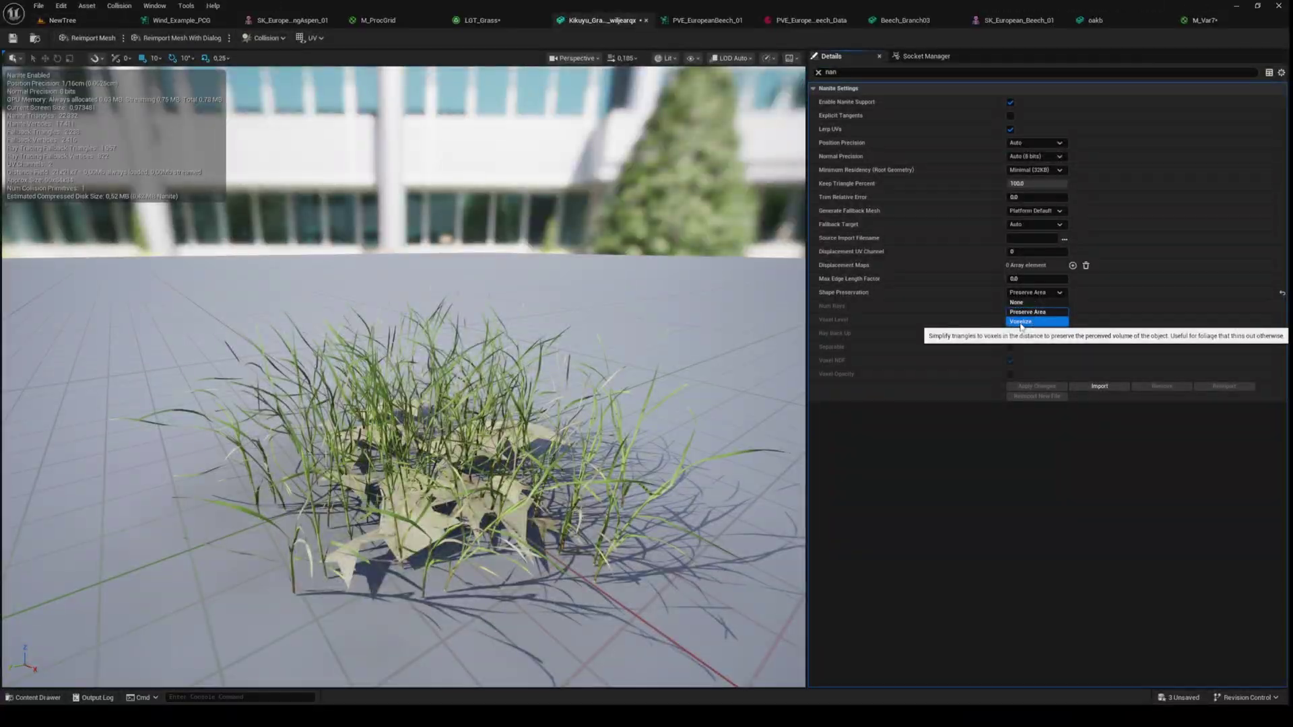
click(1024, 323)
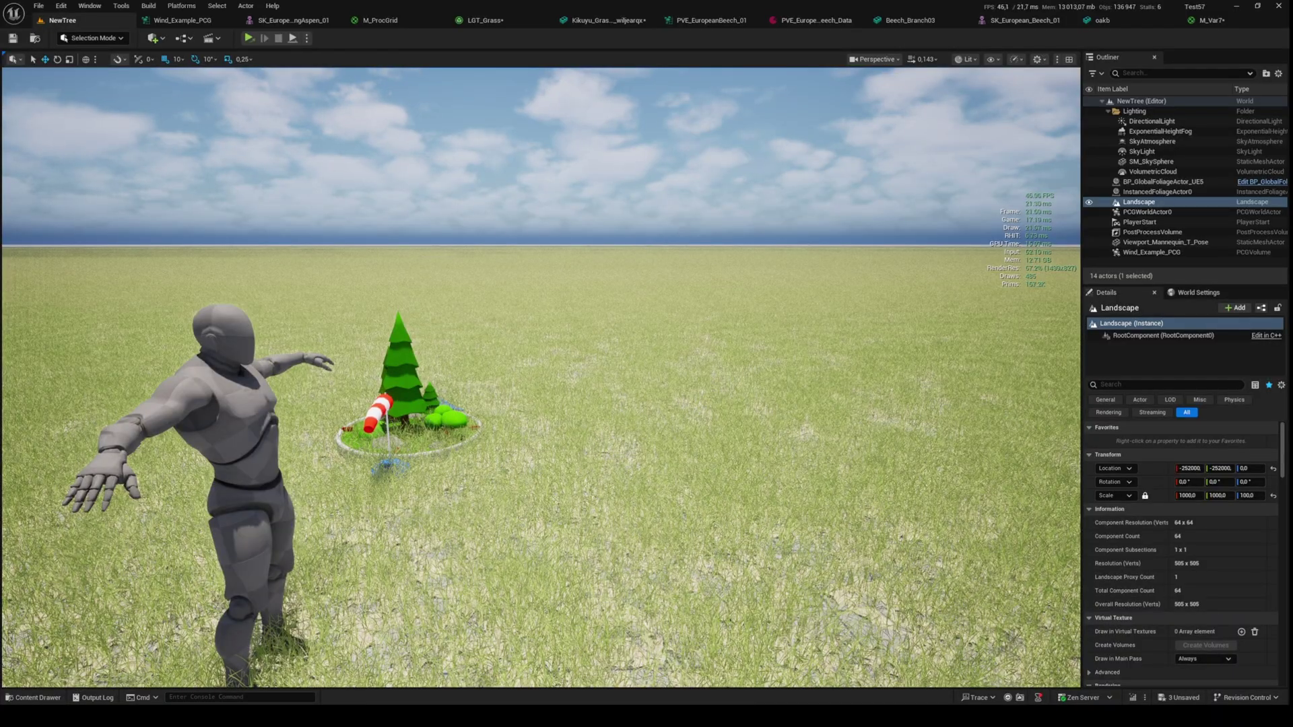
text(r.Nanite.Visualize Overdraw)
key(Return)
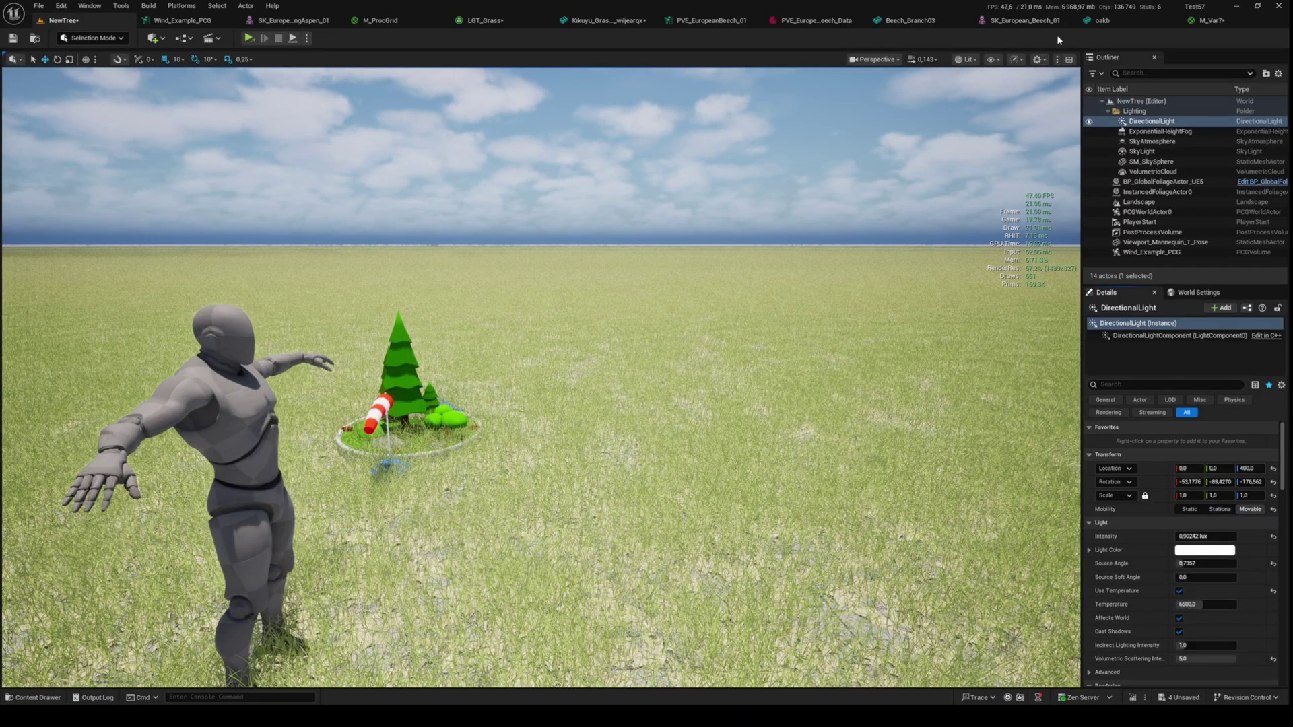
- In M_Var7, rearrange the MF_Advanced_Wind, Multiply and bounding box nodes
click(1208, 19)
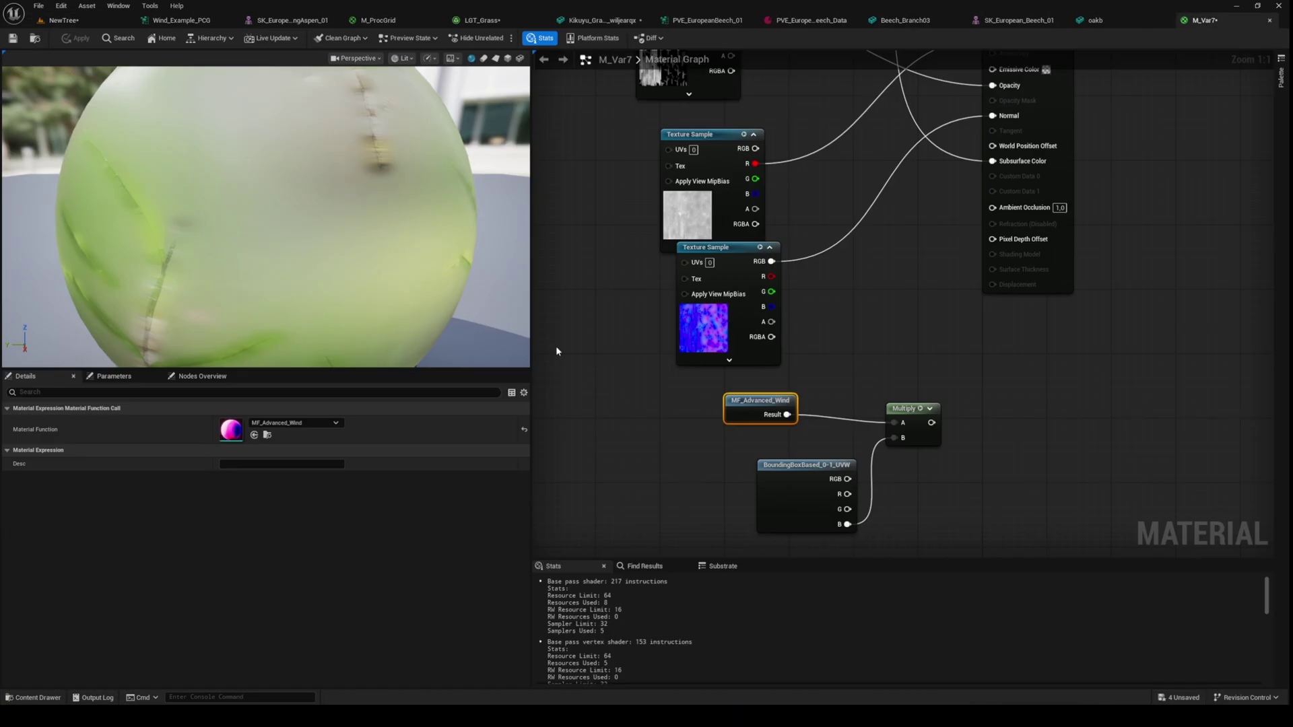
scroll(937, 336, down, 2)
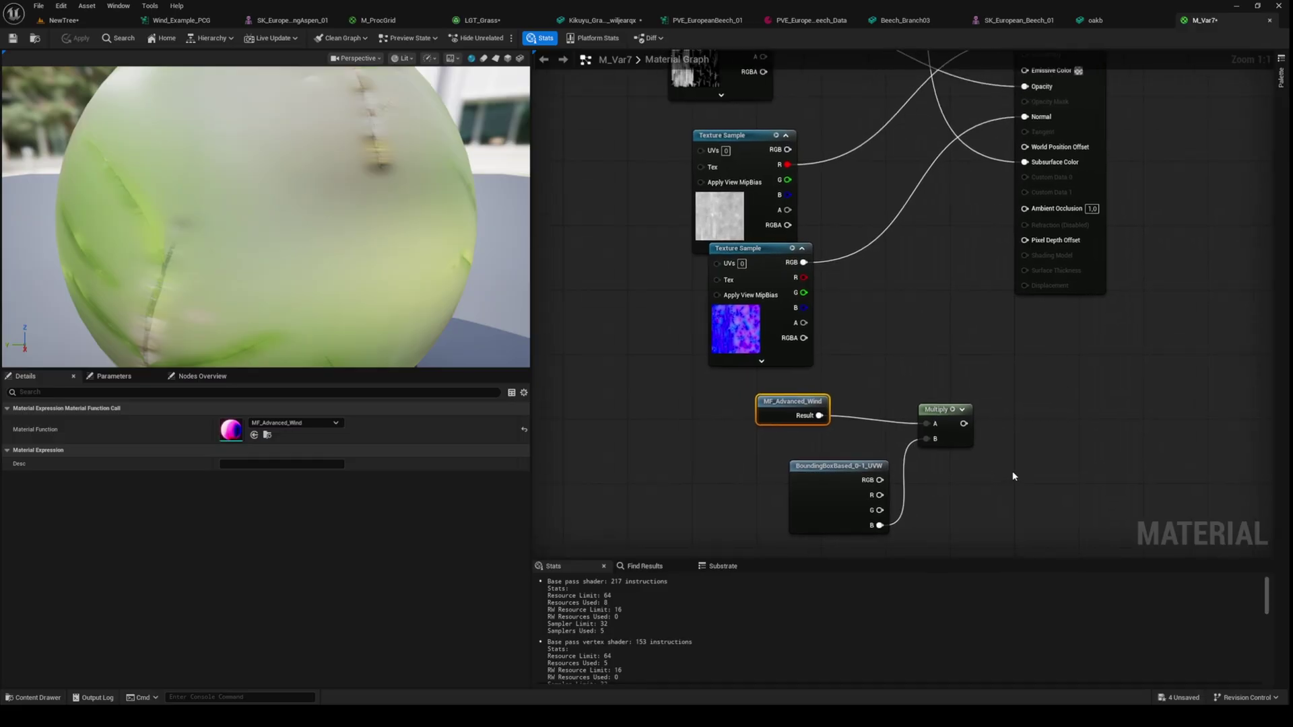
drag(713, 354, 909, 475)
drag(758, 371, 715, 367)
right_drag(915, 349, 936, 460)
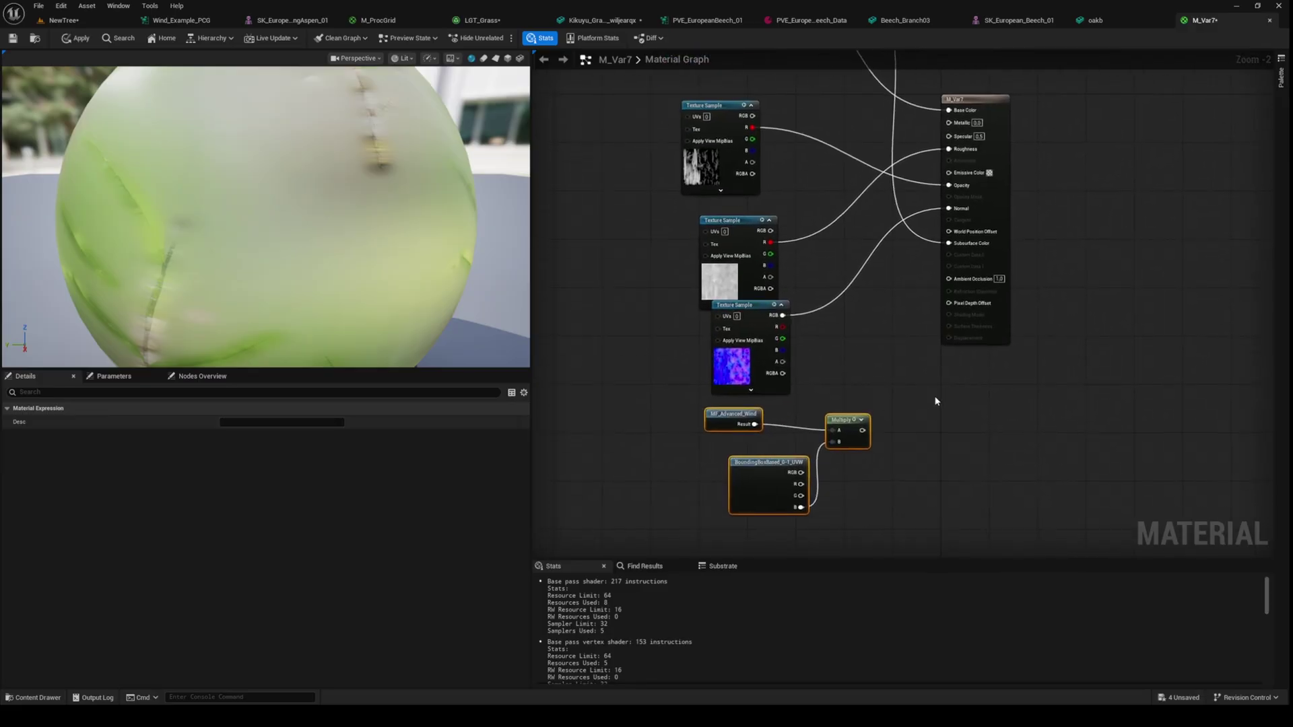
right_drag(928, 340, 939, 297)
click(909, 343)
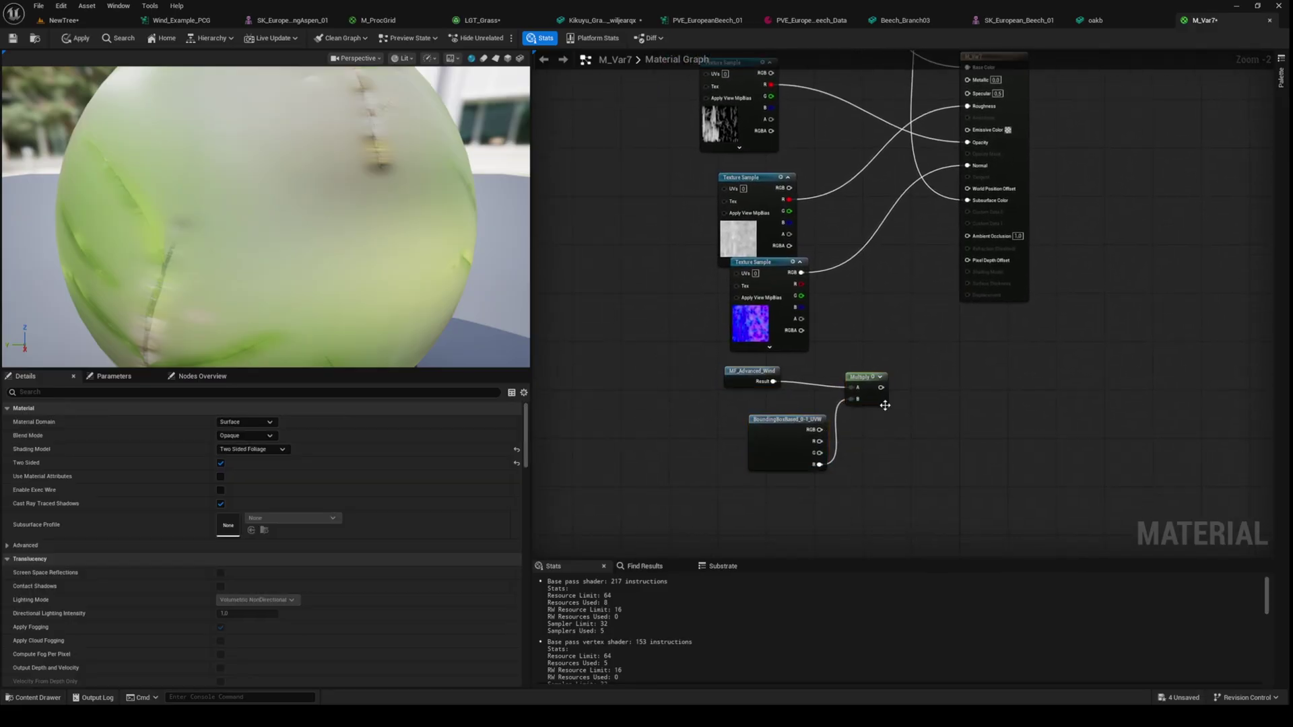
drag(701, 368, 915, 476)
click(750, 379)
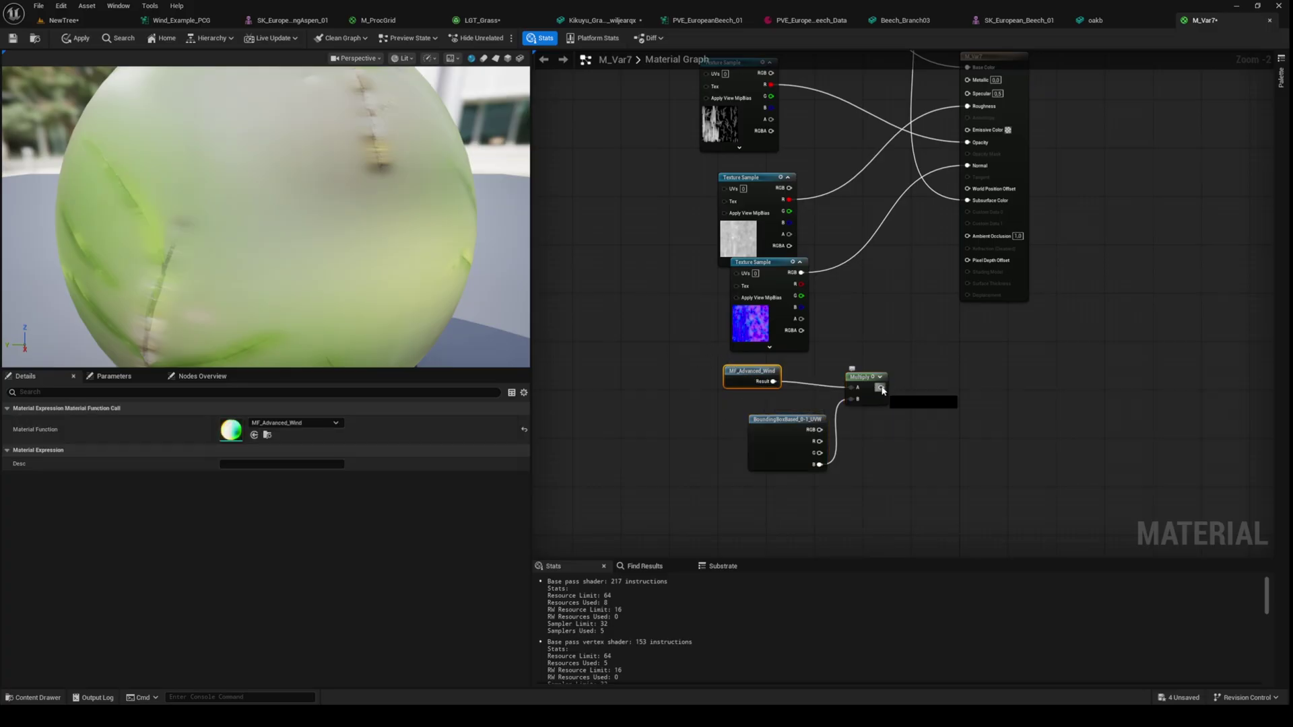
- Wire the Multiply output into World Position Offset and apply the material
right_drag(1002, 270, 1001, 422)
drag(1001, 270, 964, 338)
right_drag(871, 532, 897, 450)
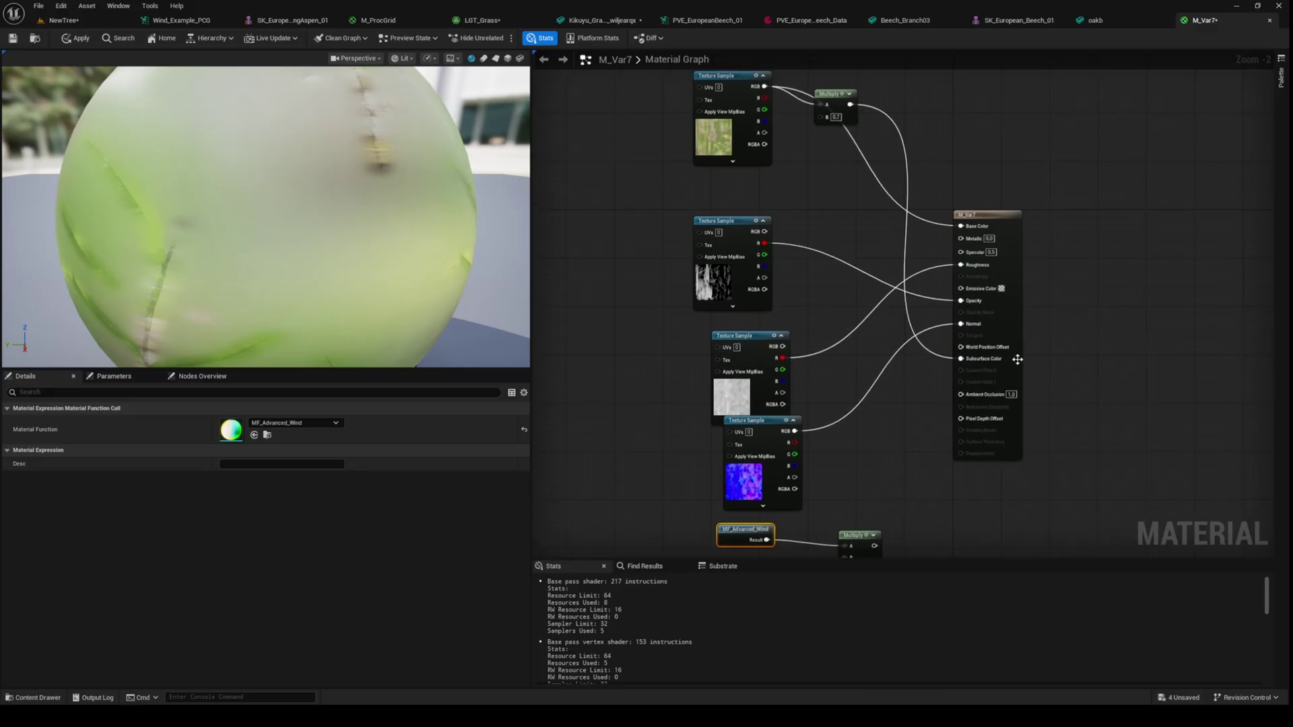
drag(906, 458, 992, 259)
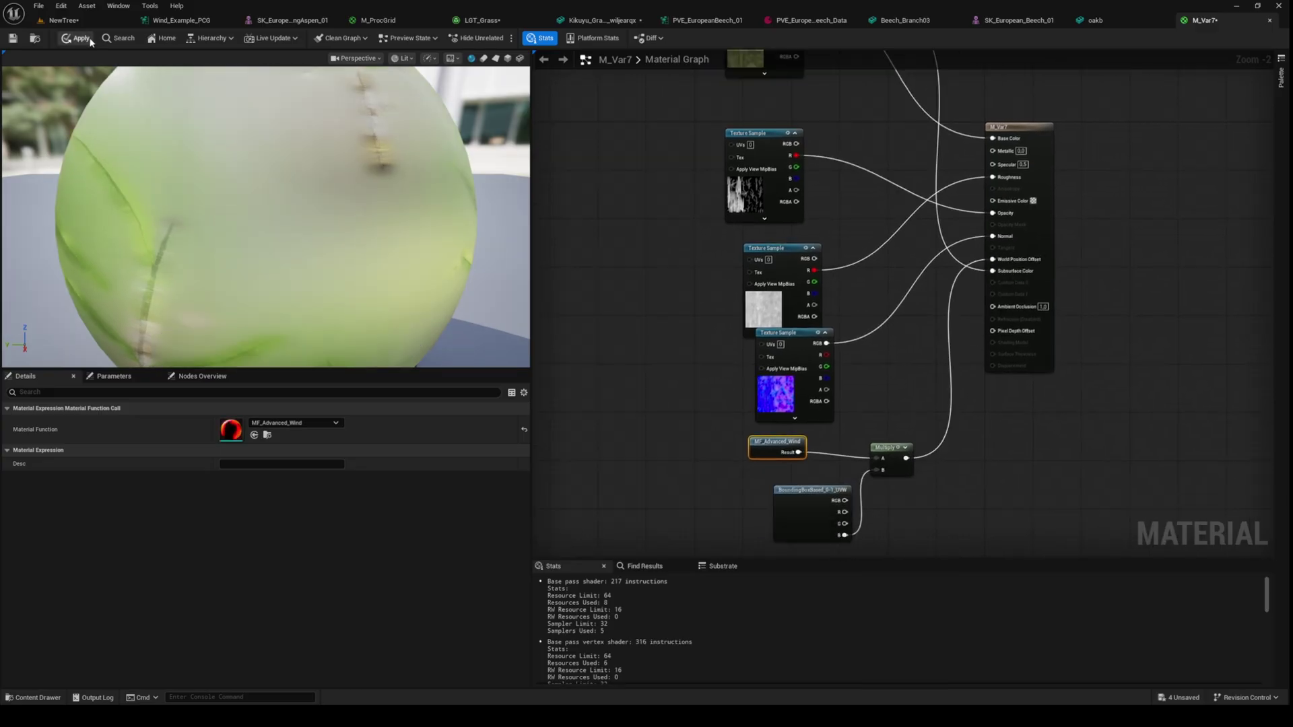
click(12, 39)
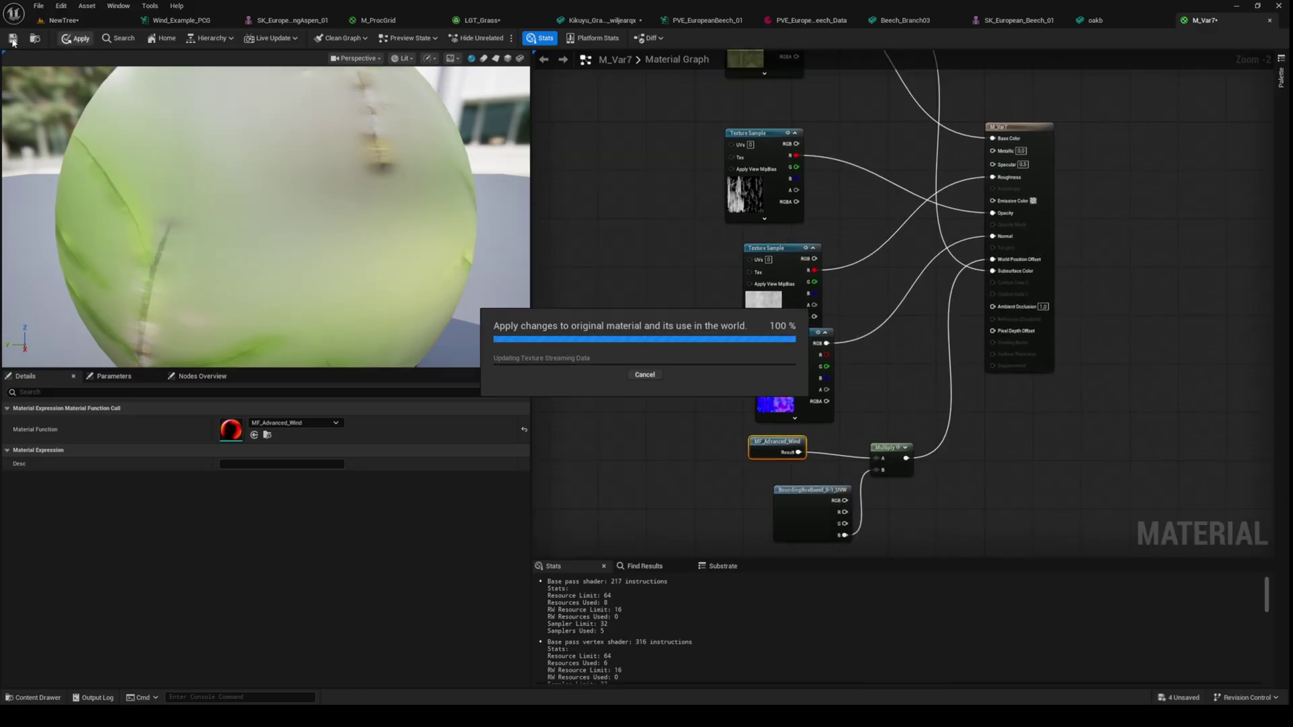
- Back in NewTree, show the Nanite Overview visualization of the grassland
click(60, 20)
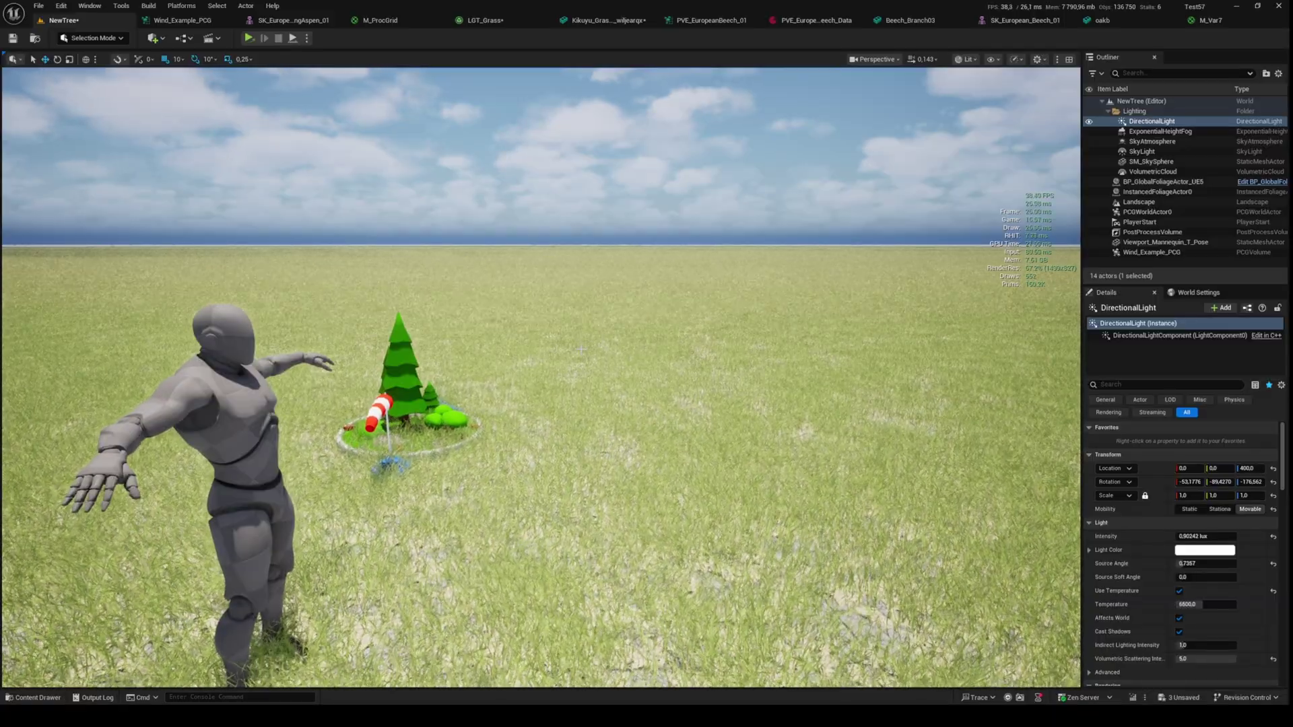
click(966, 58)
mouse_move(1009, 259)
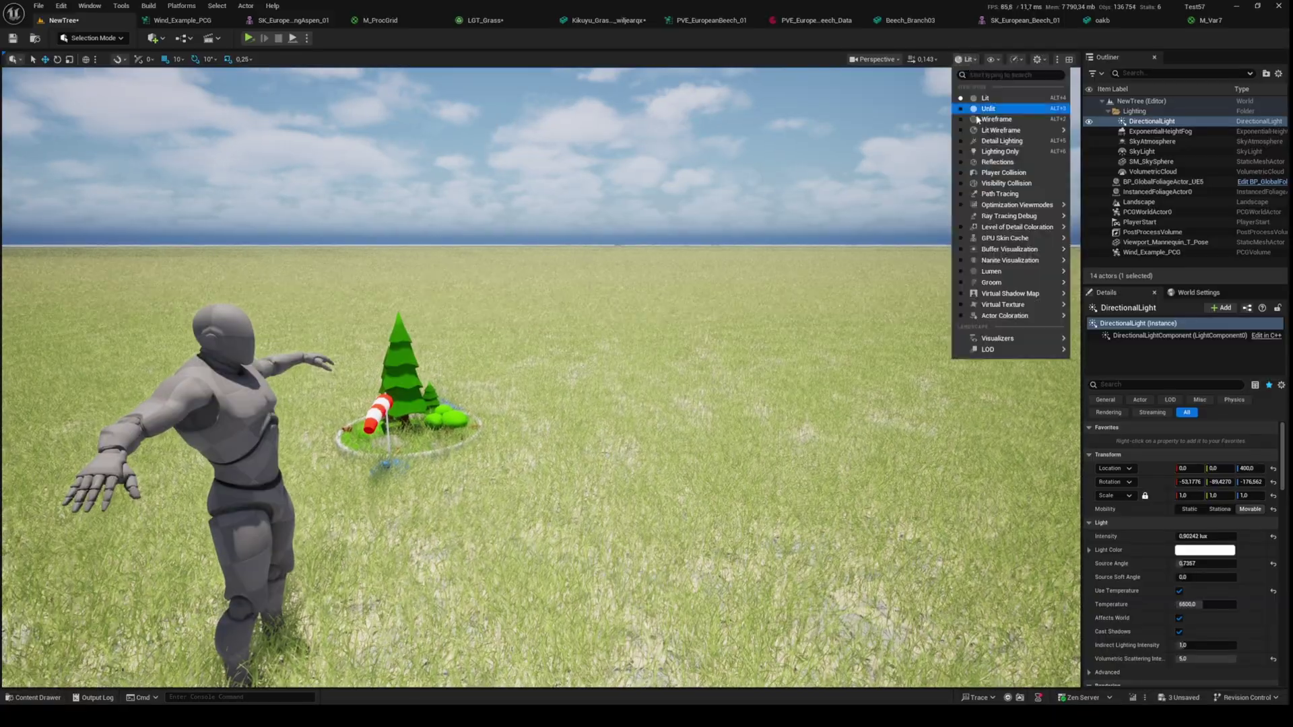
click(1101, 287)
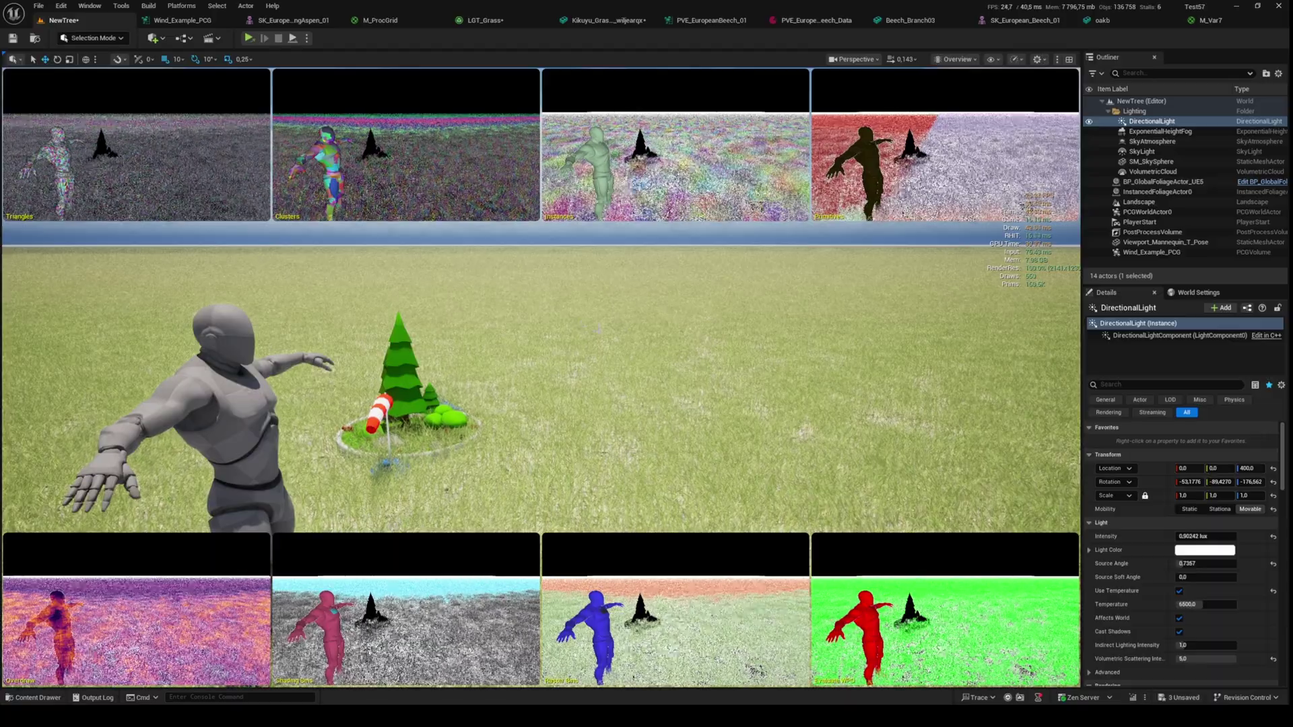
- Switch the viewport back to Lit shading and open the LGT_Grass grass type settings
click(957, 58)
click(963, 99)
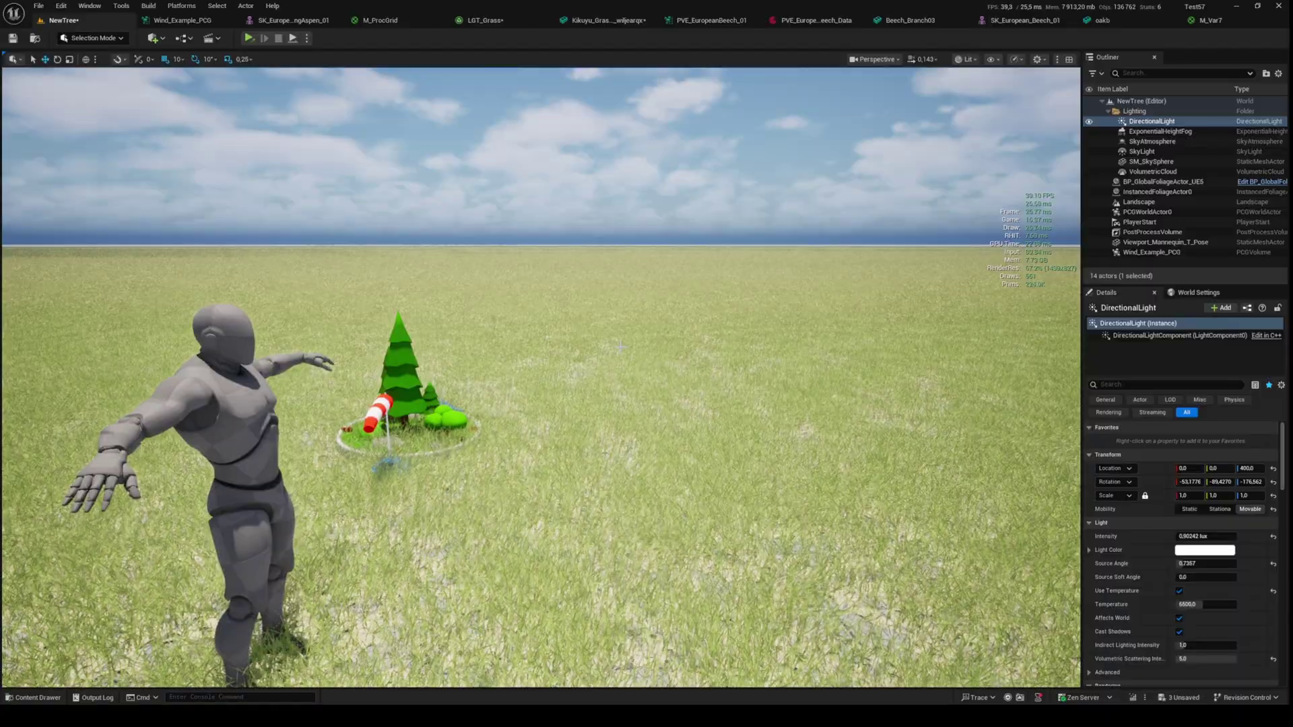
click(484, 20)
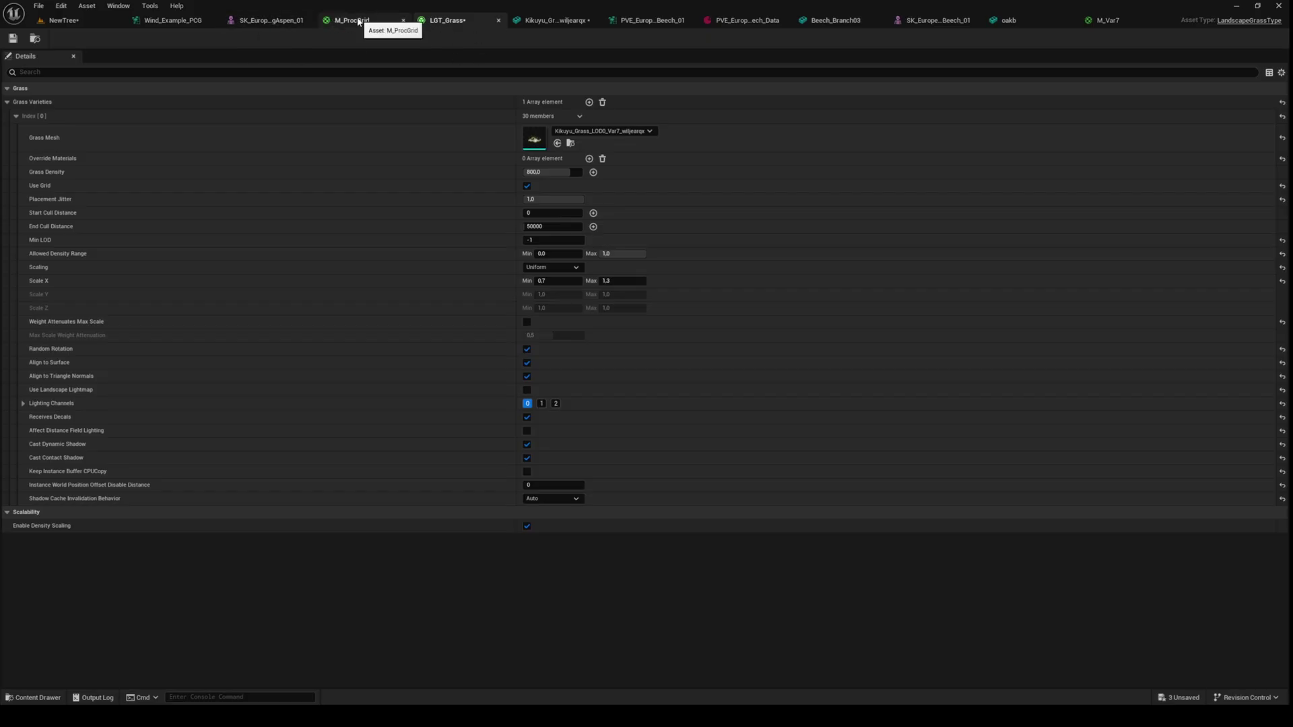
- Back in the NewTree level, switch into Foliage Mode and then return to Selection Mode
click(64, 19)
click(93, 38)
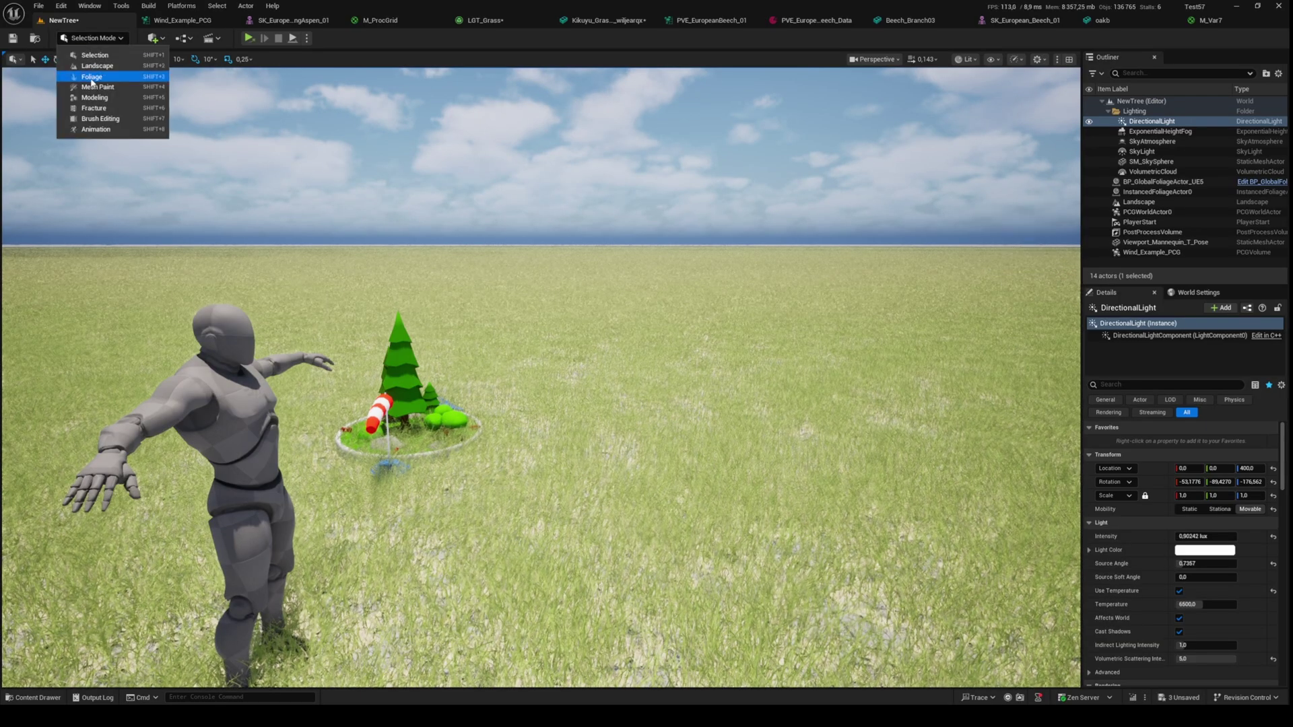
click(230, 293)
key(shift+3)
scroll(180, 572, down, 5)
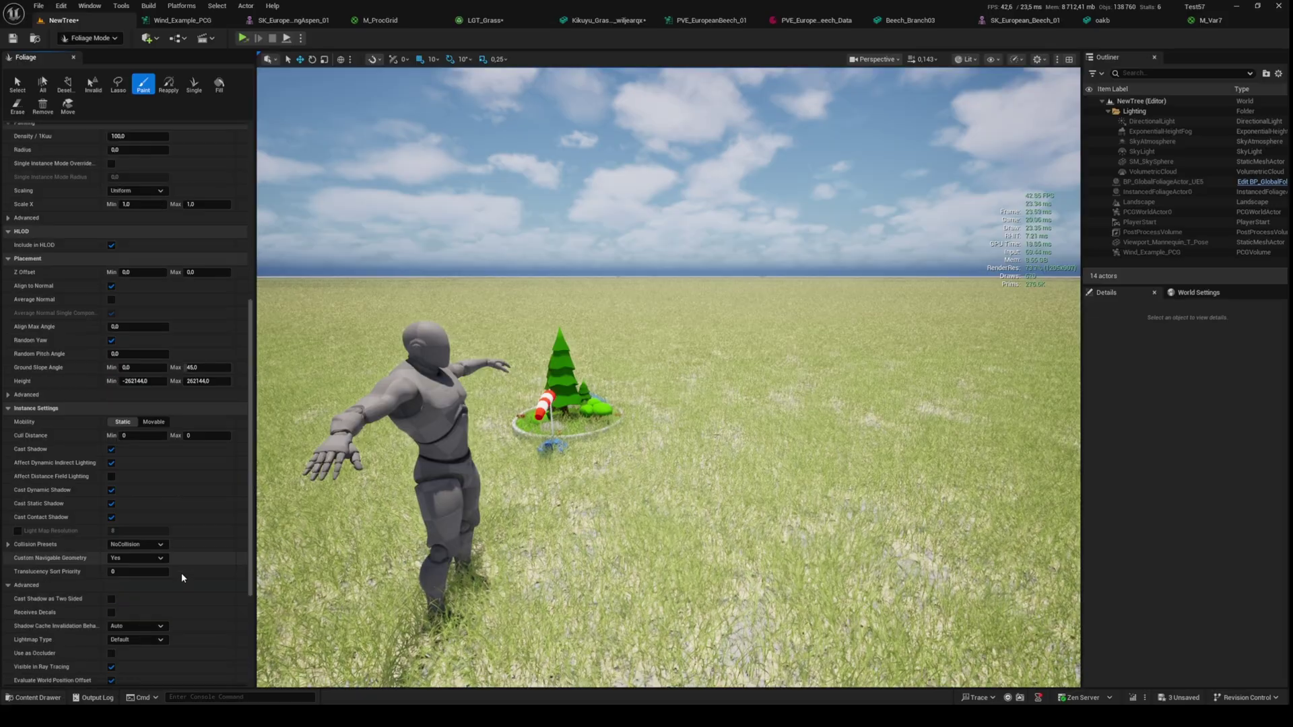
scroll(183, 564, down, 5)
scroll(152, 571, down, 5)
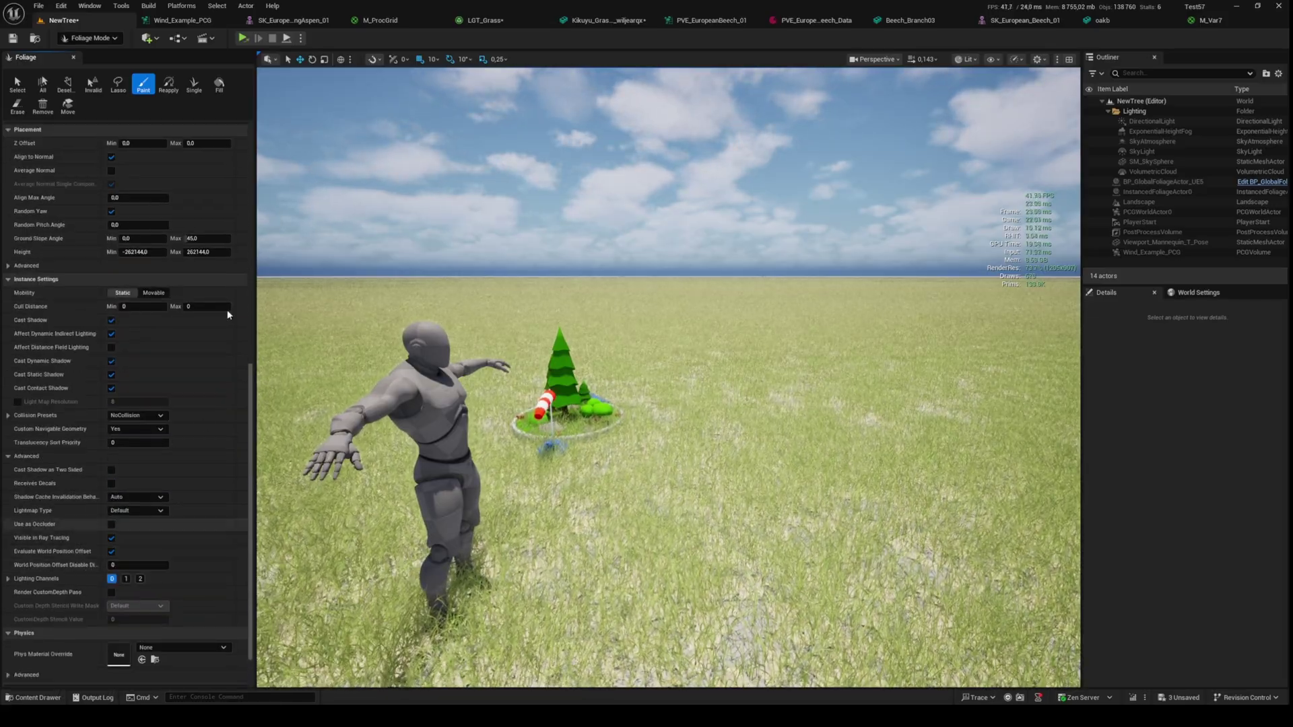
click(91, 37)
click(96, 56)
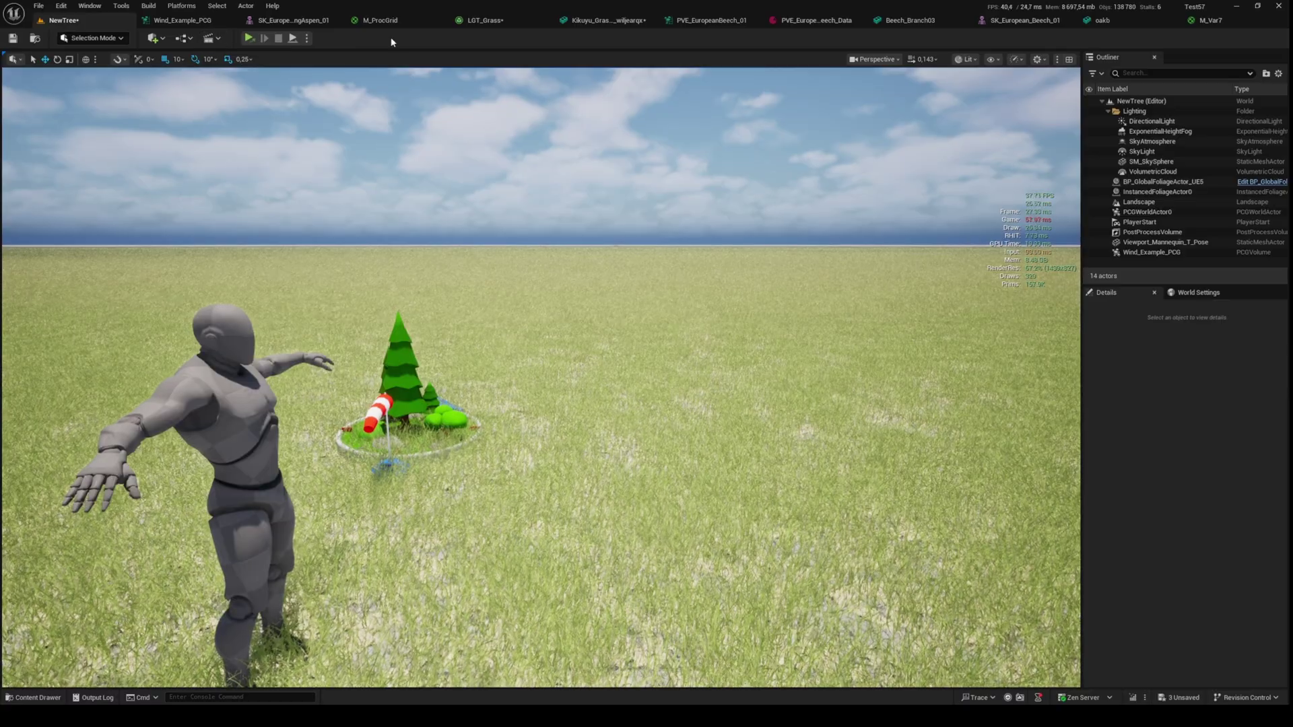
- Adjust LGT_Grass's Instance World Position Offset Disable Distance twice, checking the level after each change
click(488, 21)
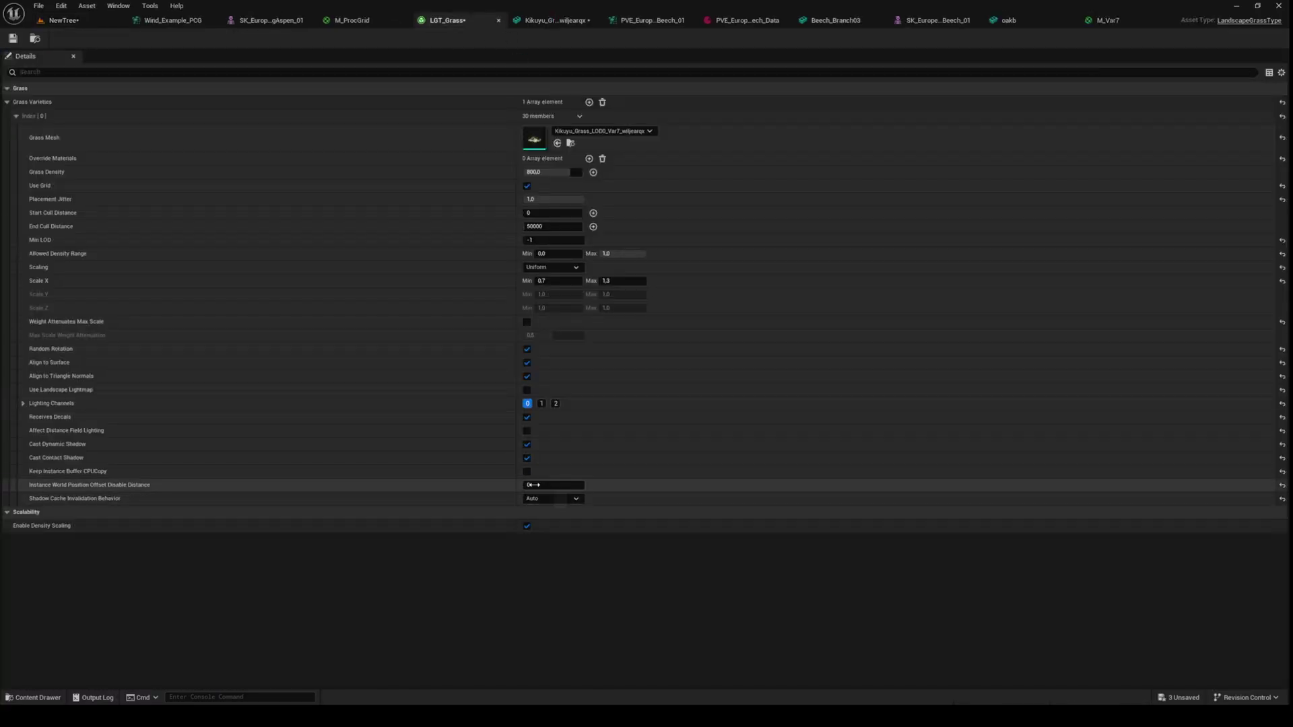
click(533, 485)
text(1500)
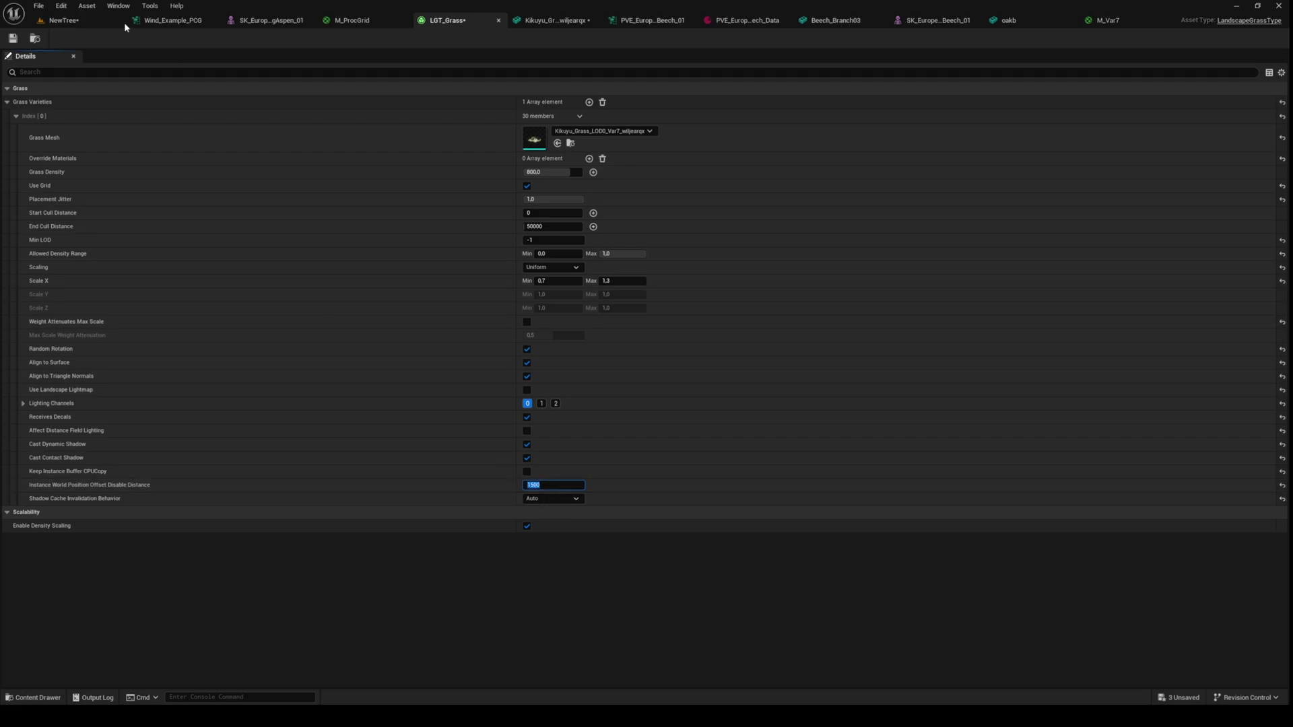
click(66, 20)
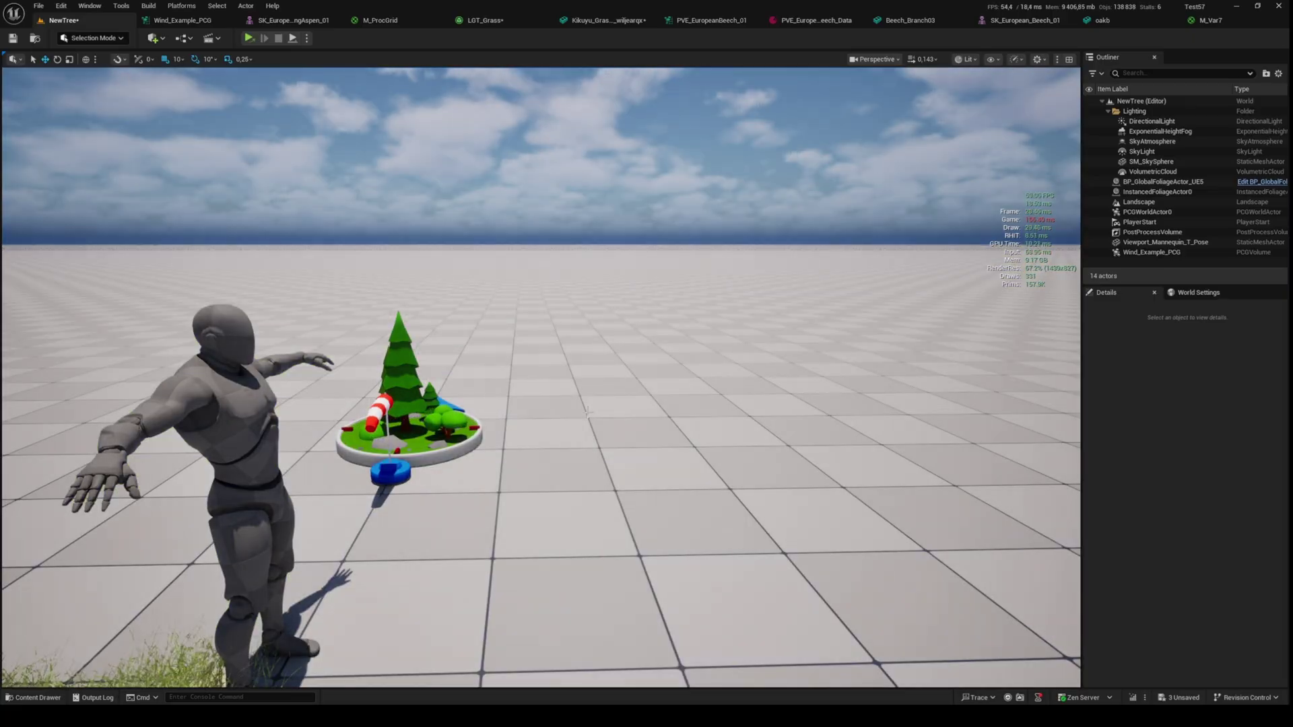
click(503, 23)
click(548, 484)
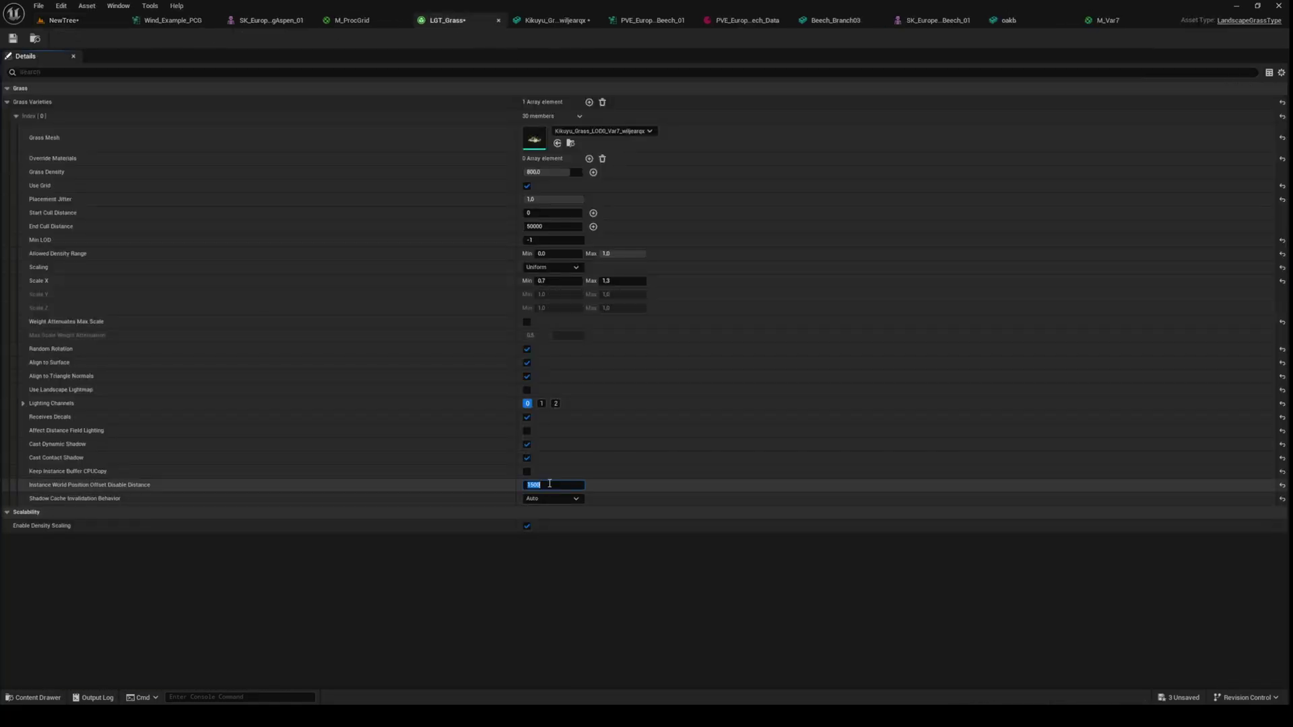
click(66, 21)
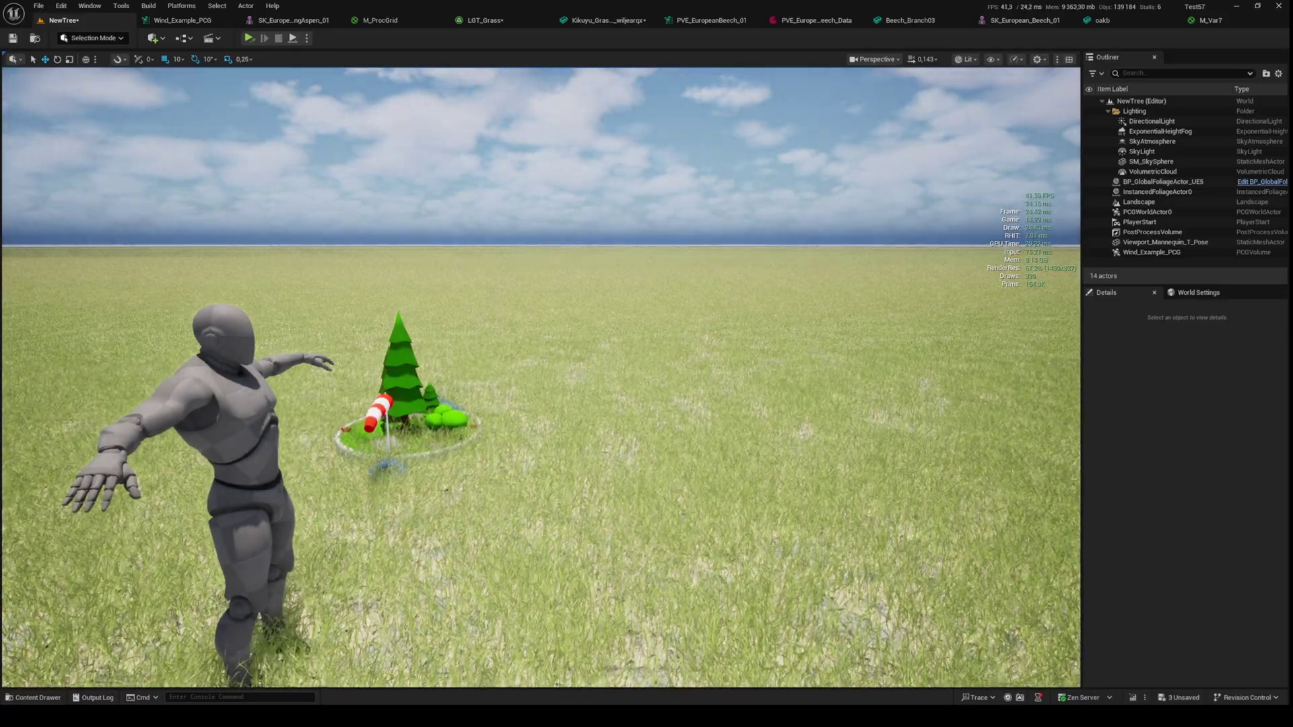
right_drag(540, 375, 550, 425)
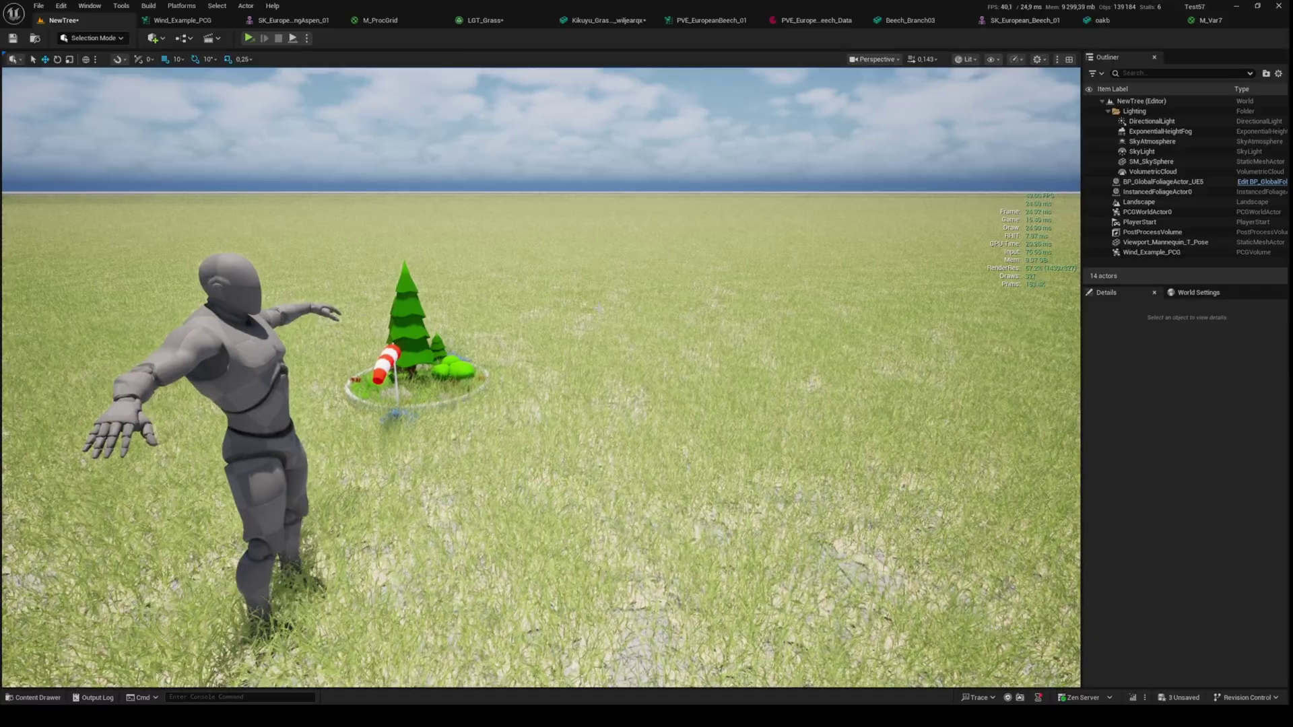
right_drag(540, 374, 581, 323)
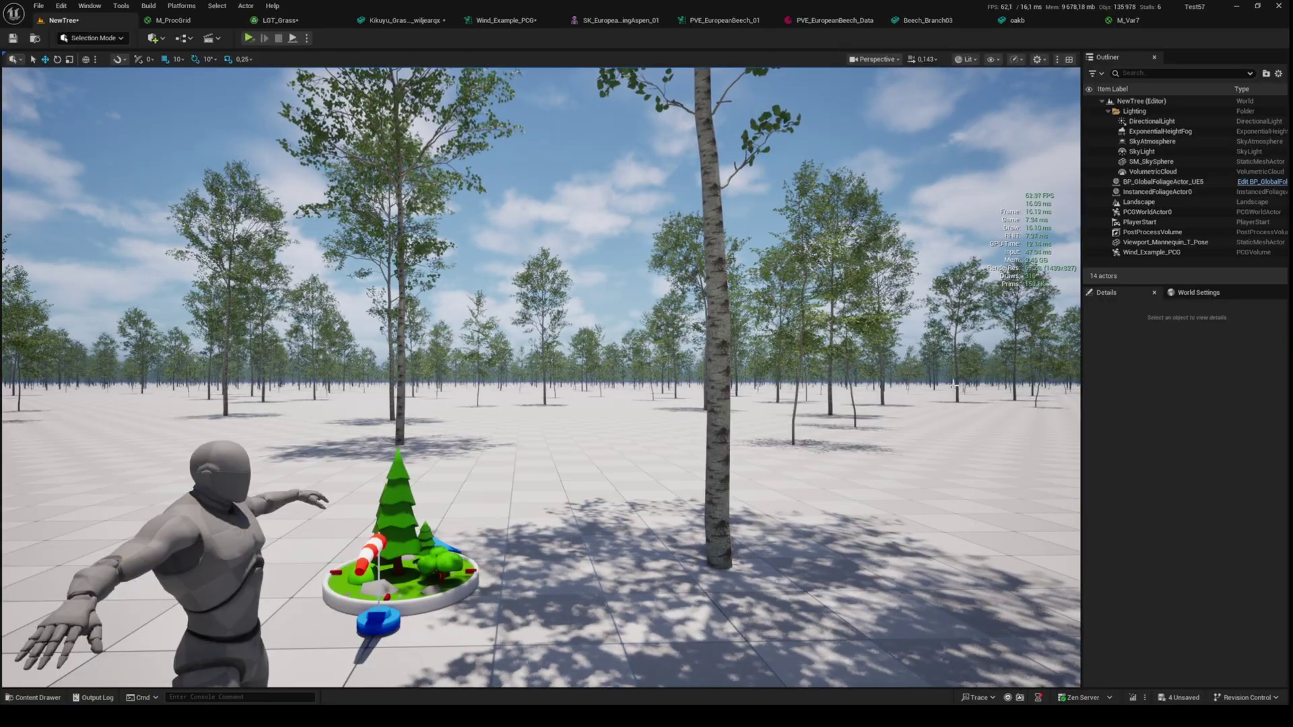
- Look across the forest, then bring up the aspen mesh and the European beech vegetation graph
right_drag(956, 384, 920, 404)
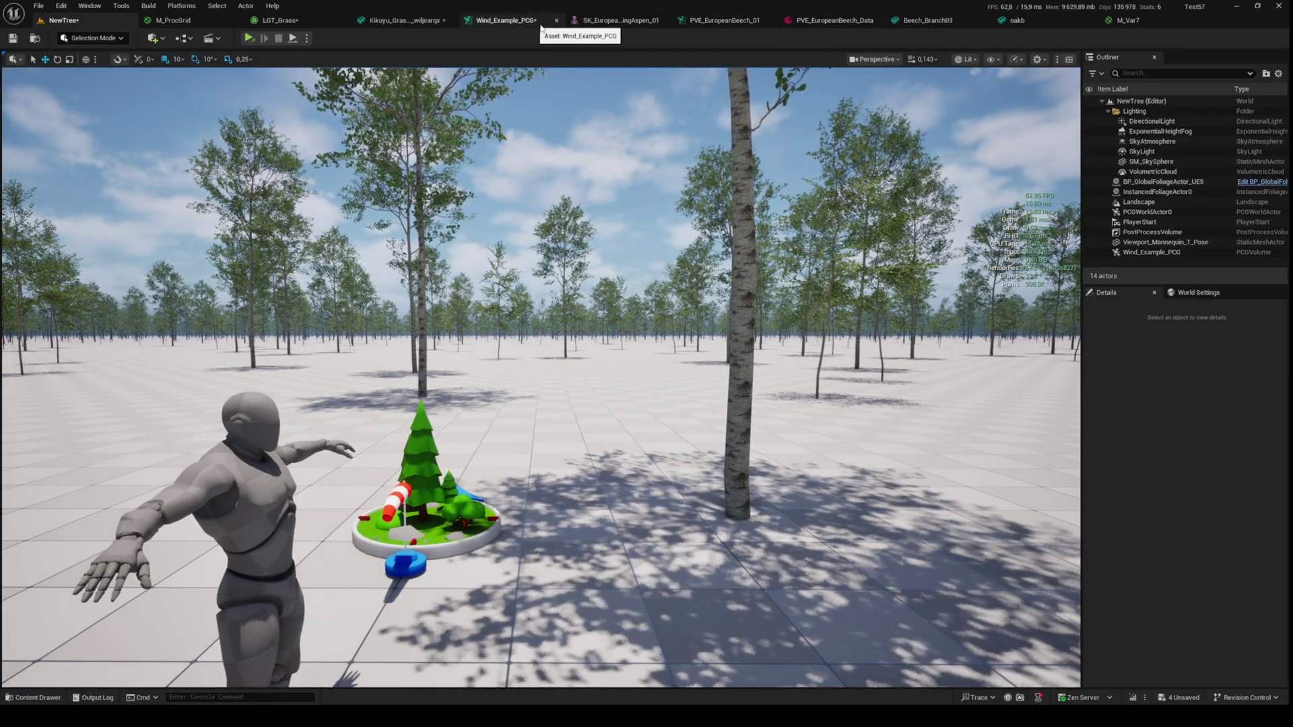
click(622, 20)
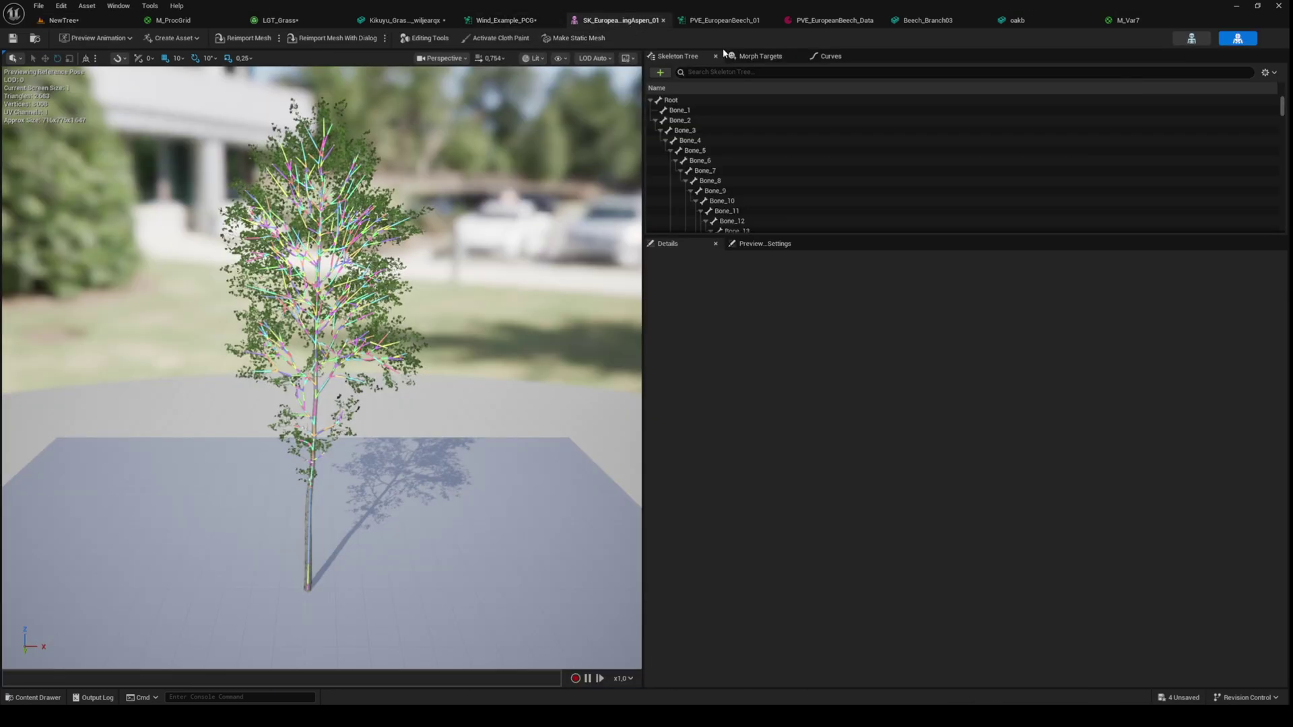
click(723, 21)
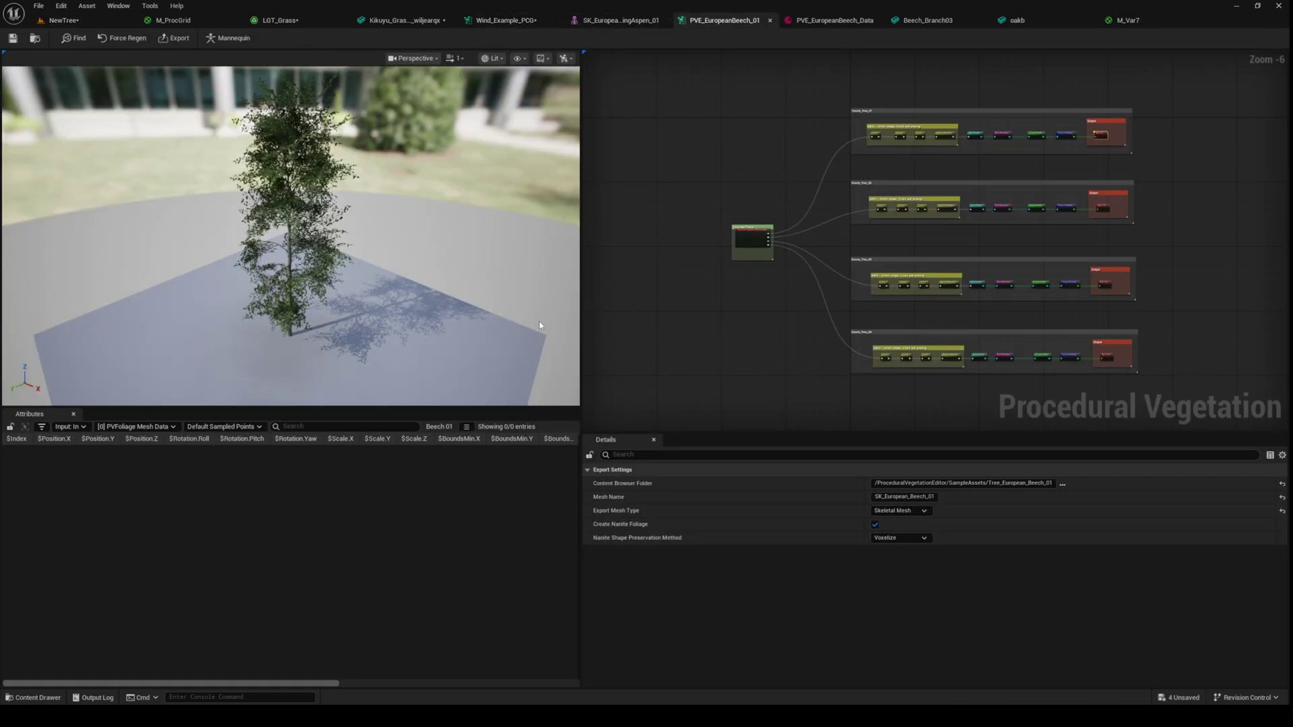
right_drag(425, 283, 425, 253)
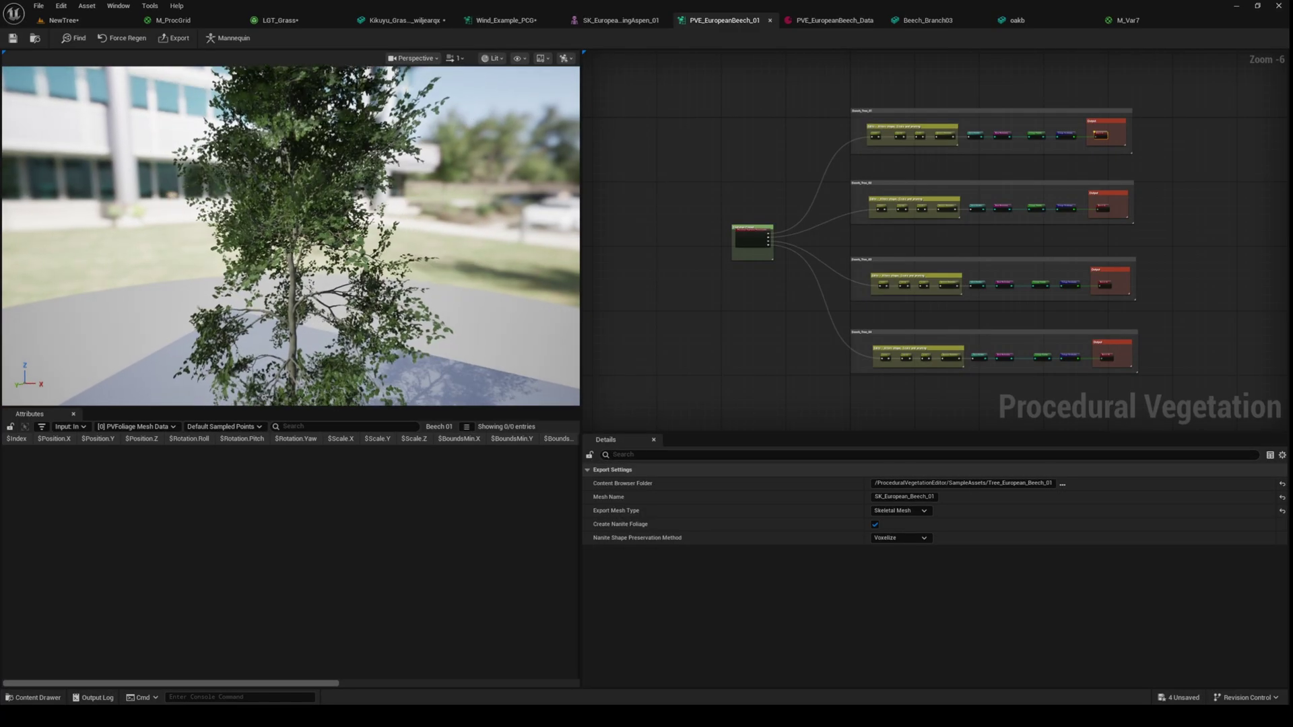
right_drag(426, 252, 394, 264)
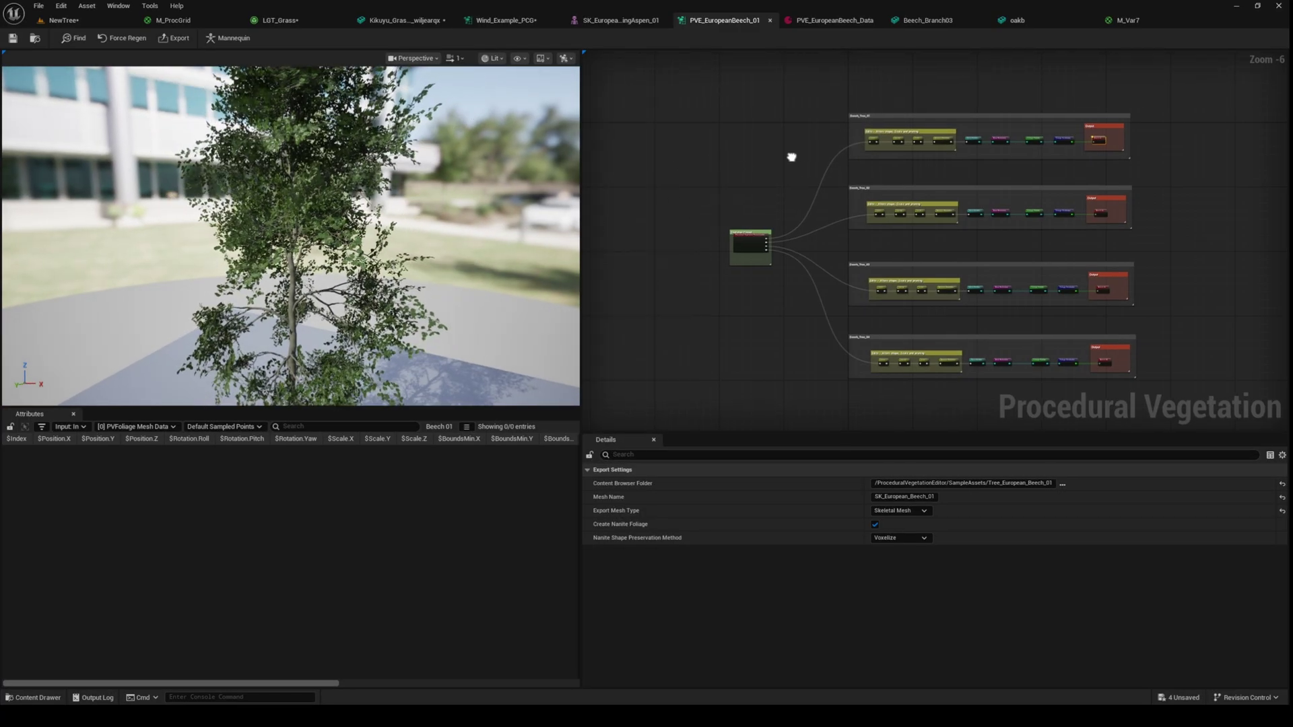
- Select the Skeleton Preset loader node and open its PVE_EuropeanBeech_Data preset from Details
right_drag(793, 155, 800, 202)
scroll(790, 265, up, 3)
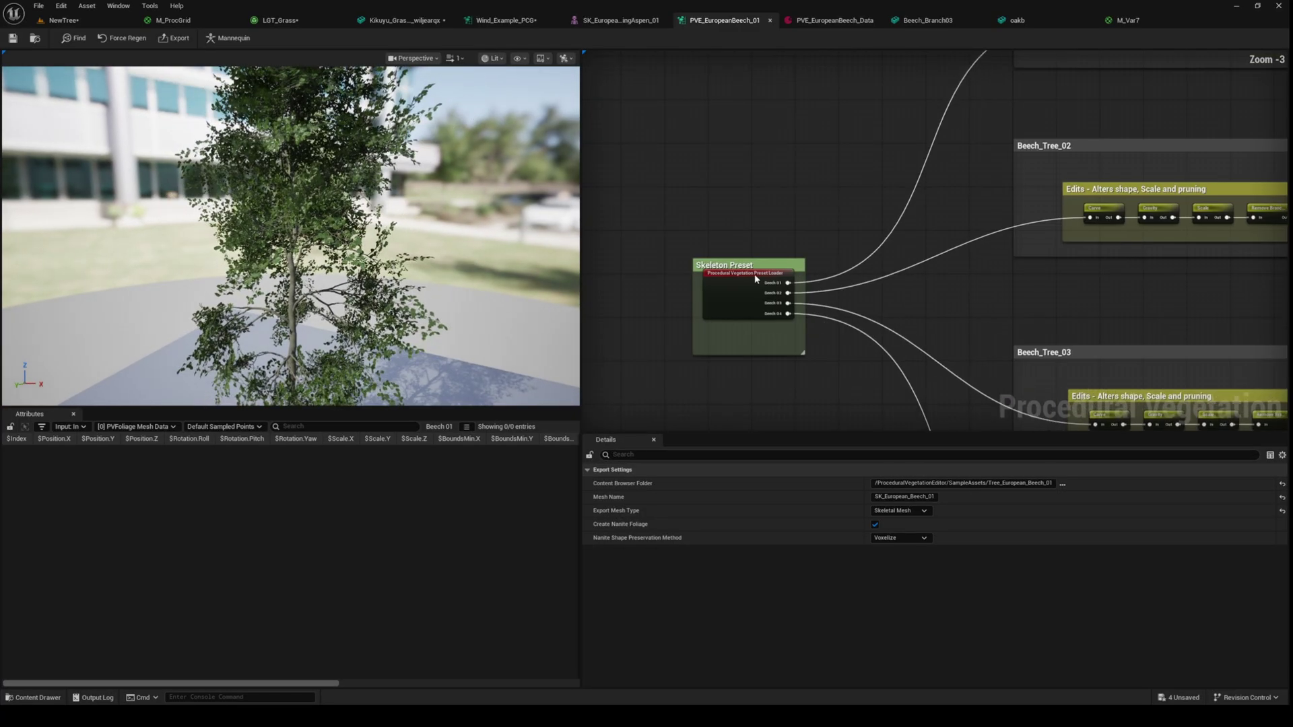
click(742, 299)
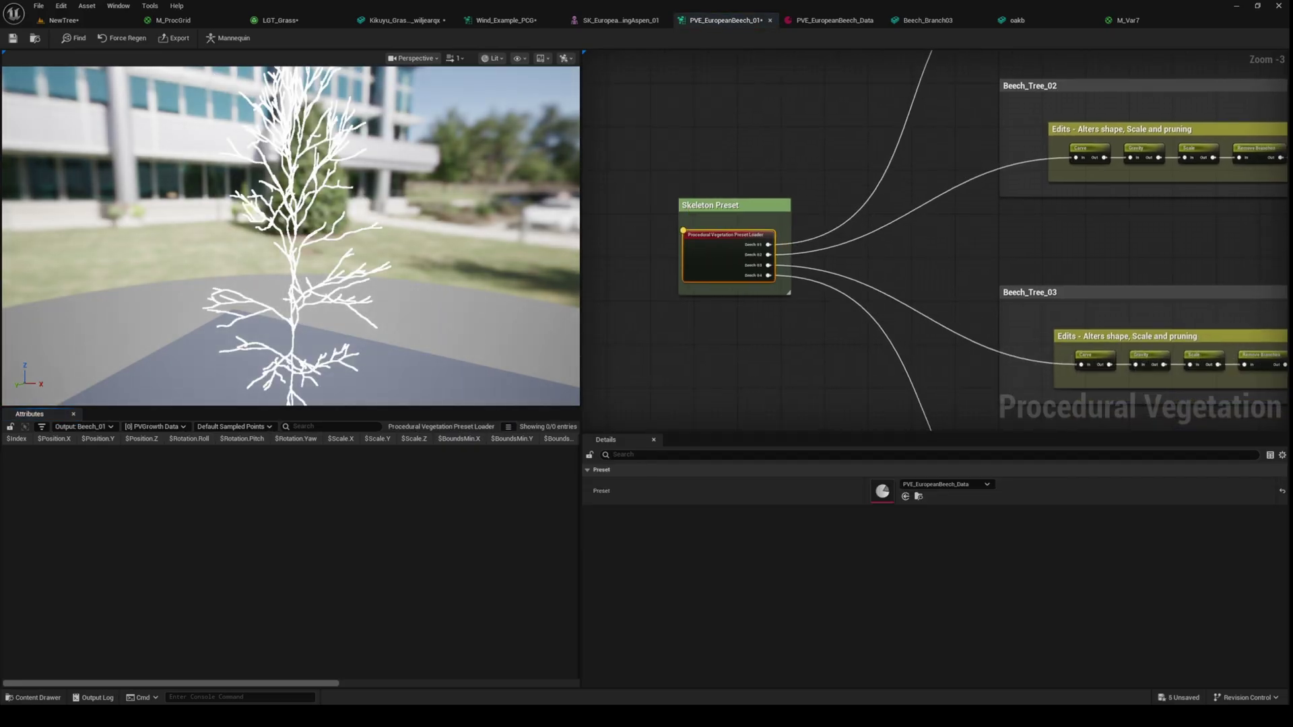
right_drag(827, 212, 834, 151)
right_drag(736, 209, 776, 225)
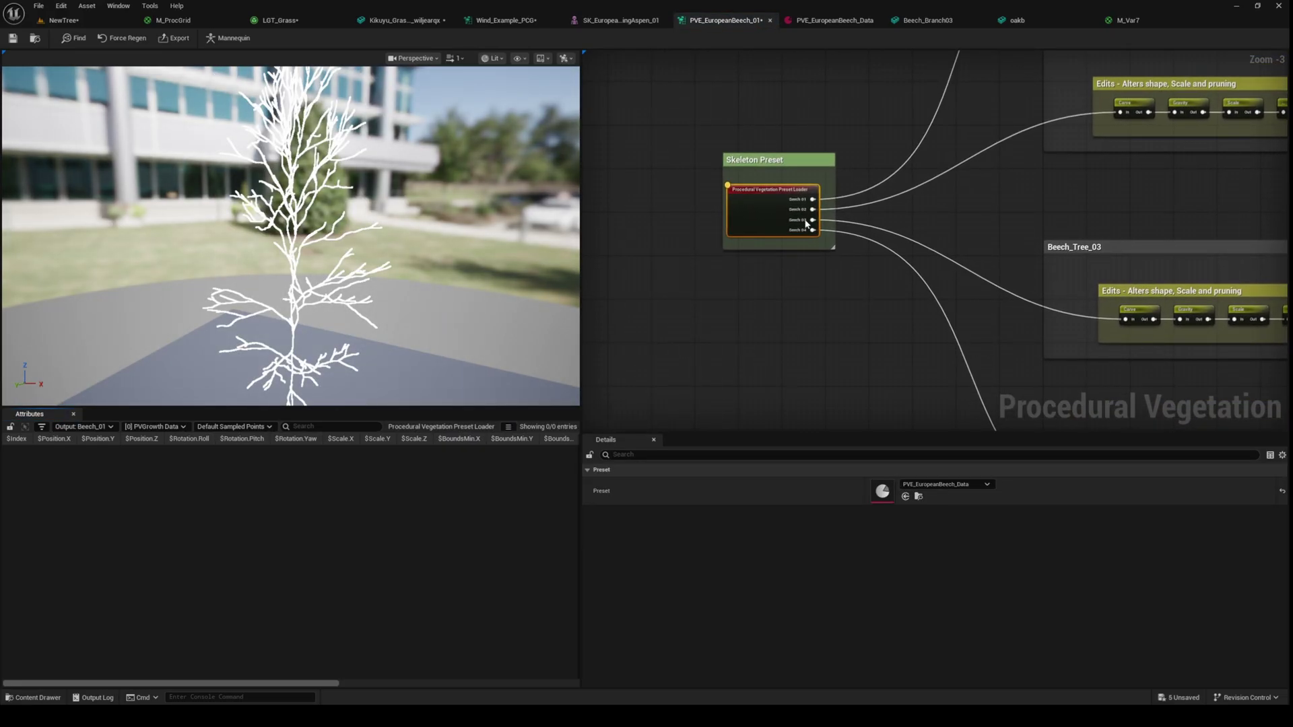
double_click(885, 493)
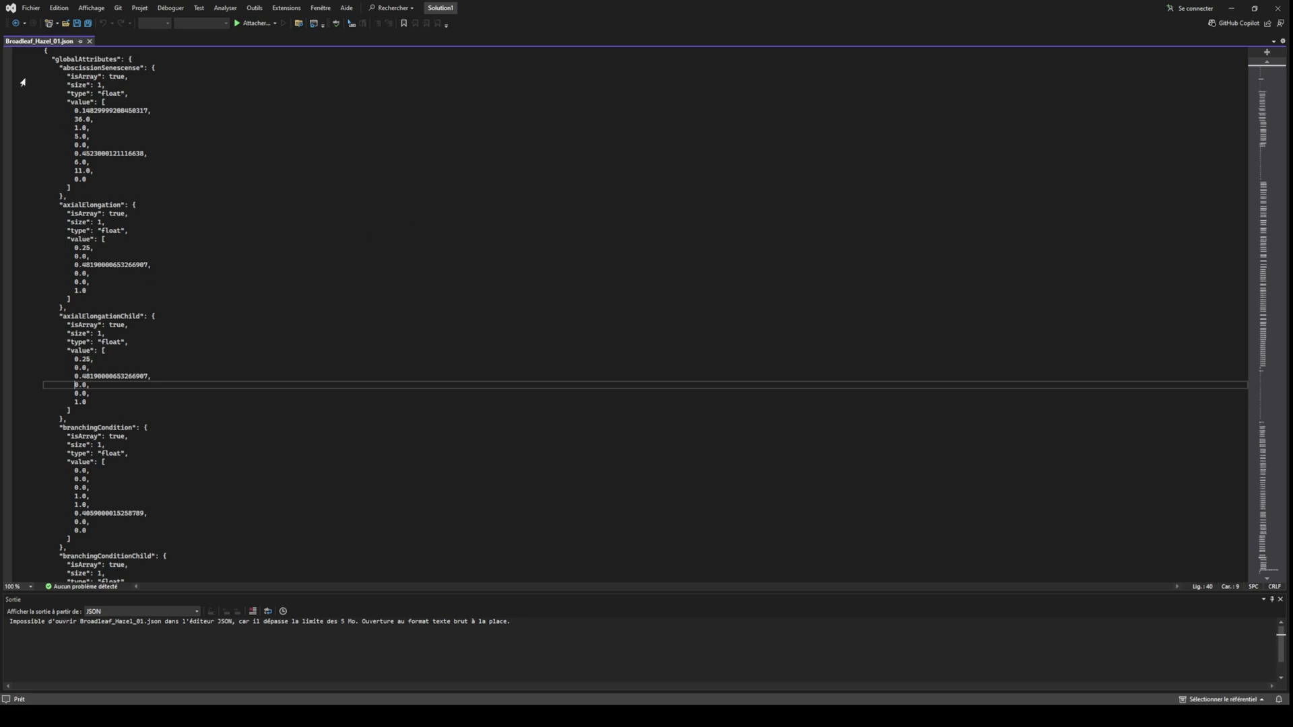
scroll(151, 202, down, 1)
scroll(283, 311, down, 12)
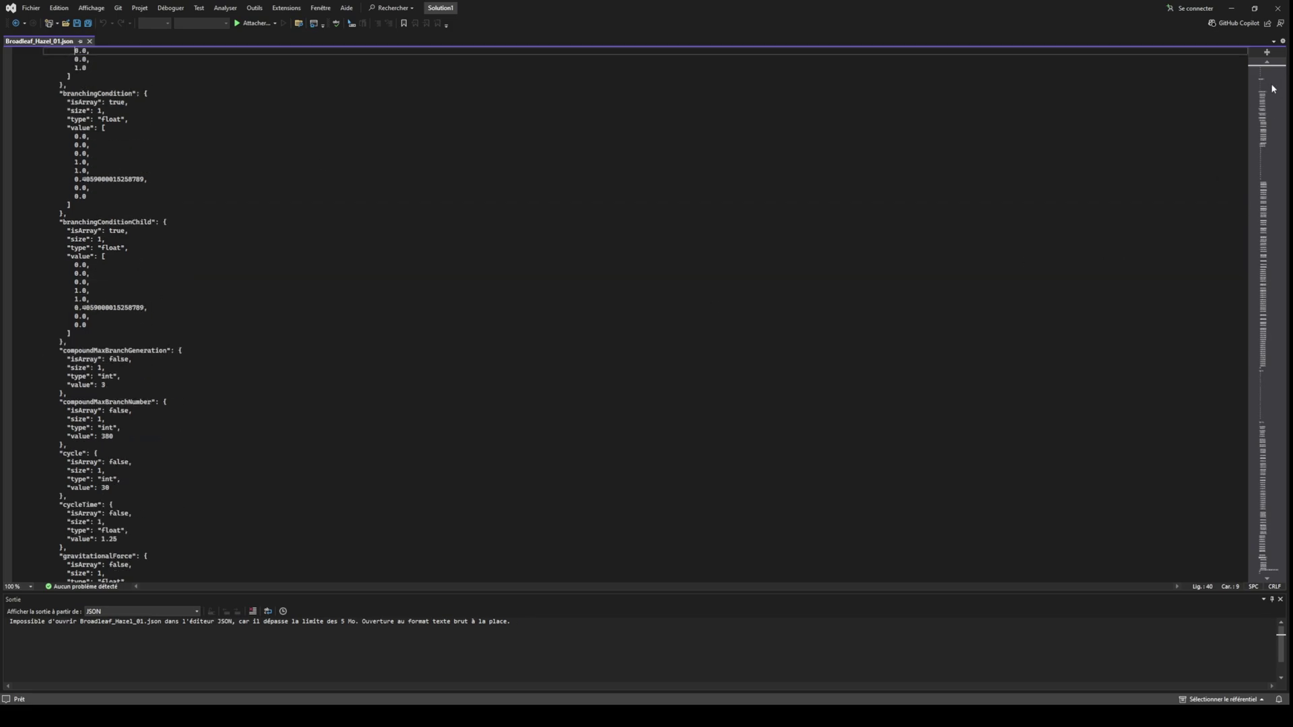
mouse_move(1272, 89)
mouse_down()
mouse_move(1244, 264)
mouse_move(1226, 61)
mouse_up()
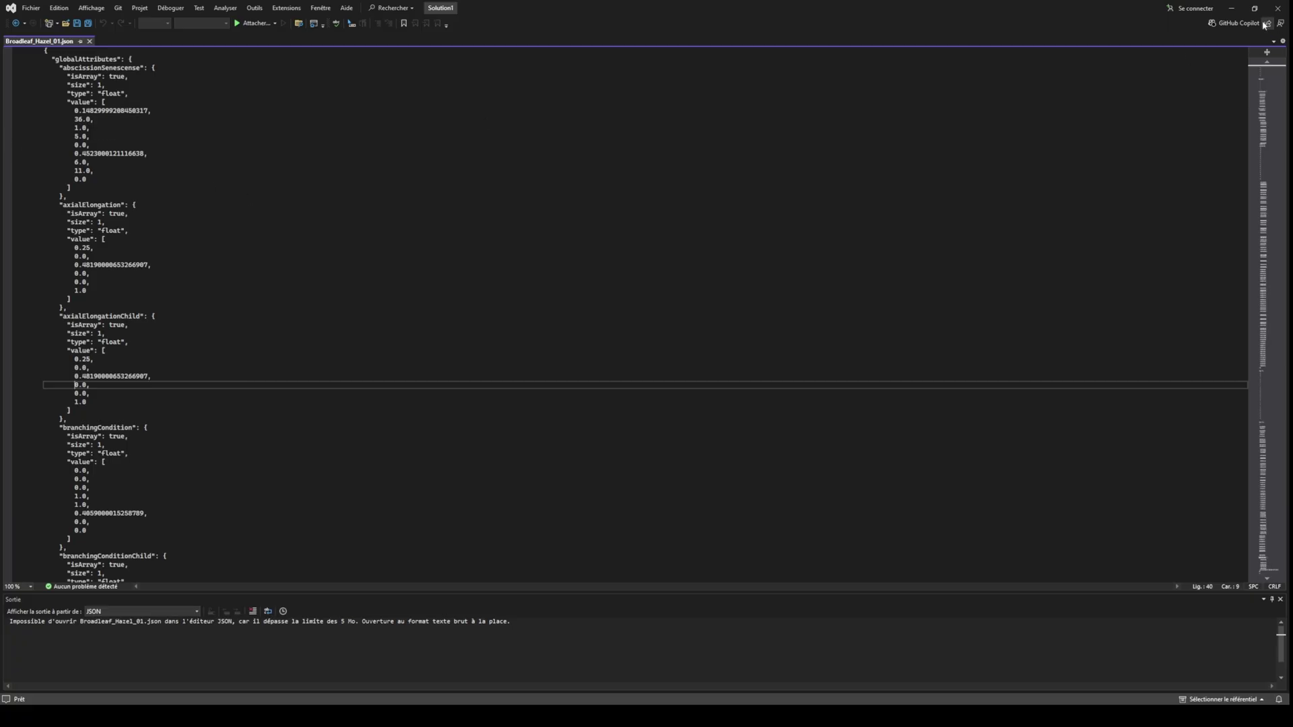
click(1231, 8)
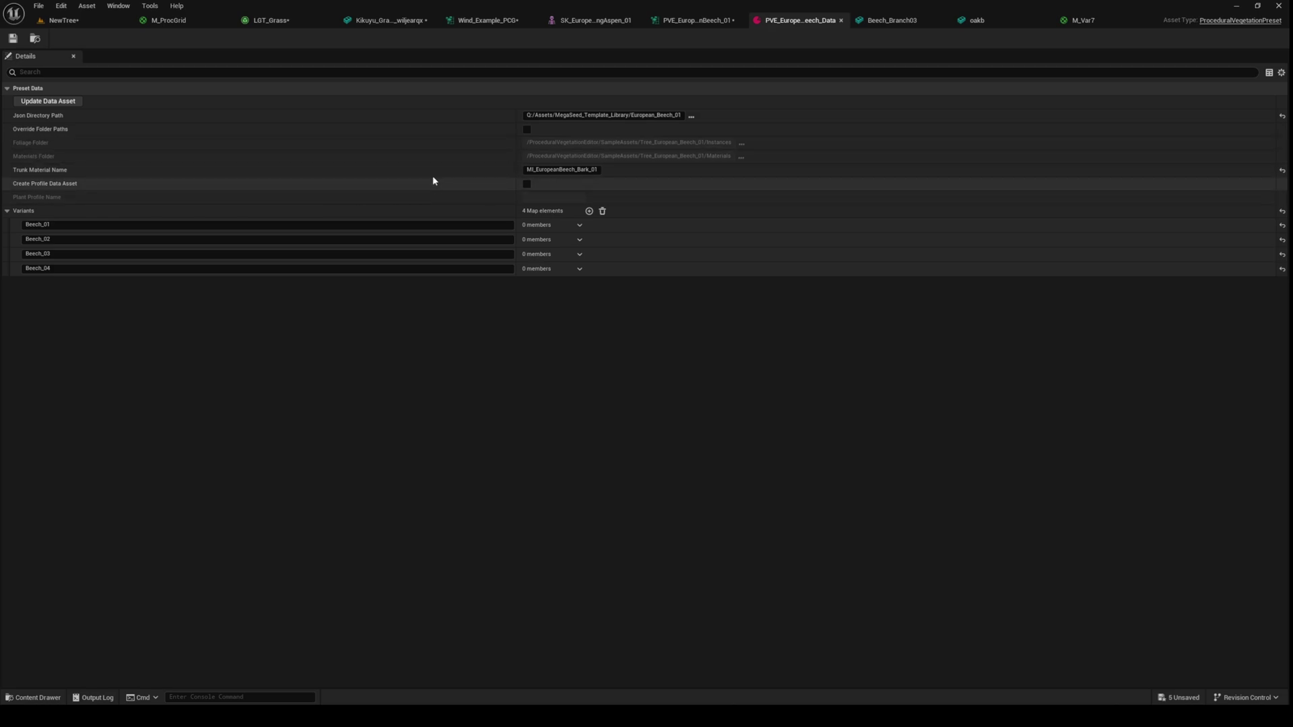
- Review the Beech_01 through Beech_04 variant names, then return to the PVE_EuropeanBeech_01 graph
click(37, 224)
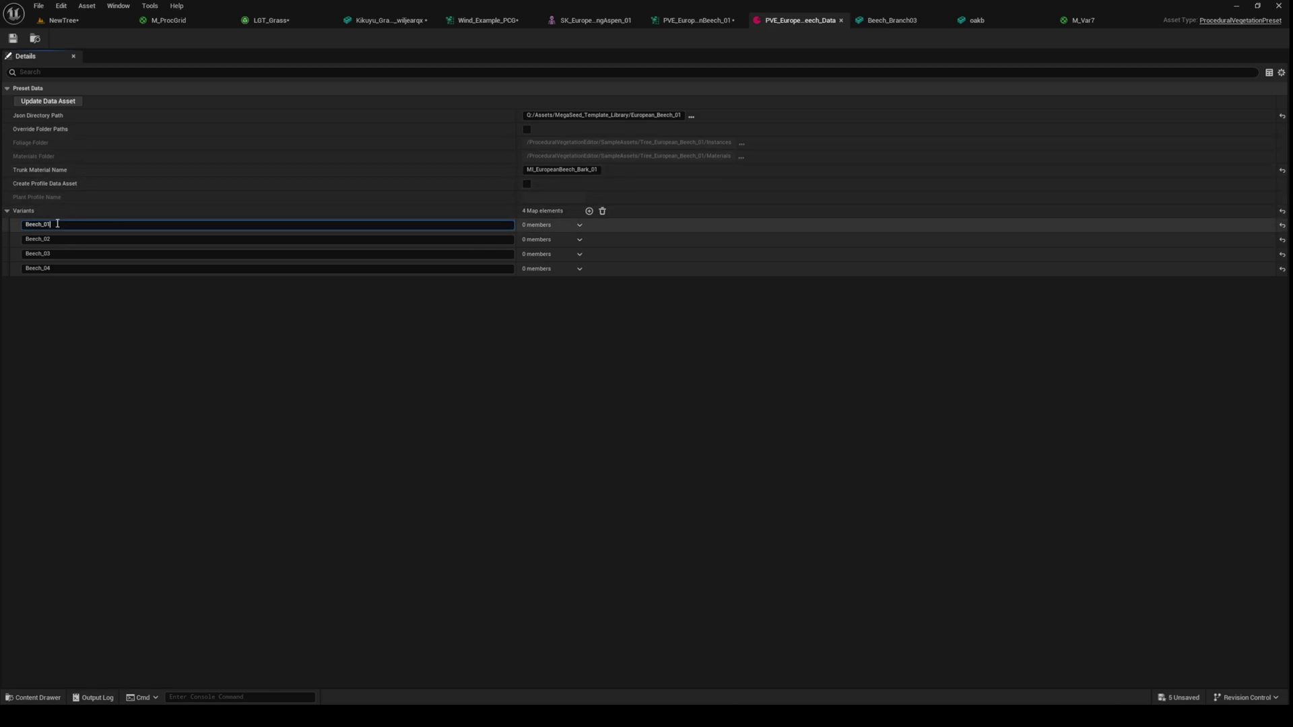
click(61, 239)
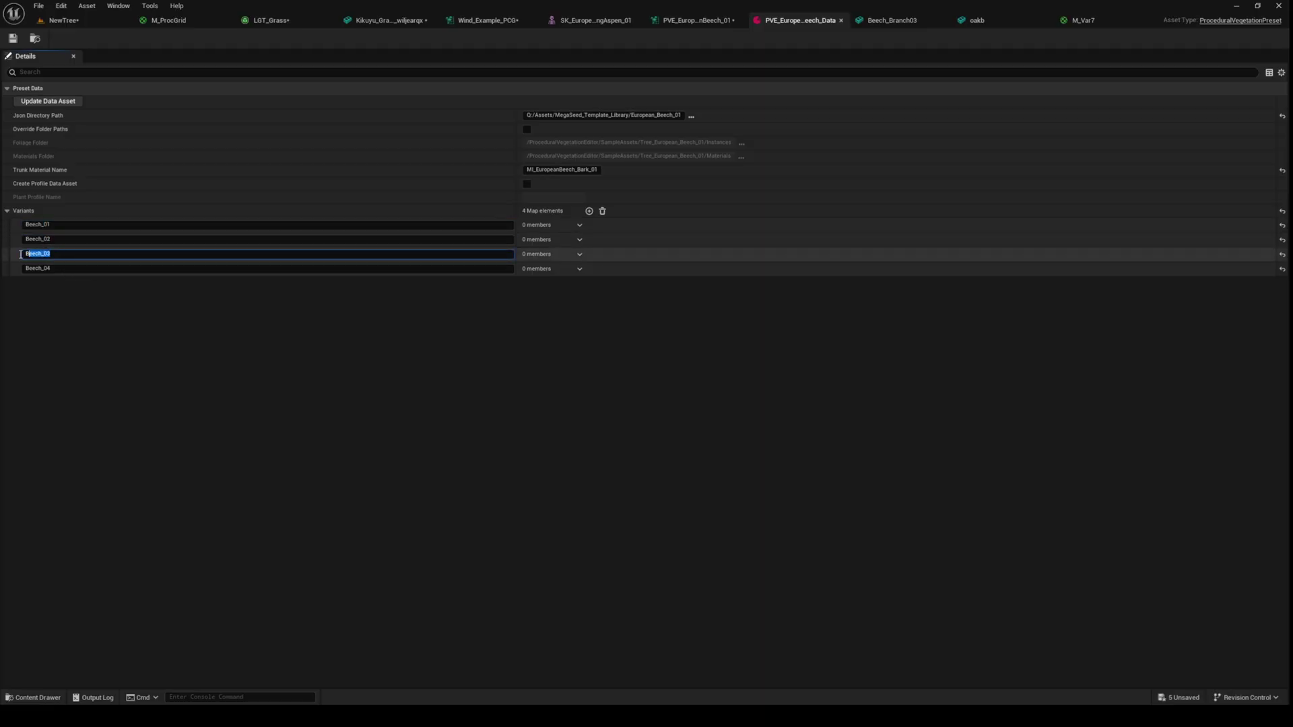
click(58, 268)
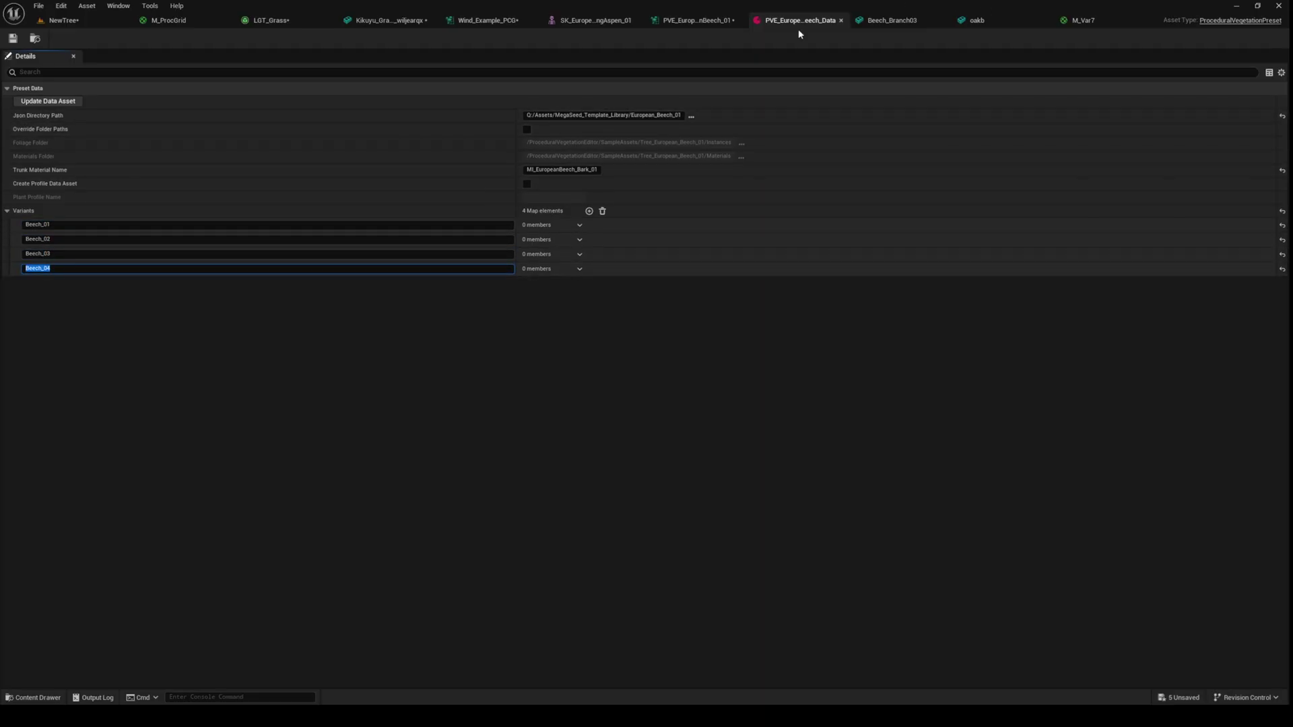
click(710, 21)
right_drag(767, 198, 731, 262)
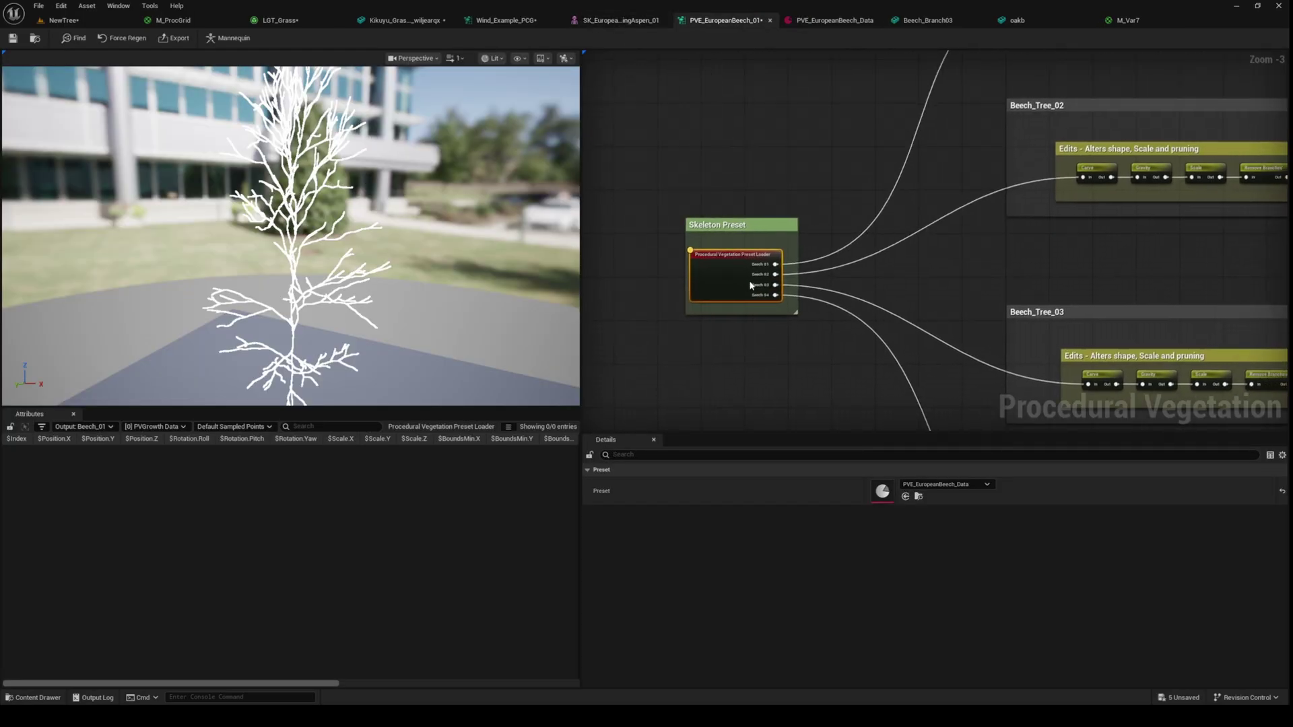
drag(731, 261, 733, 261)
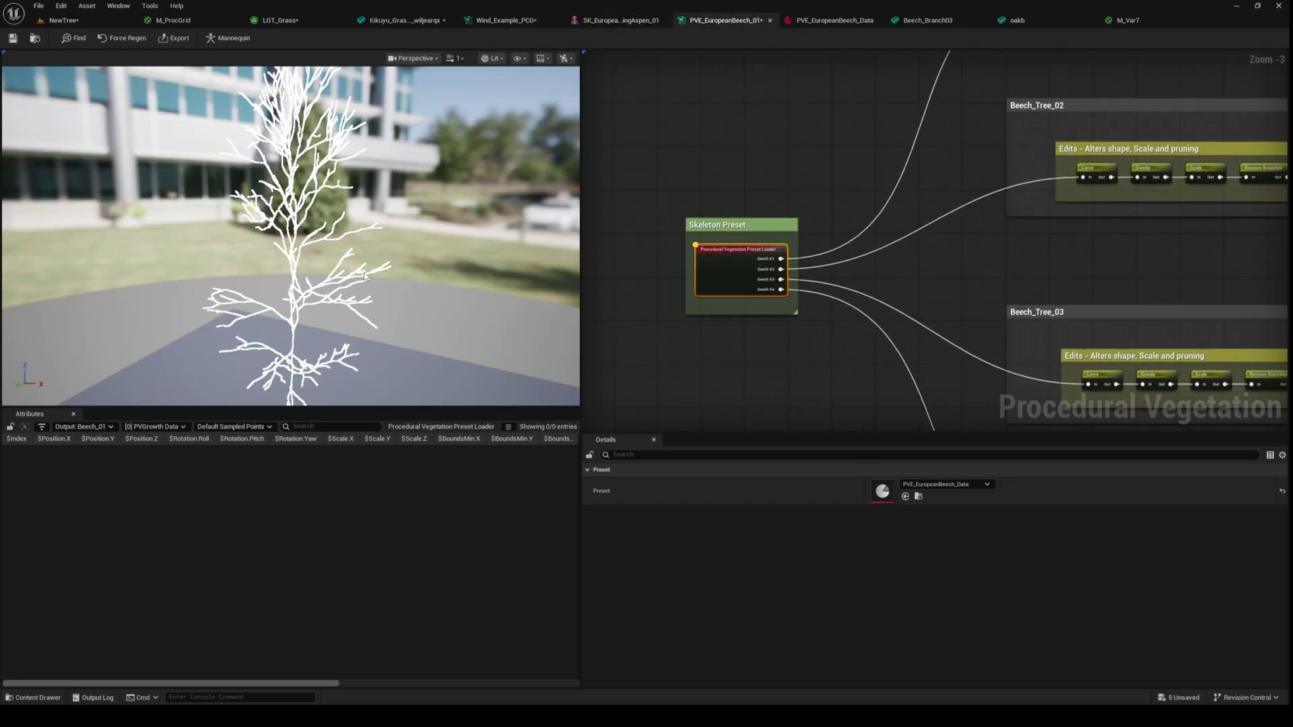
mouse_move(365, 277)
mouse_down()
mouse_move(303, 282)
mouse_move(344, 282)
mouse_up()
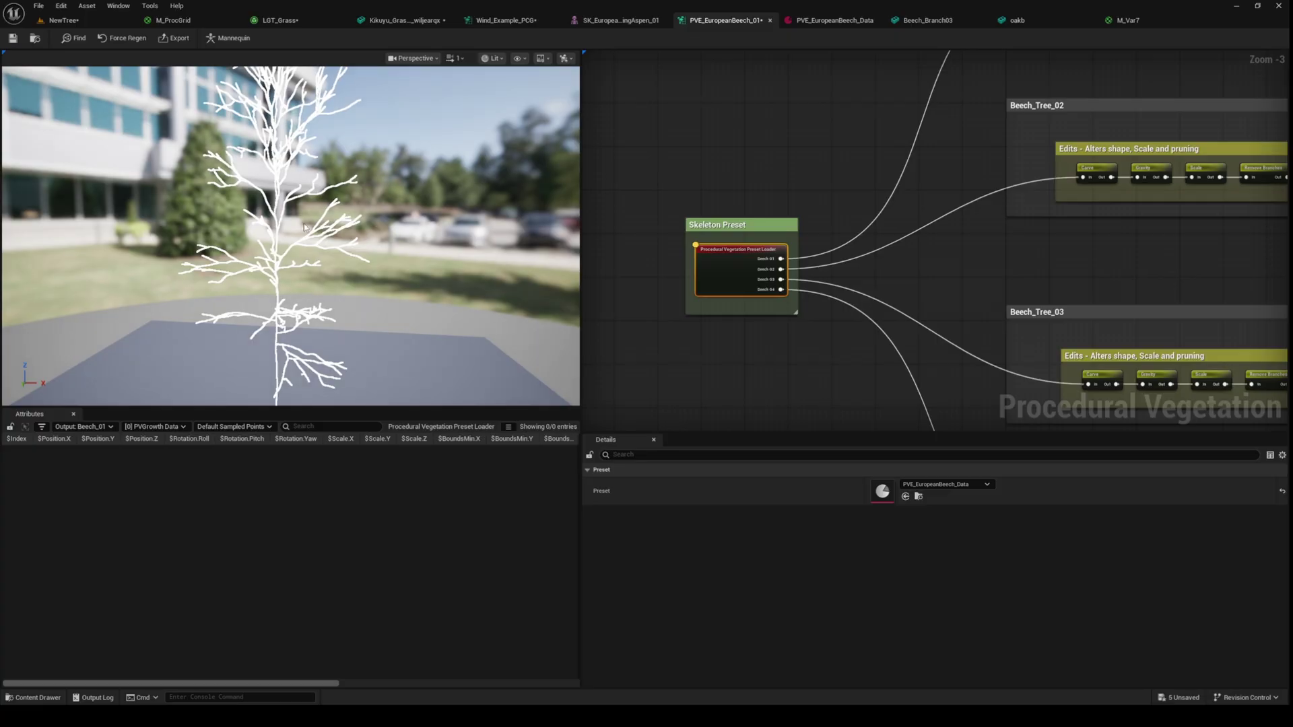
drag(372, 331, 384, 333)
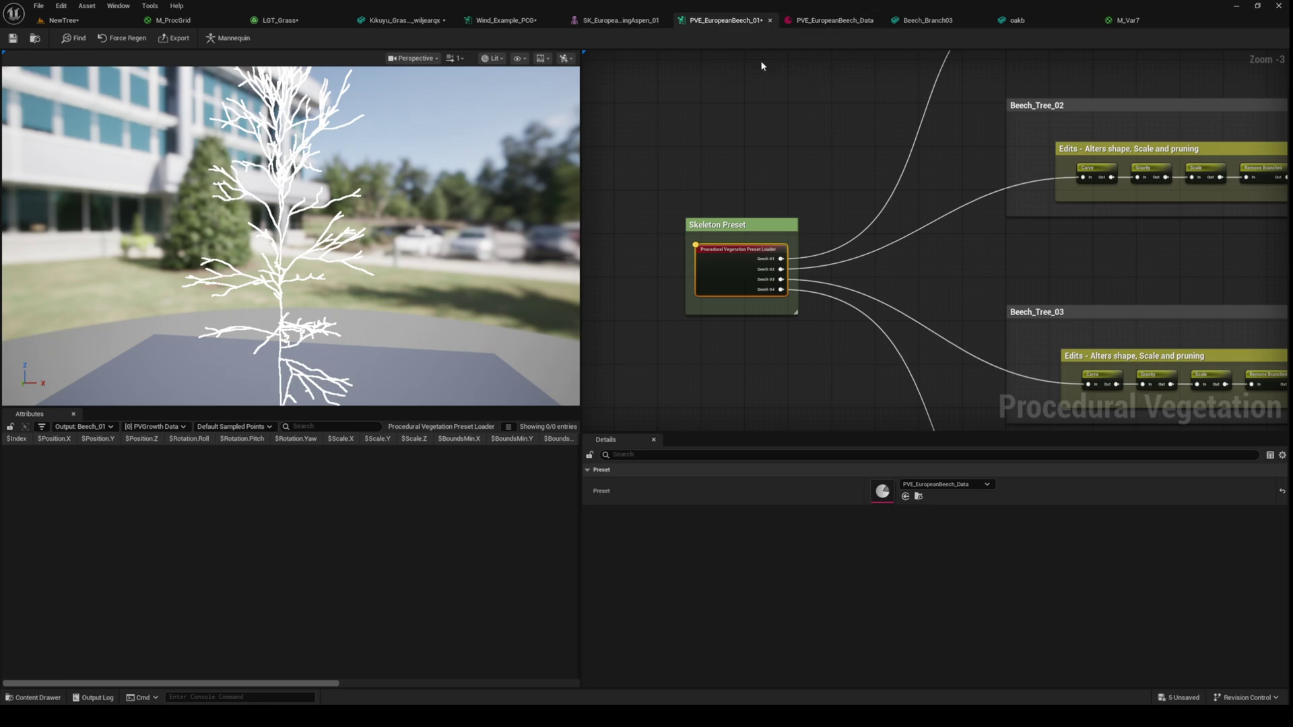
click(941, 487)
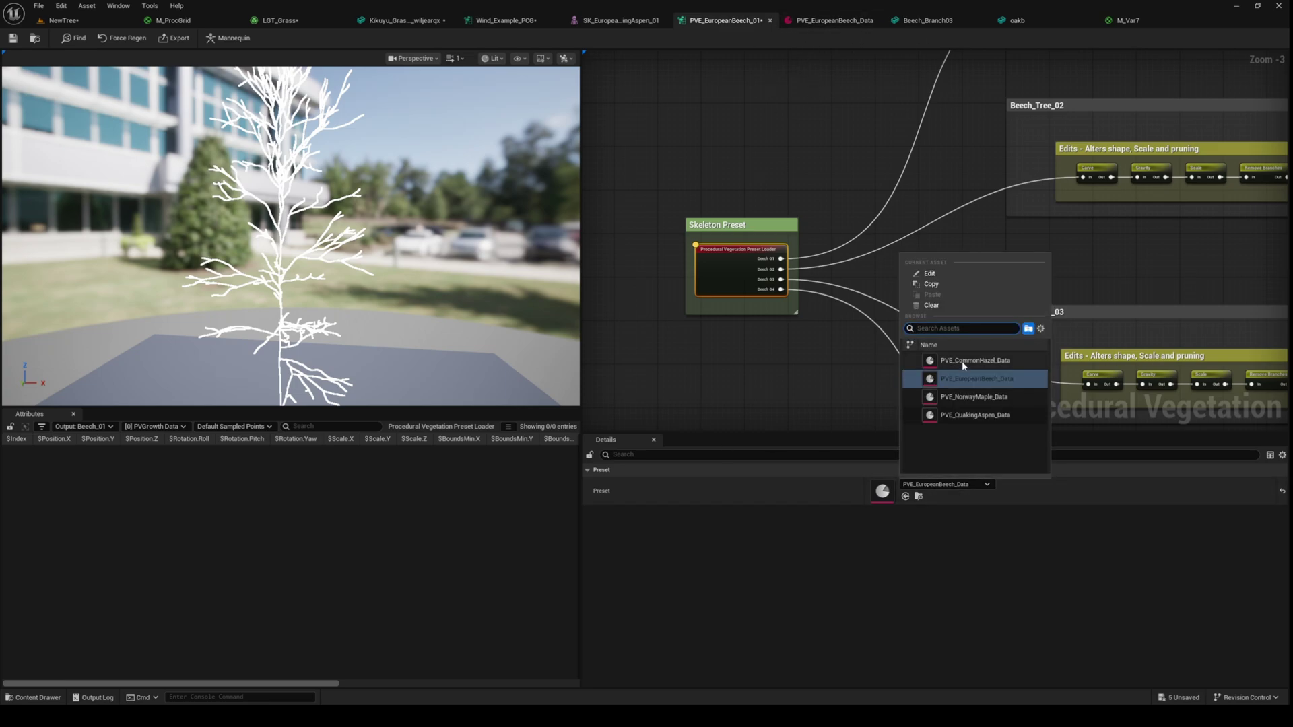
click(955, 491)
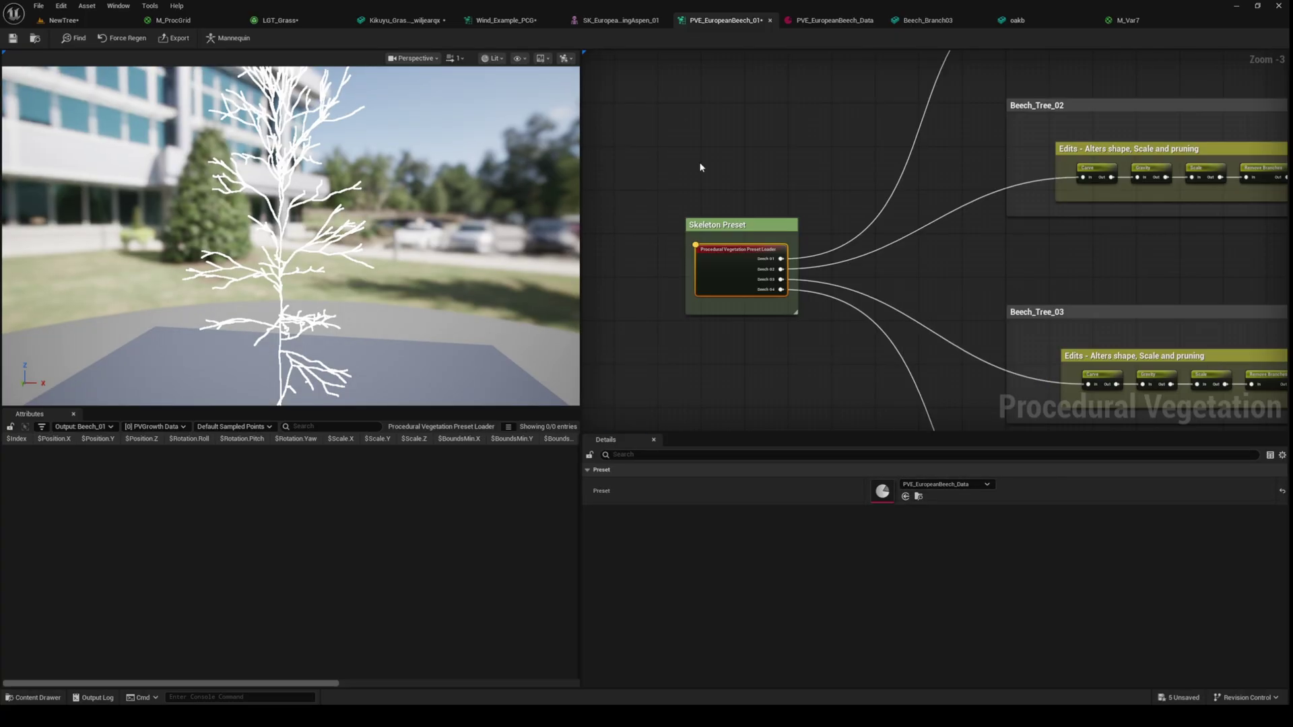
right_drag(773, 145, 757, 124)
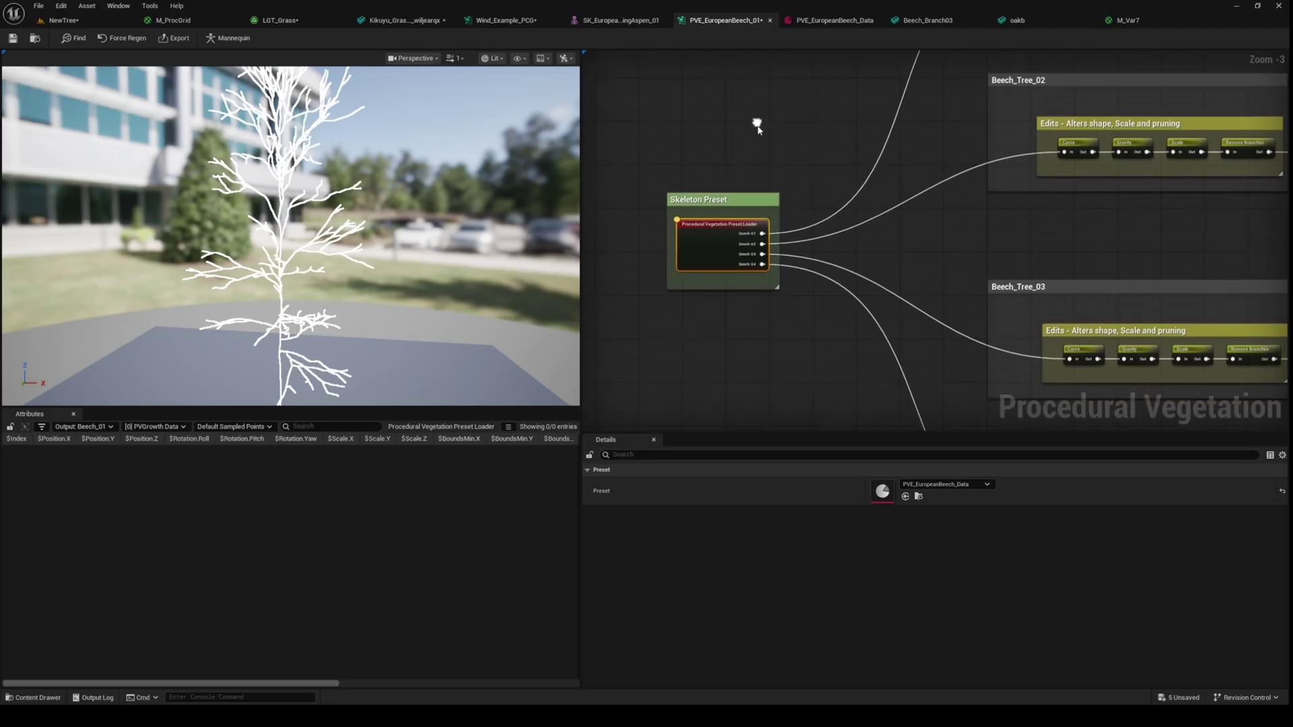
right_drag(825, 231, 870, 276)
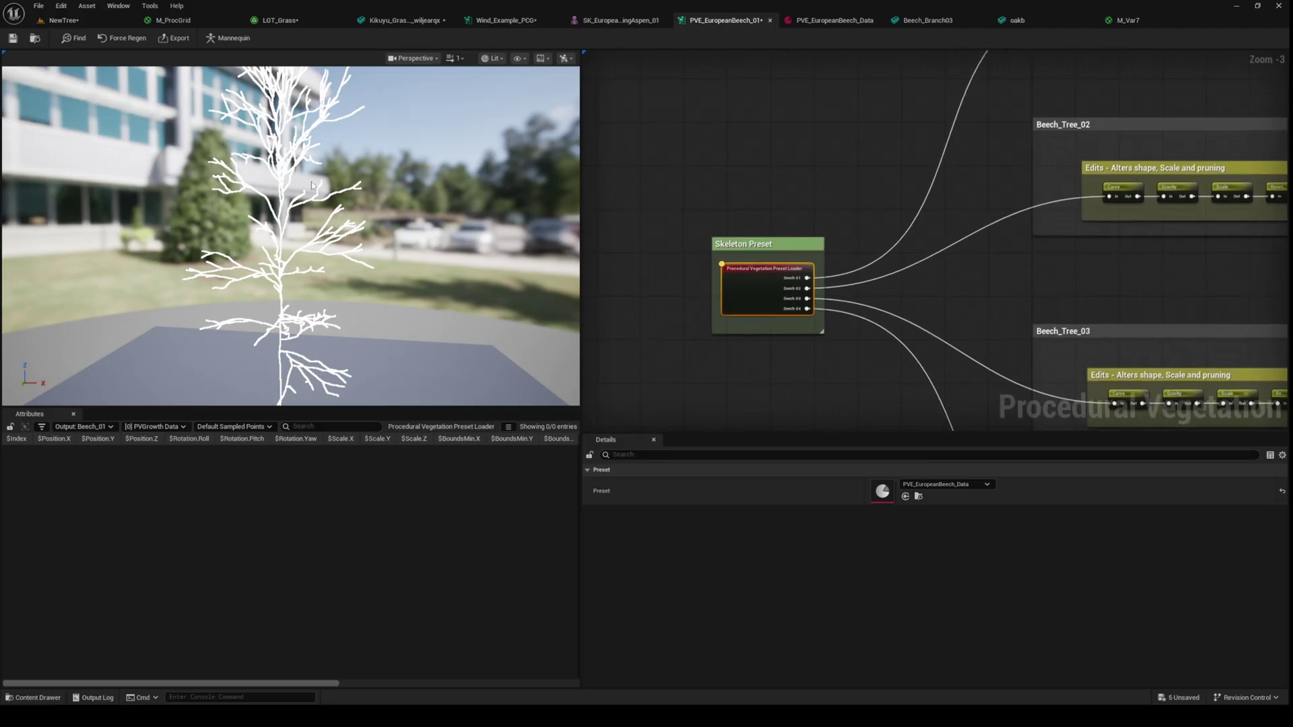
drag(312, 187, 242, 130)
mouse_move(313, 181)
mouse_down()
mouse_move(343, 202)
mouse_move(303, 202)
mouse_up()
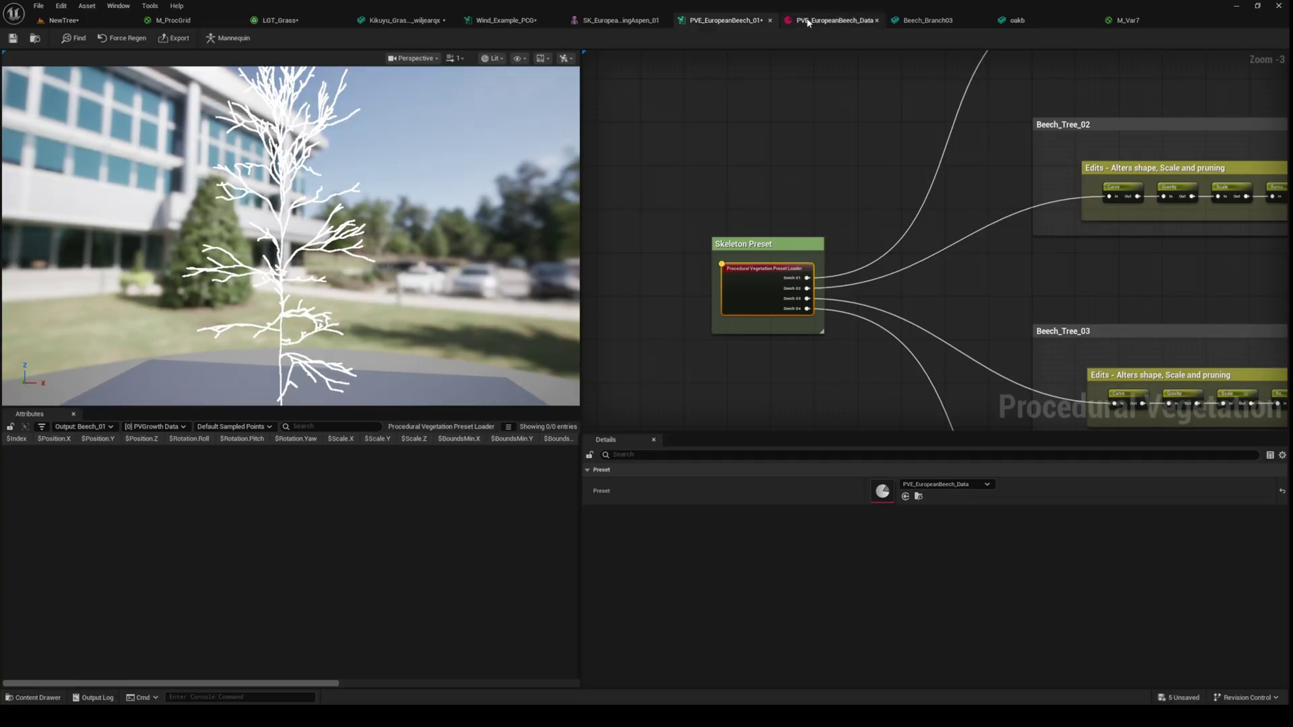
right_drag(812, 227, 908, 245)
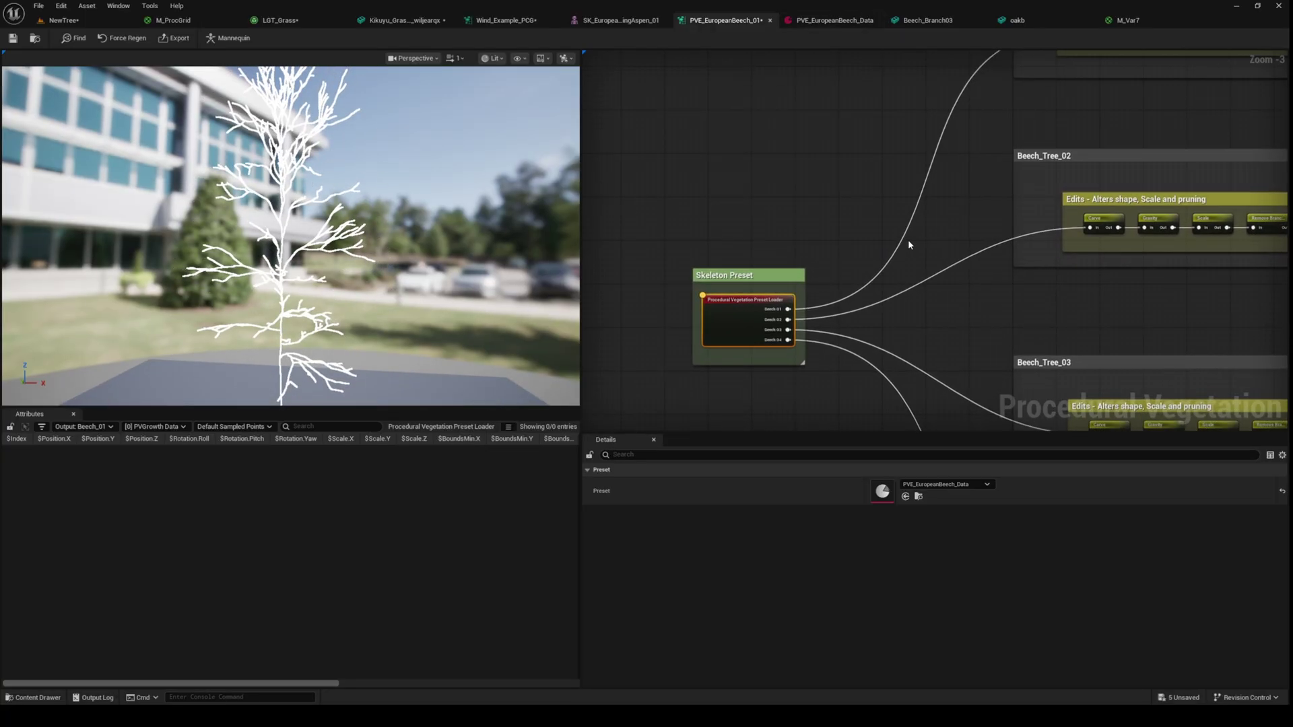
scroll(908, 239, down, 2)
scroll(905, 233, up, 5)
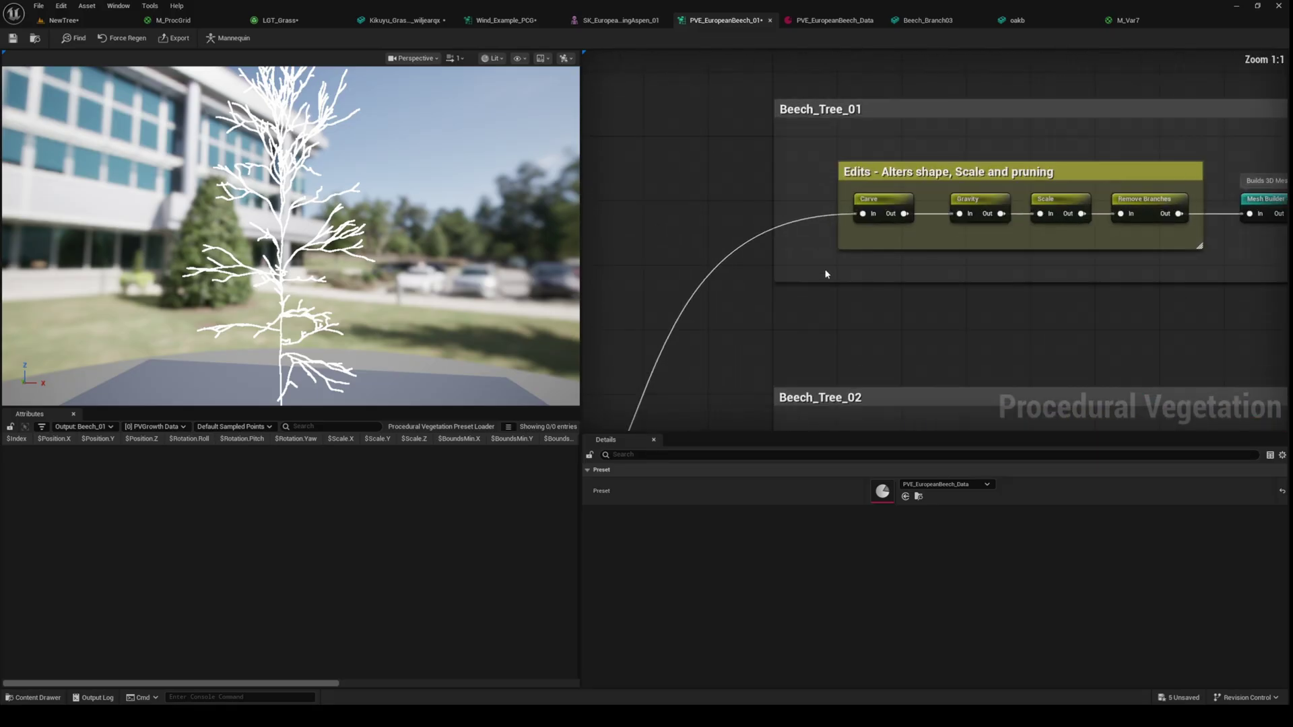
- Frame Beech_Tree_01, drag its Carve amount higher, then reset Carve to 0
right_drag(826, 273, 885, 258)
scroll(924, 173, down, 4)
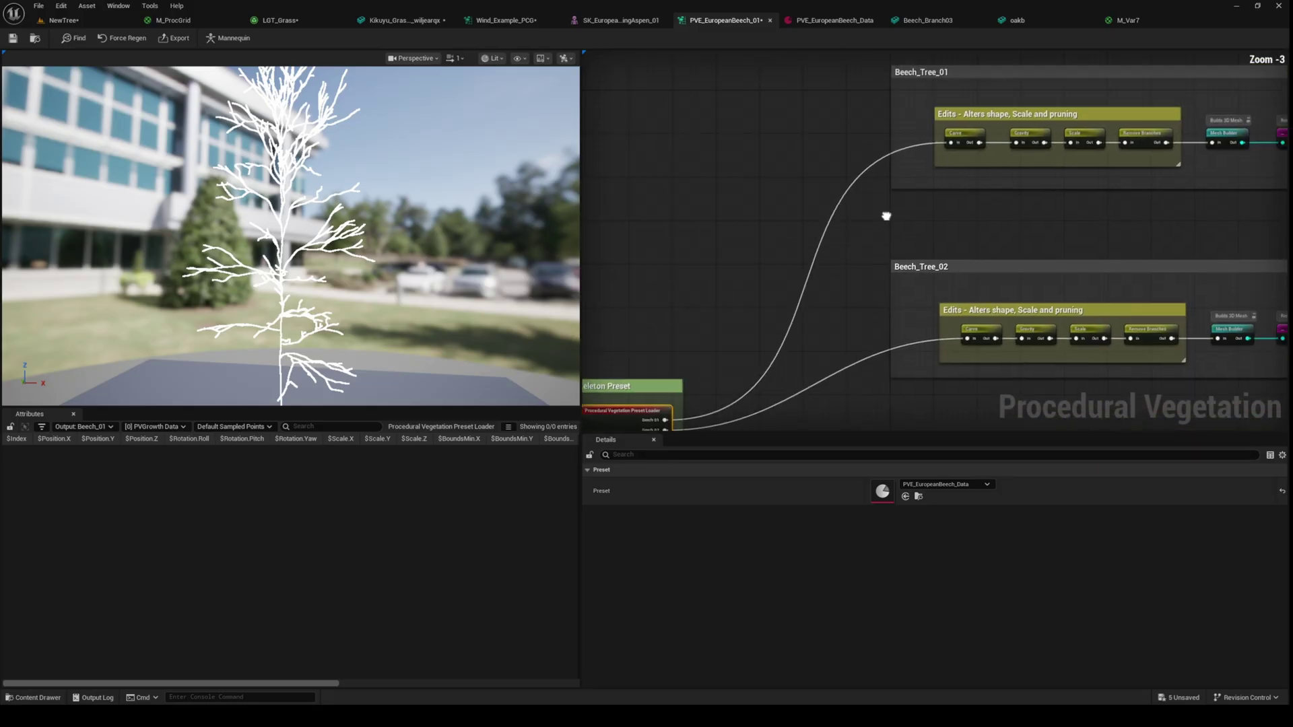
scroll(910, 216, up, 1)
mouse_move(910, 217)
right_down()
mouse_move(860, 255)
mouse_move(892, 281)
right_up()
click(812, 236)
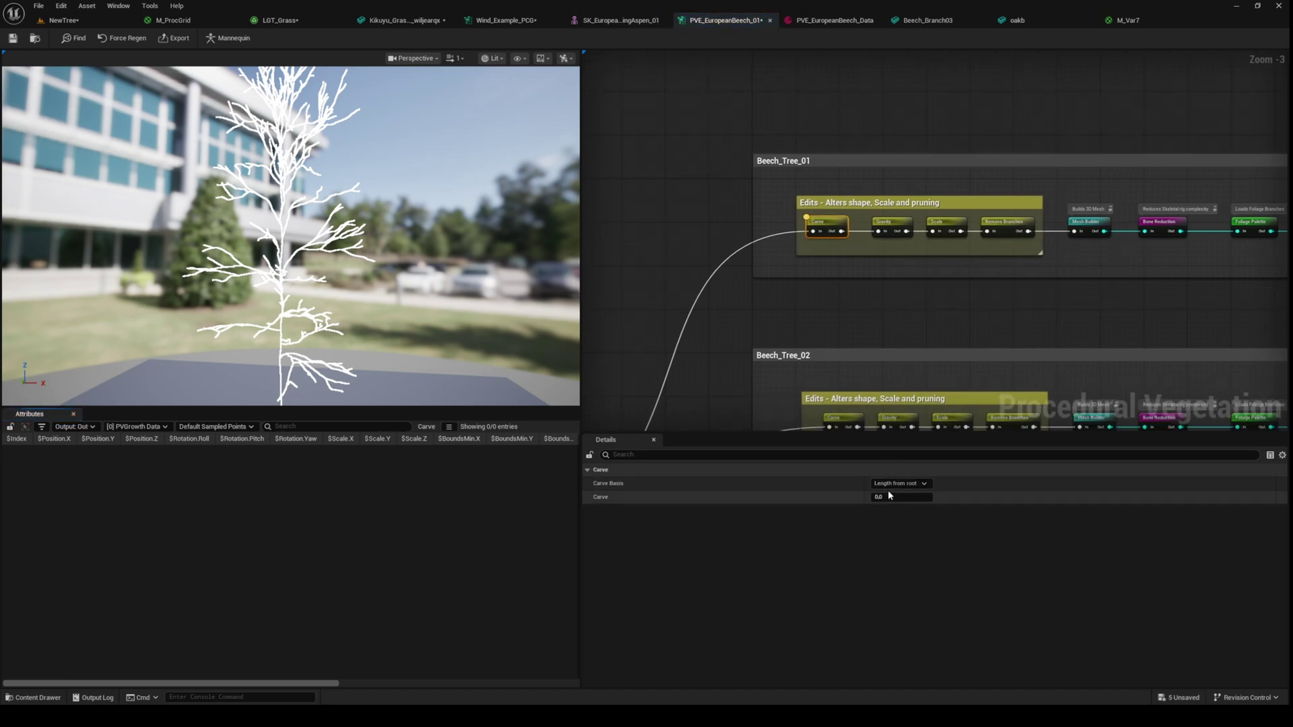
drag(889, 496, 920, 496)
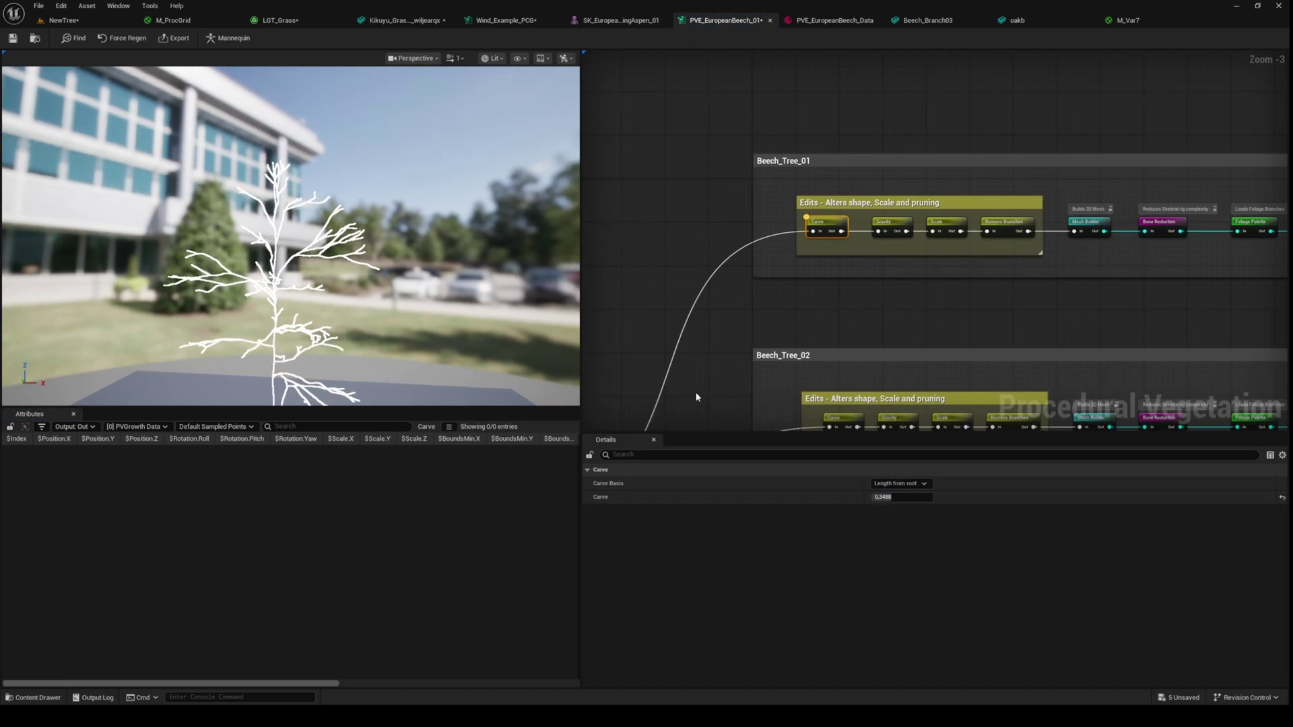
click(903, 497)
text(0)
key(Return)
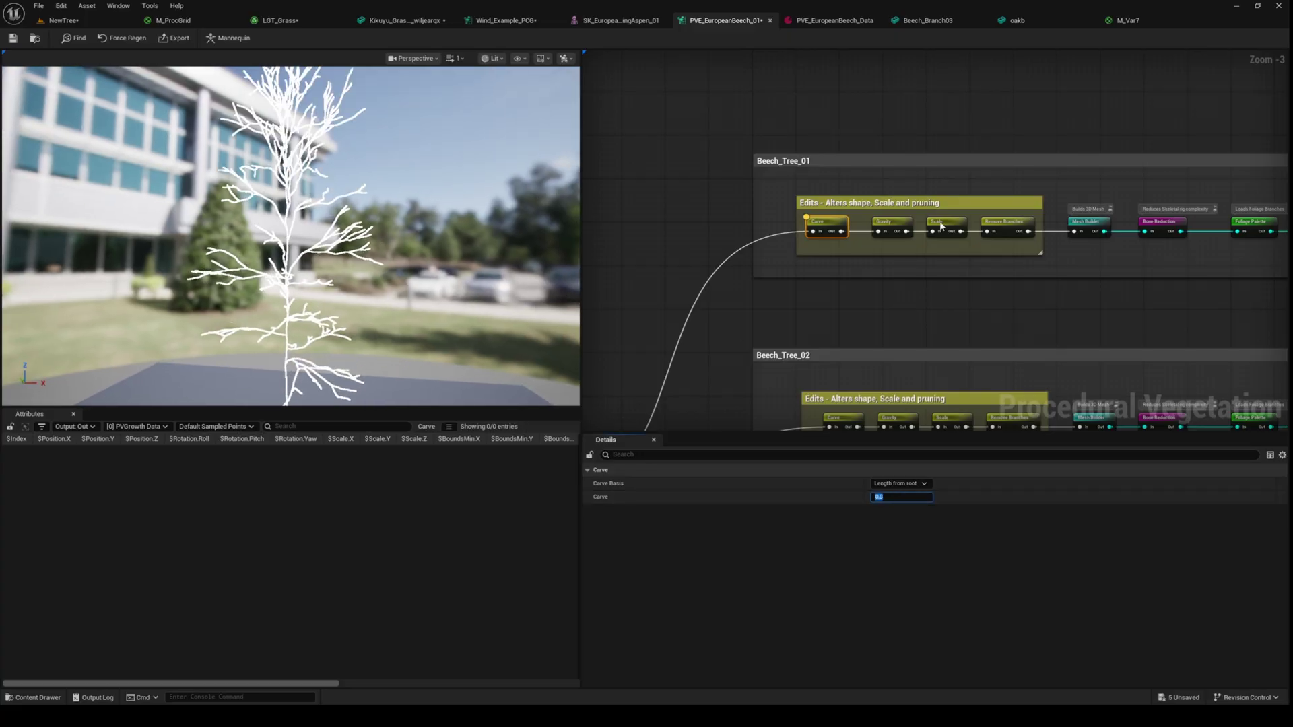
- Select Beech_Tree_01's Gravity edit and try stronger and weaker gravity strengths
click(889, 225)
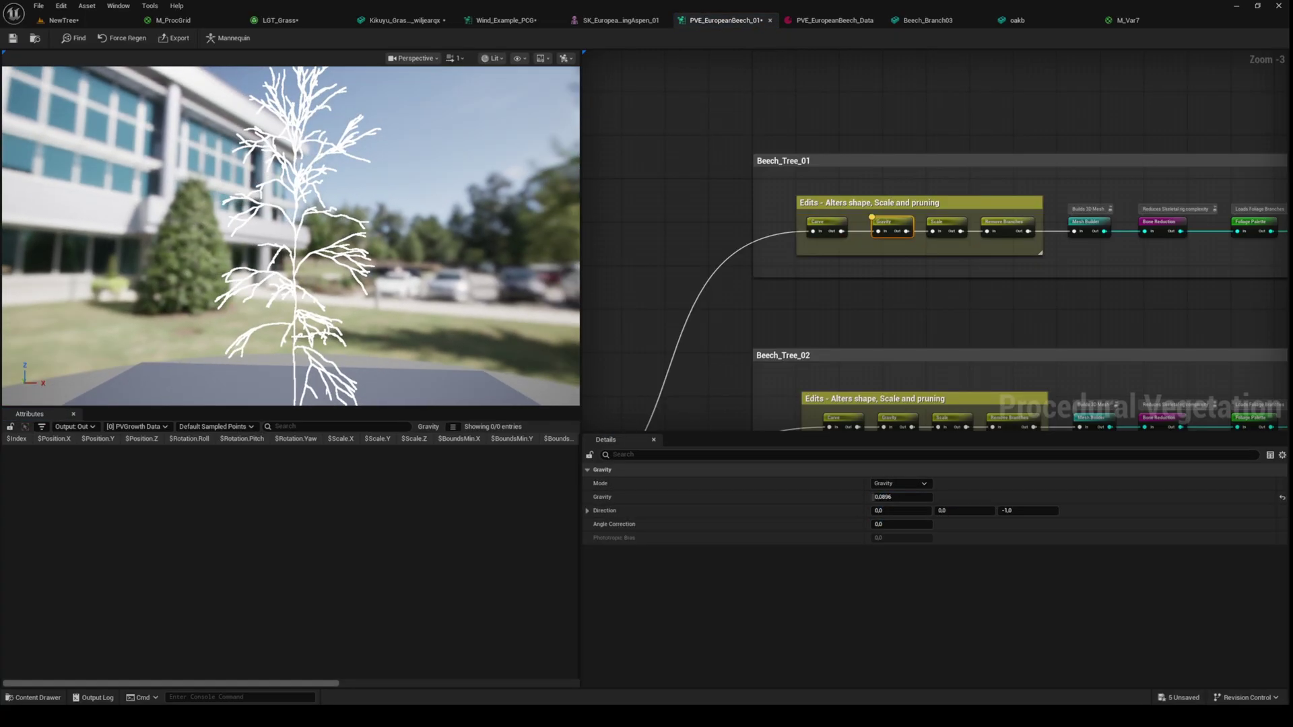
click(902, 497)
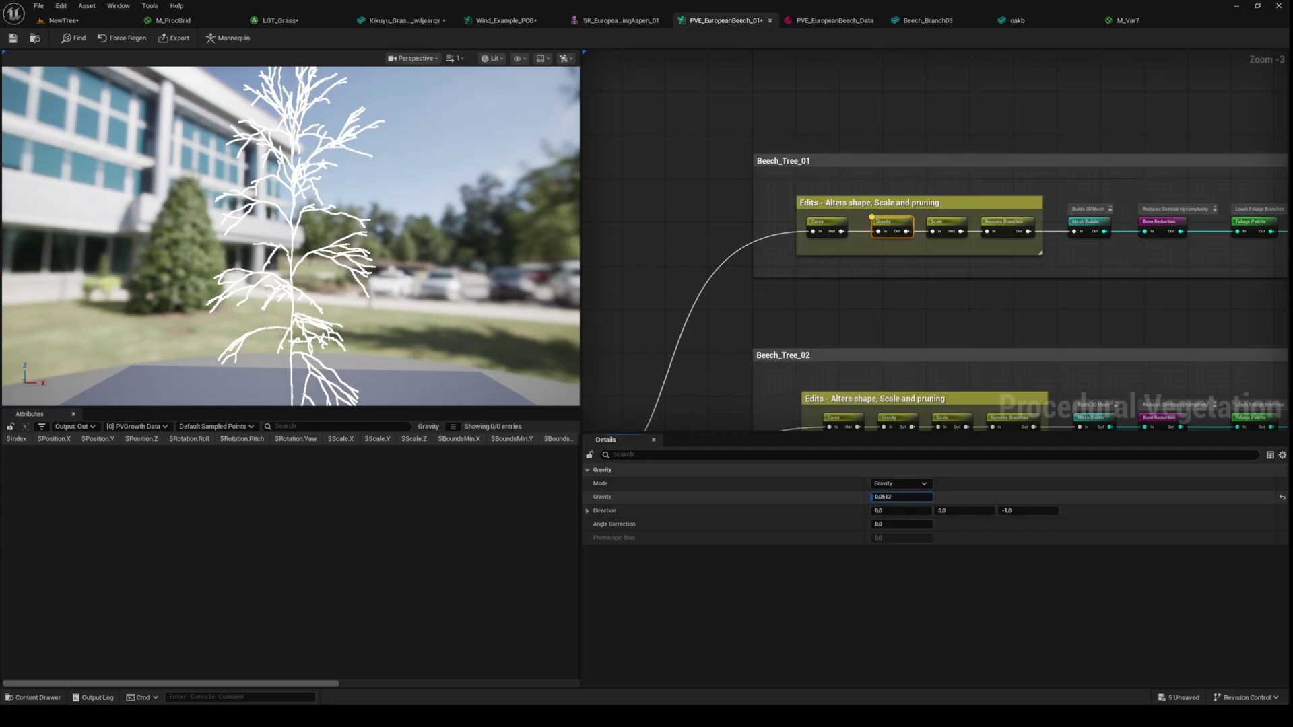
drag(908, 496, 918, 496)
click(907, 496)
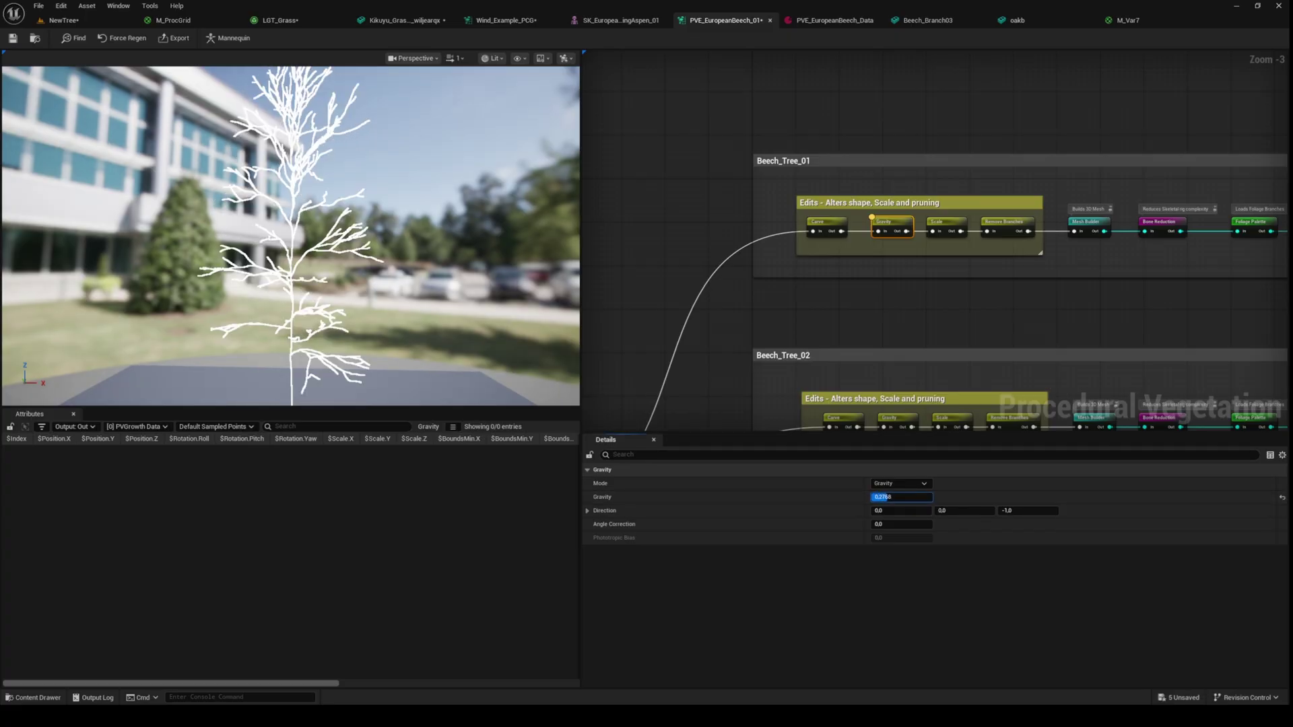
key(Return)
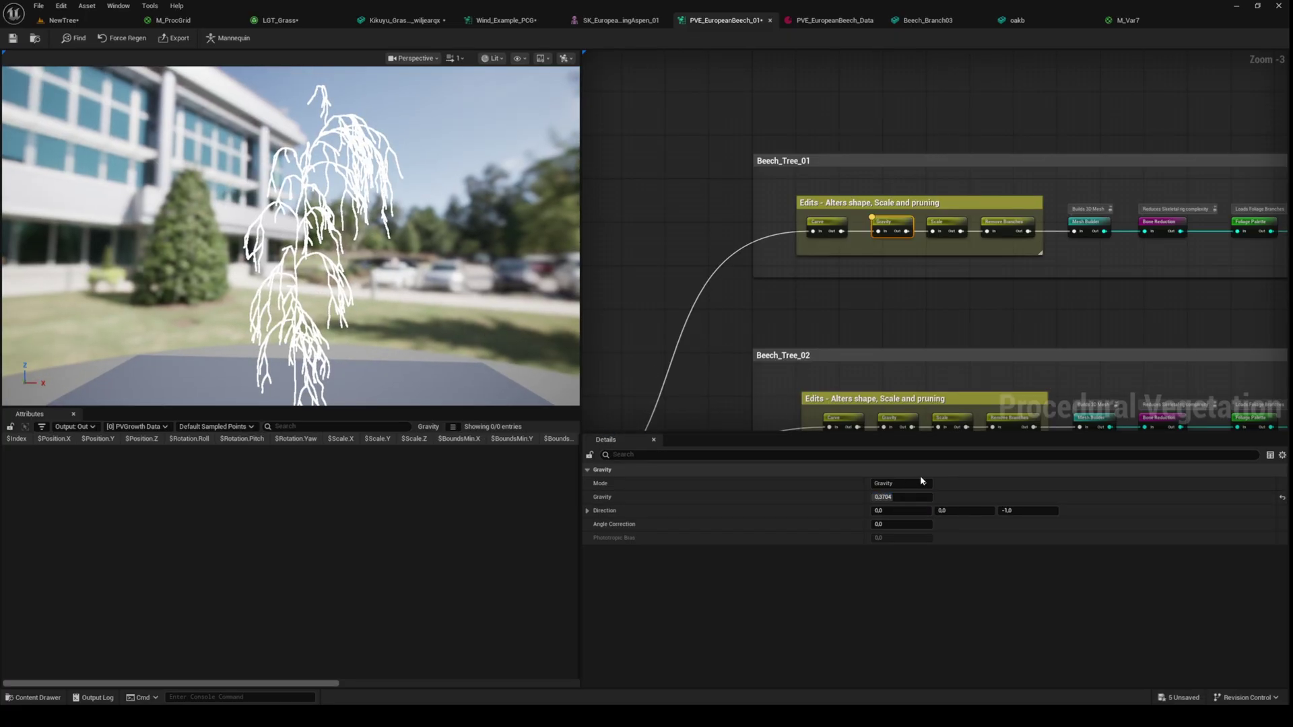
drag(889, 498, 878, 497)
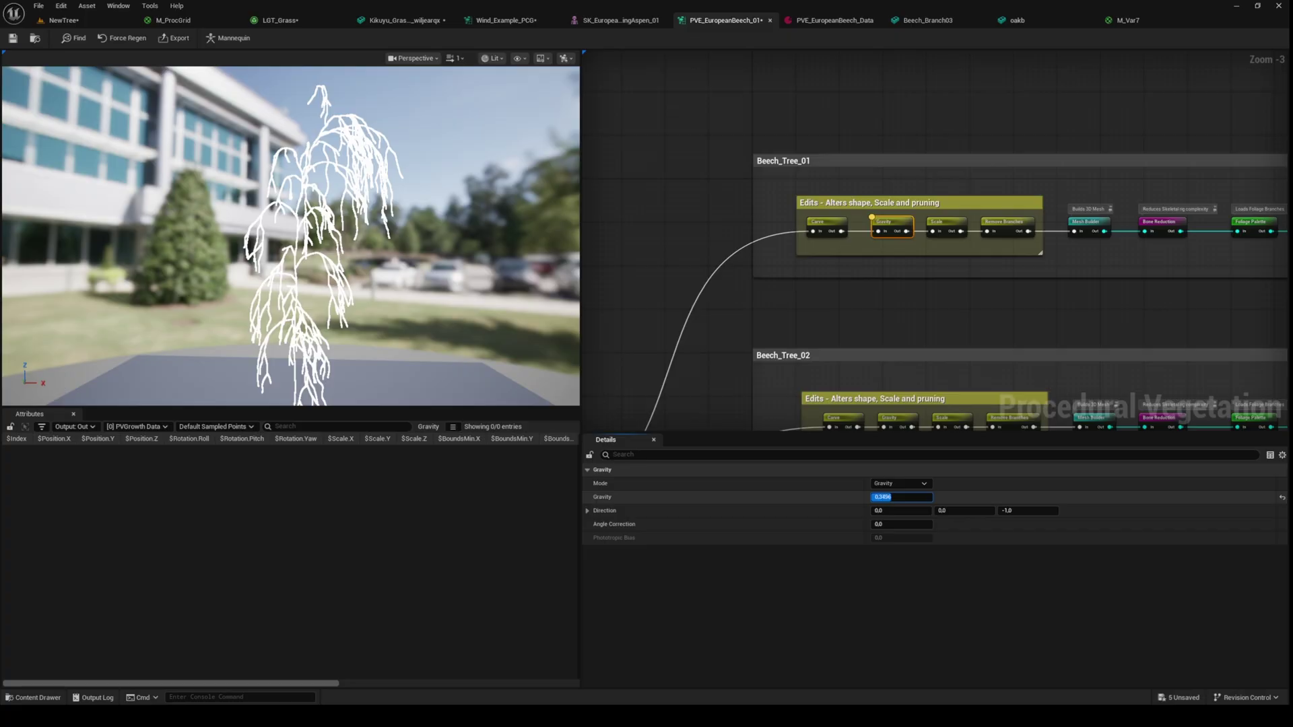
- Set gravity direction Z to 1.0, try X at 1.0 then 0, and reset gravity to 0
click(1016, 511)
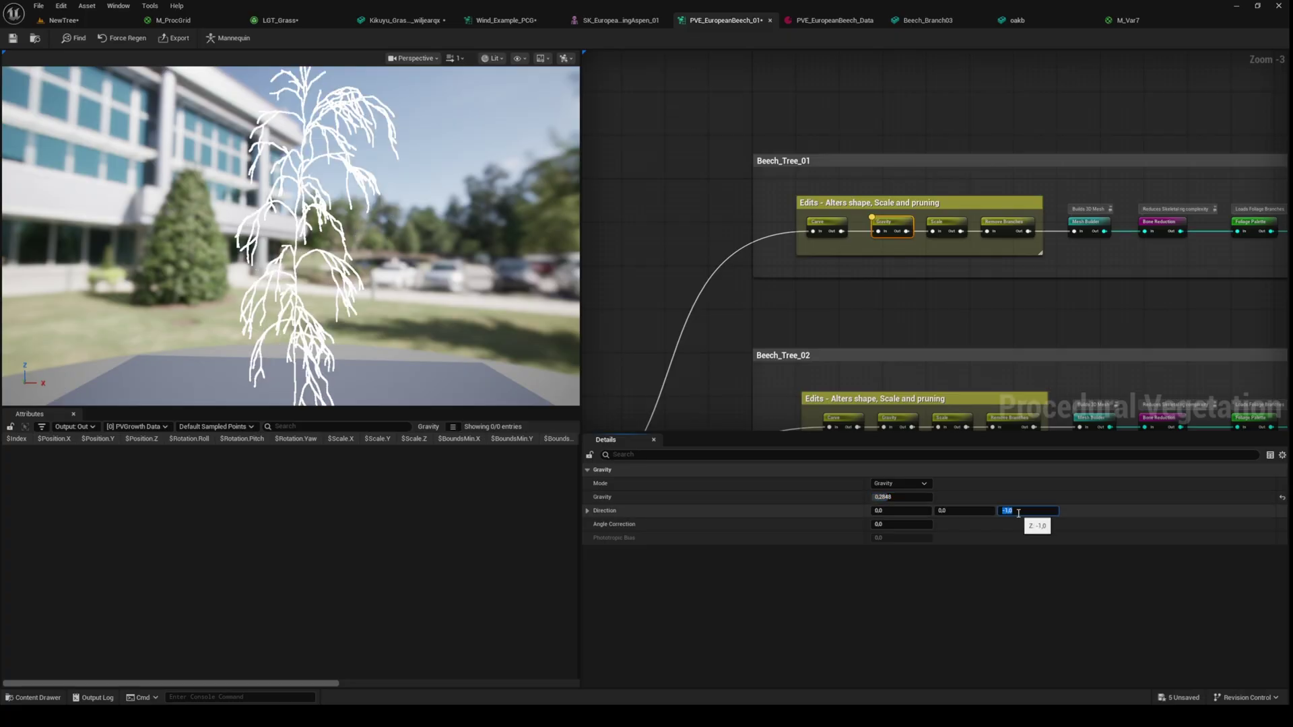
text(1)
key(Return)
drag(567, 334, 495, 323)
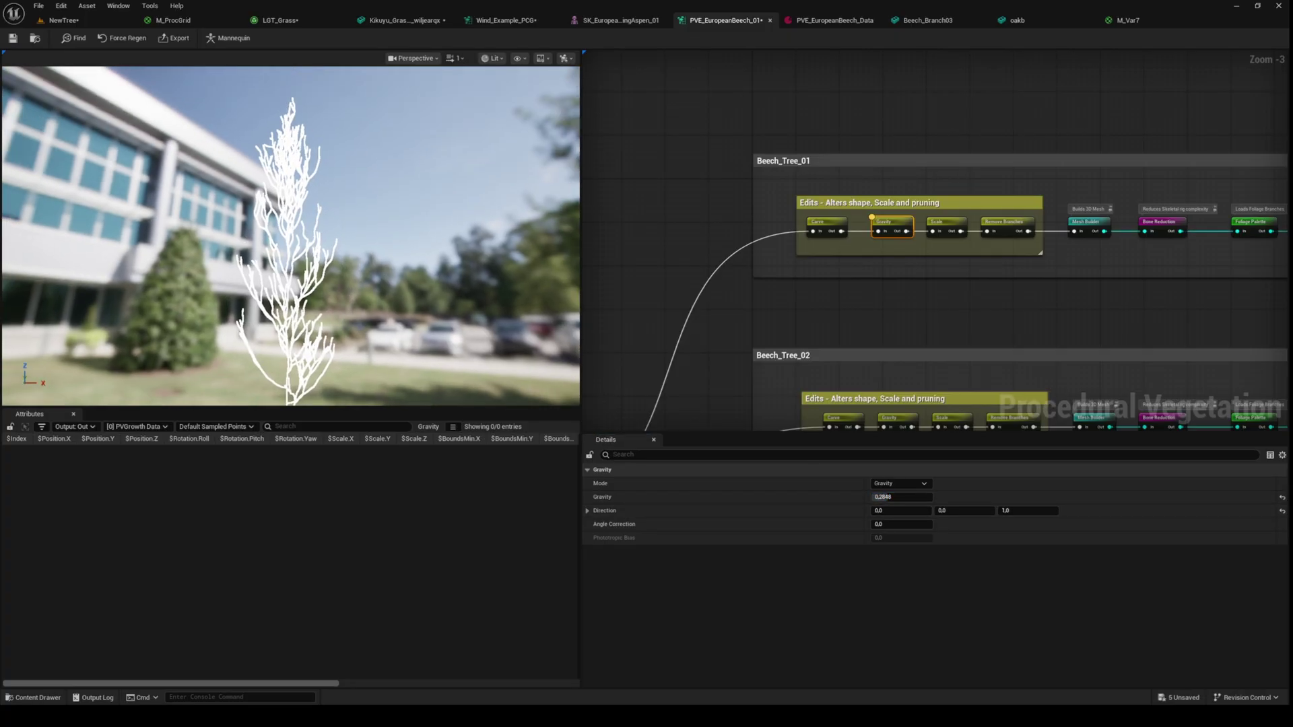
click(897, 510)
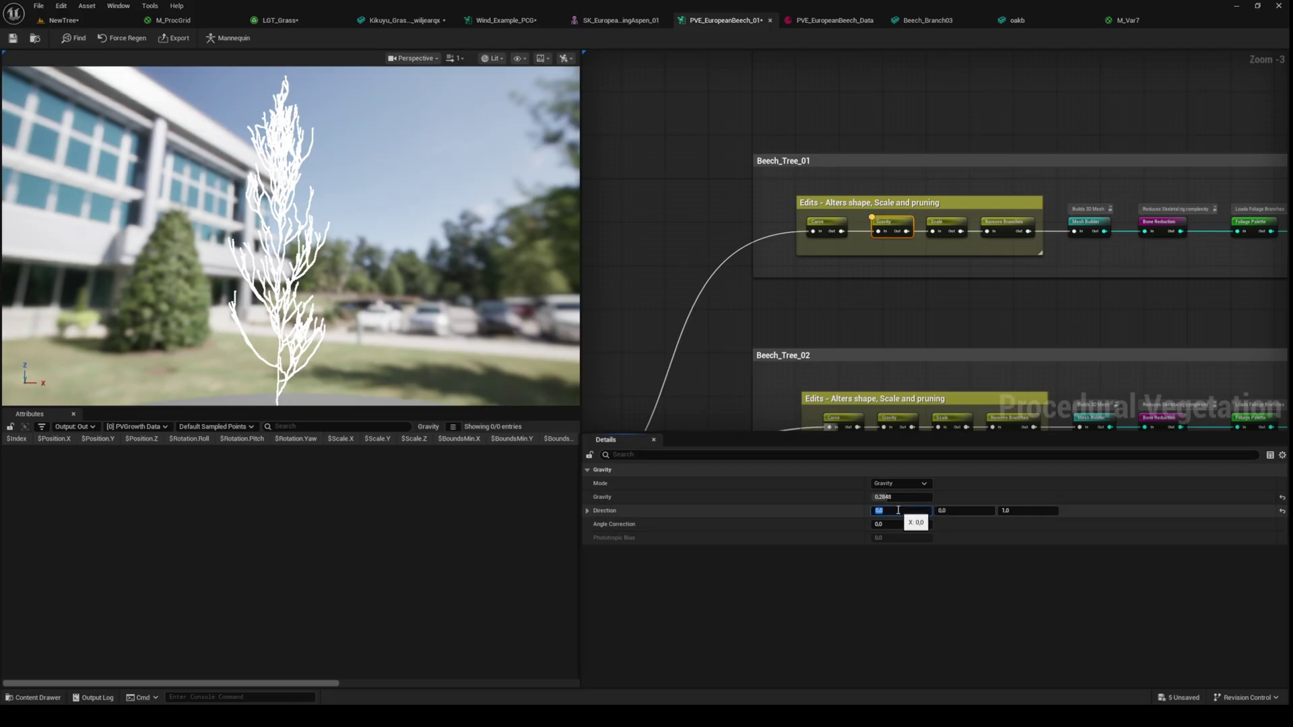
text(1)
key(Return)
drag(565, 231, 573, 188)
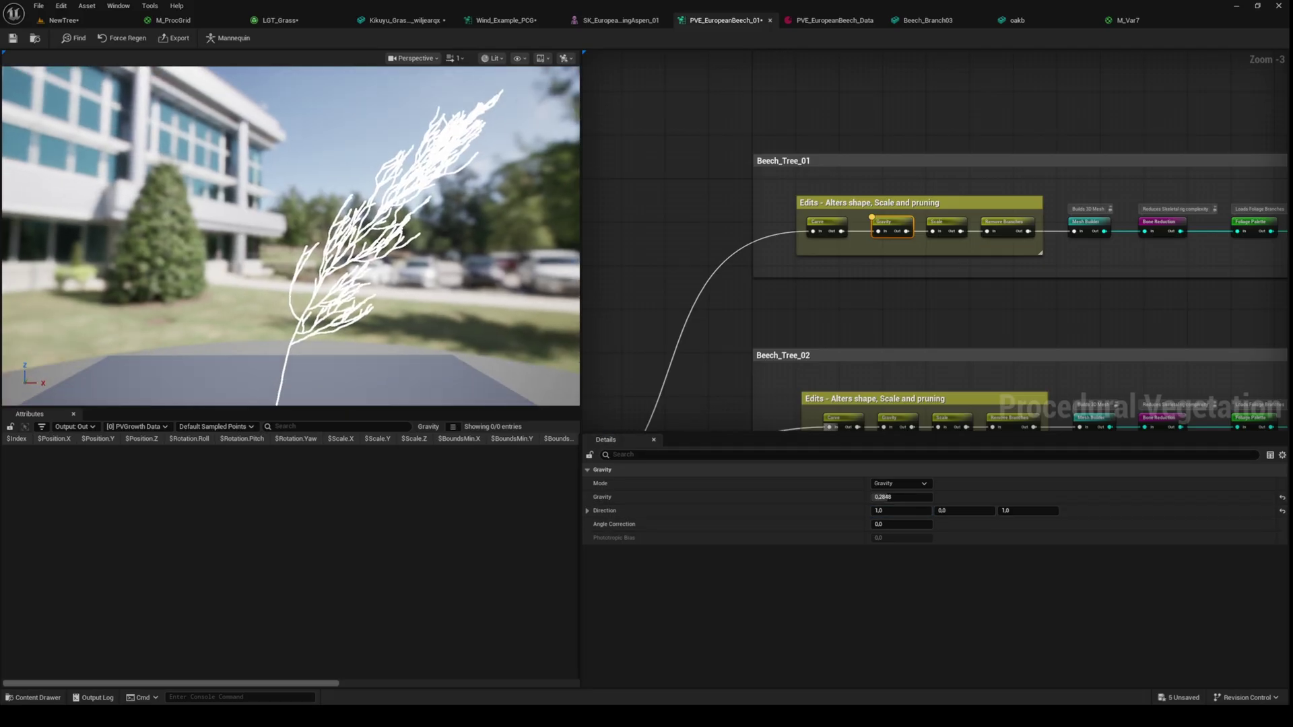
click(897, 510)
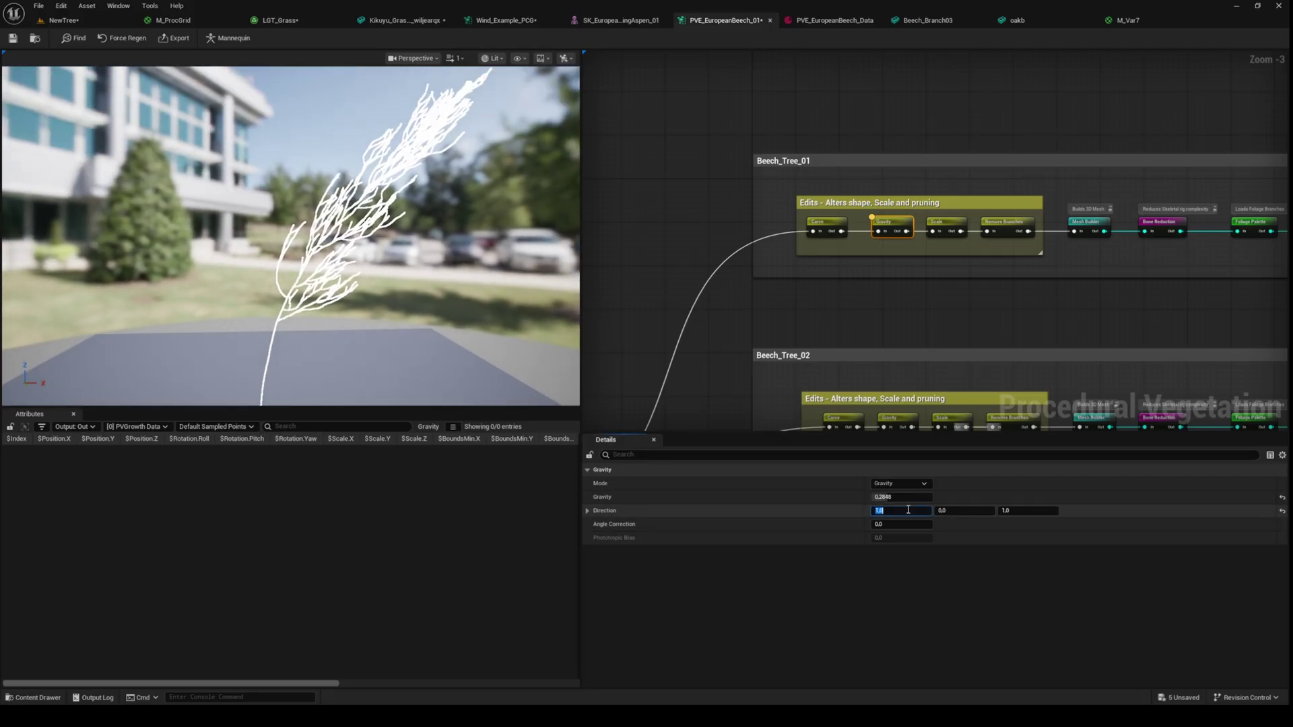
text(0)
key(Return)
drag(902, 497, 954, 514)
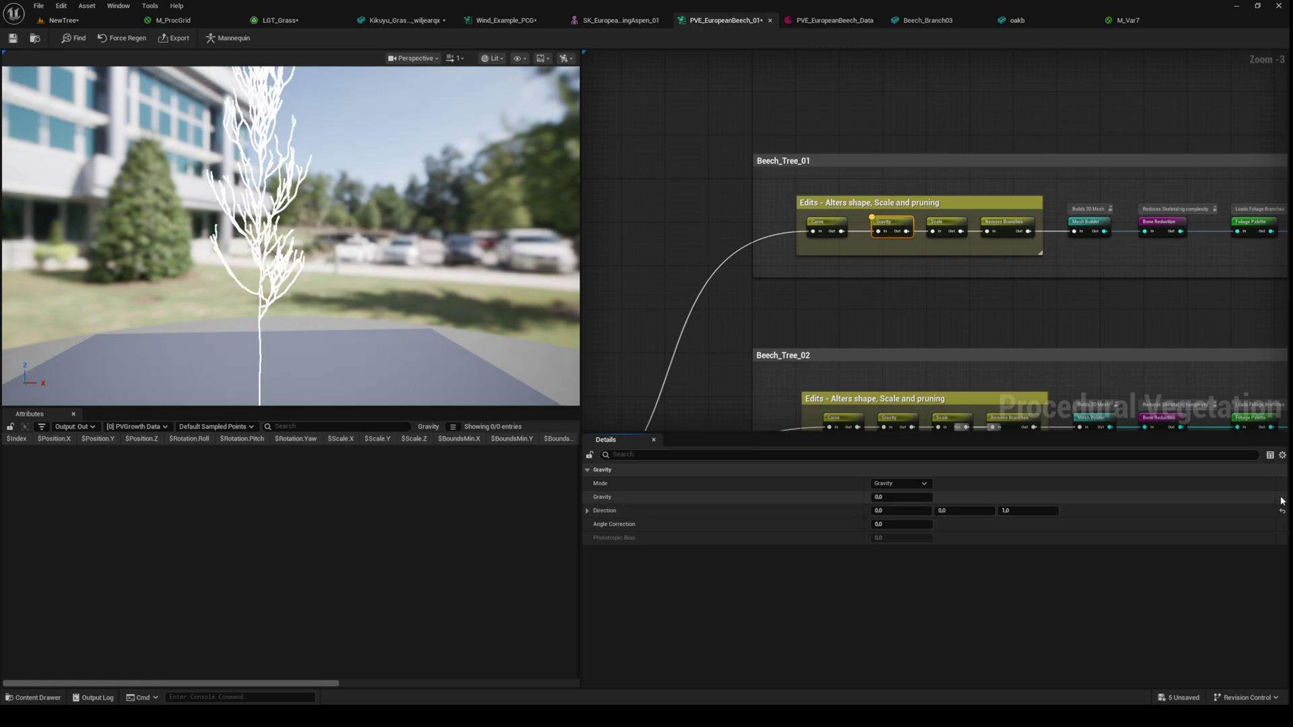
click(945, 223)
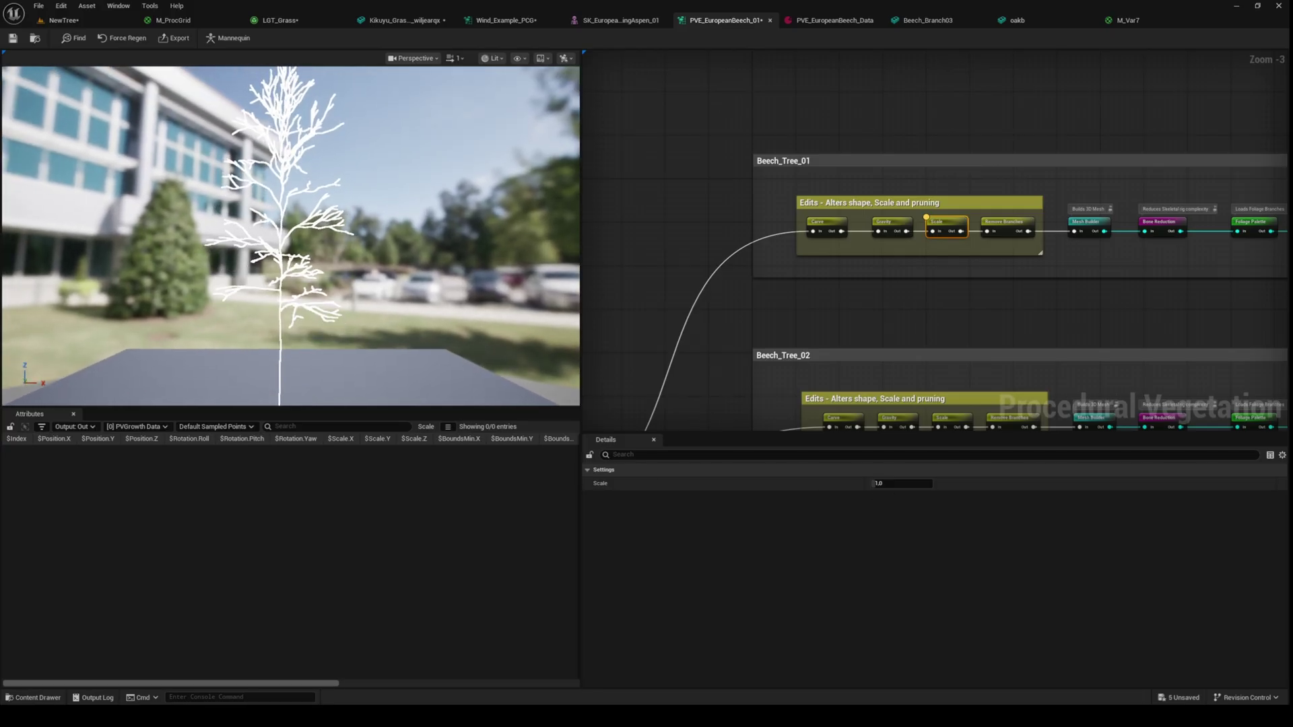
- On the Remove Branches edit, keep Age as the basis and lower the threshold
click(1007, 221)
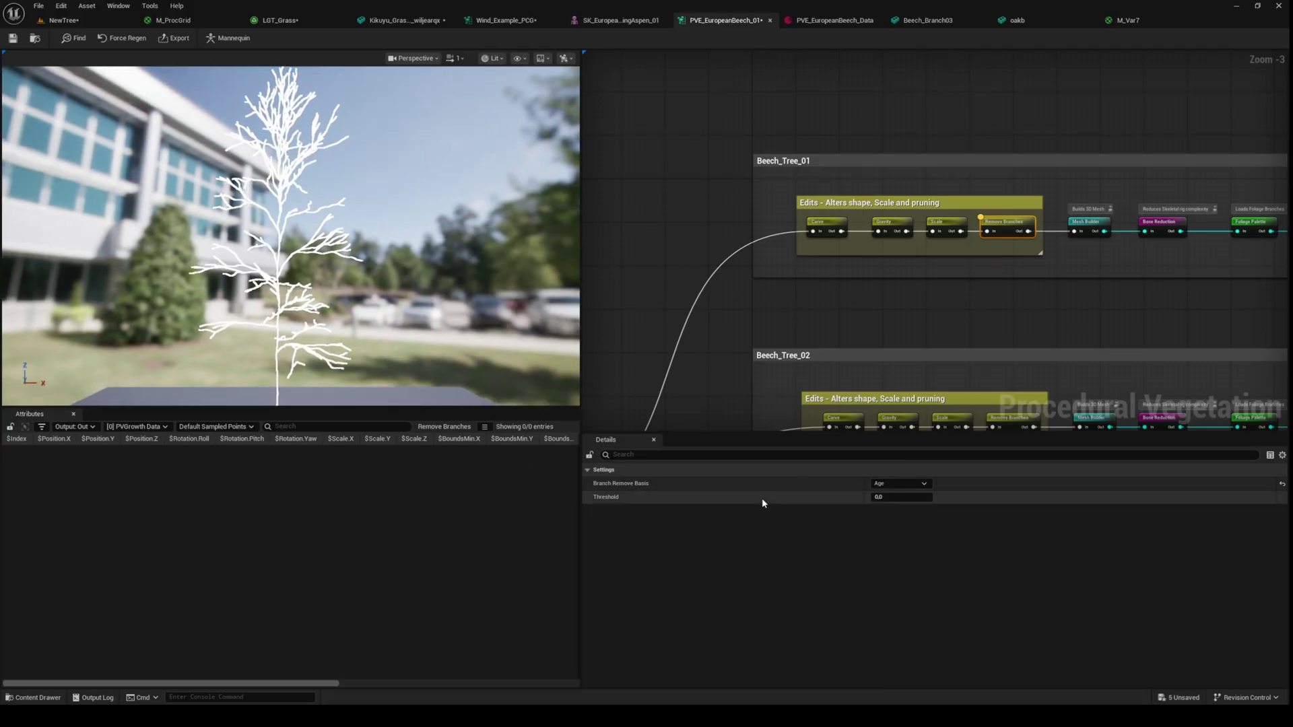
click(927, 485)
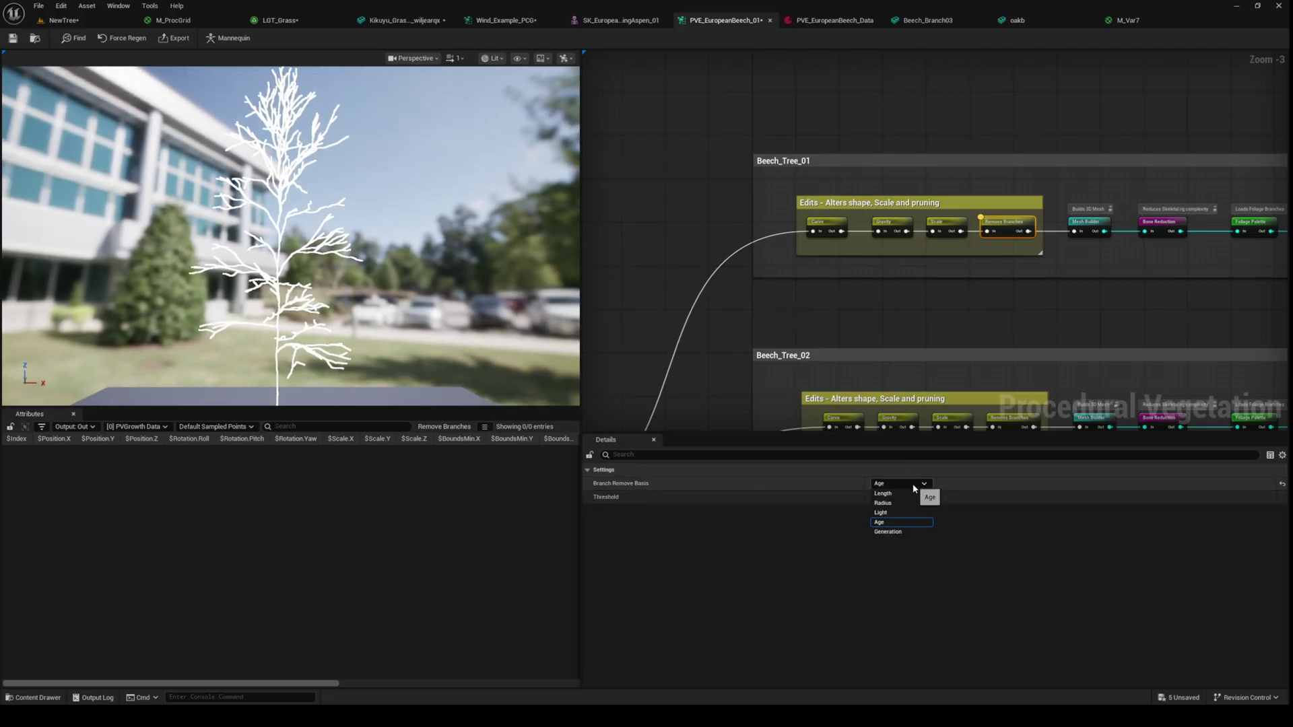
click(887, 521)
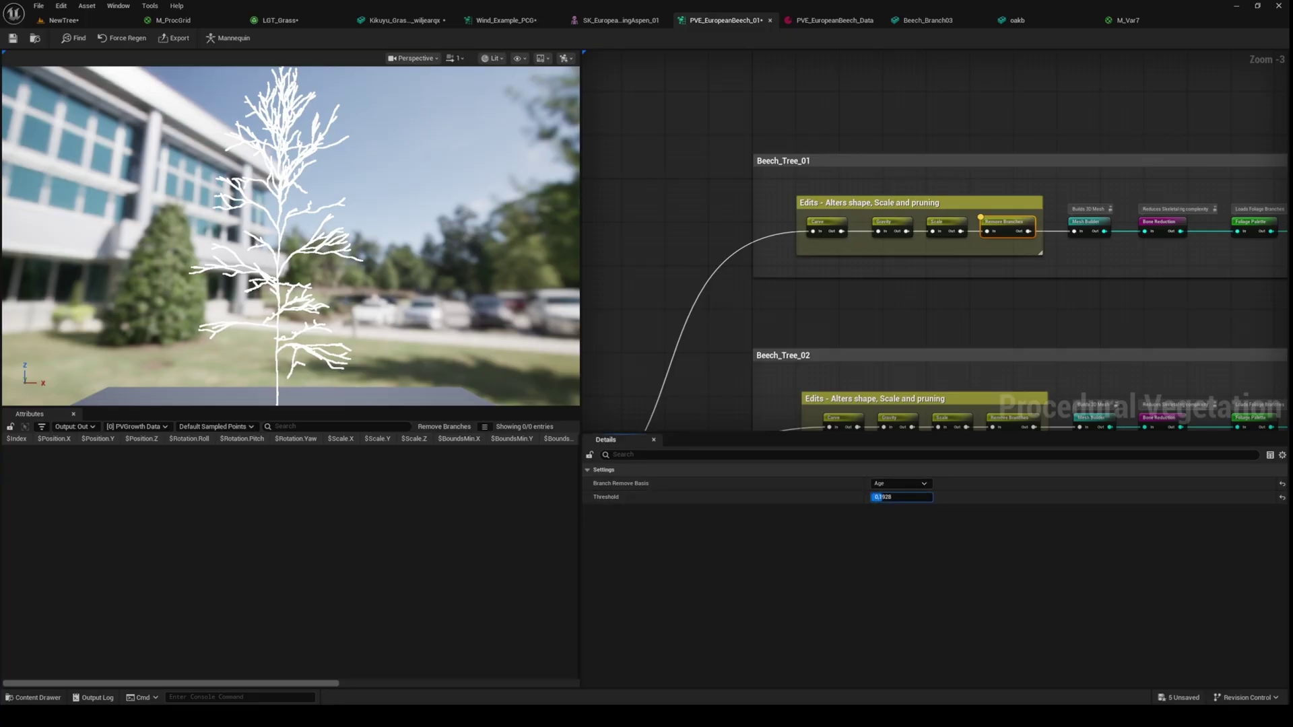
click(894, 498)
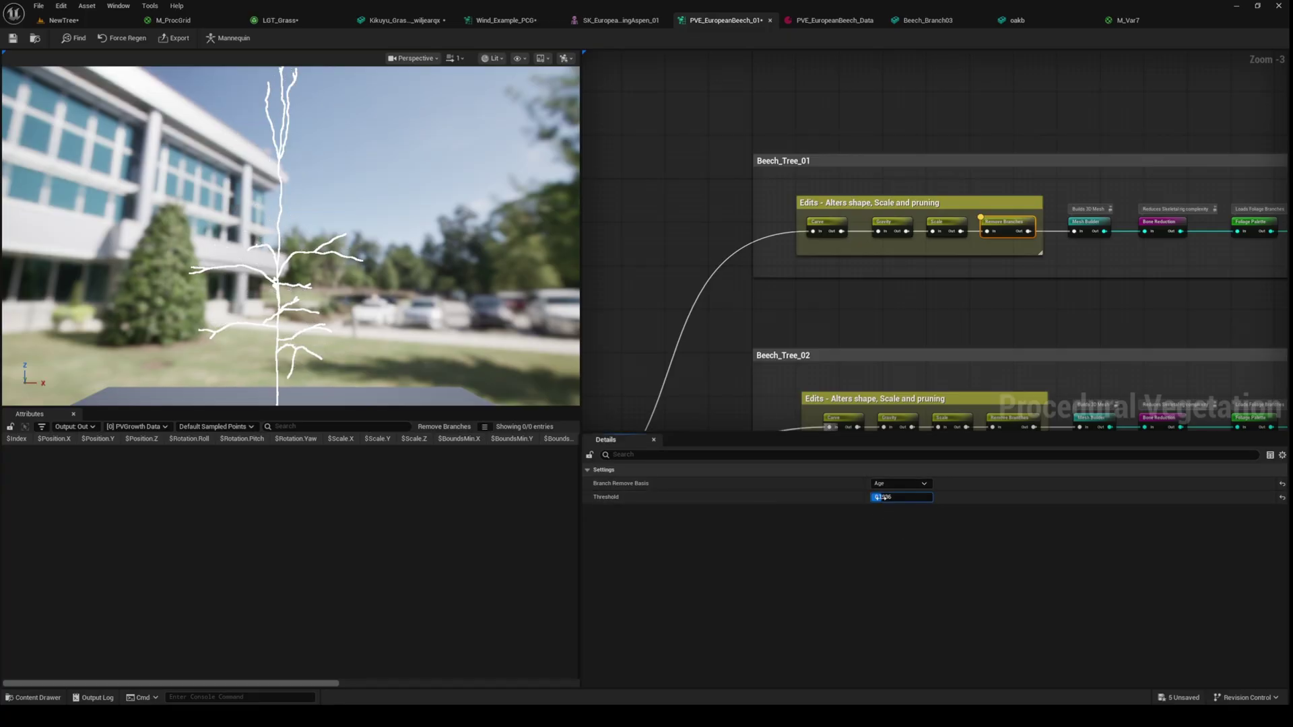
text(0.1936)
key(Return)
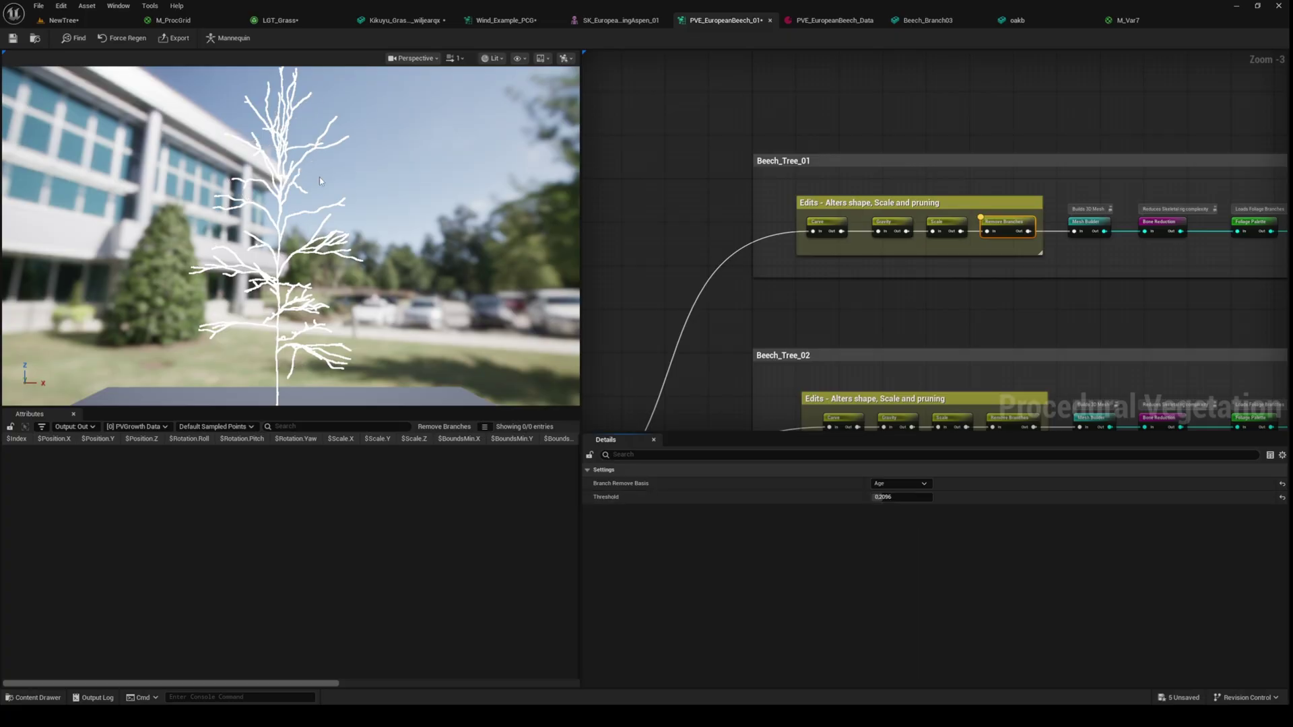
- Try Length and Radius as the removal basis, ending on Age with Threshold 0
click(891, 484)
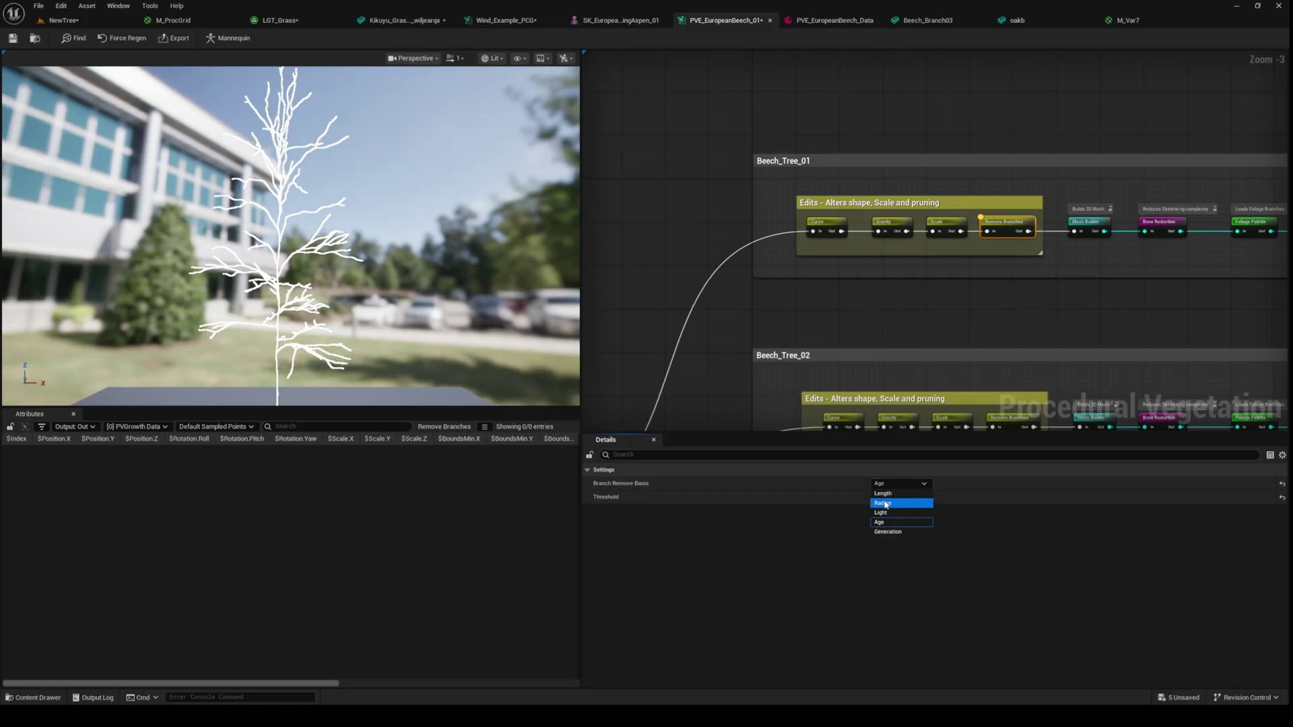
click(884, 493)
click(892, 484)
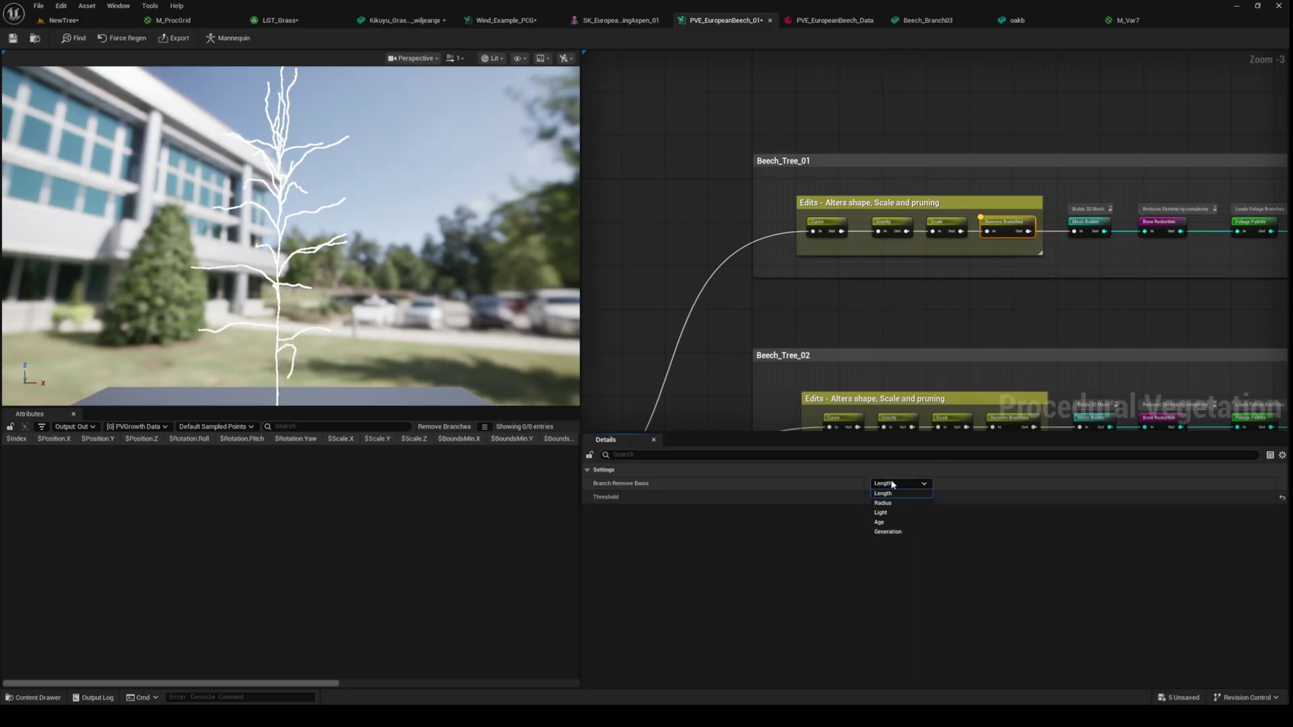
click(882, 503)
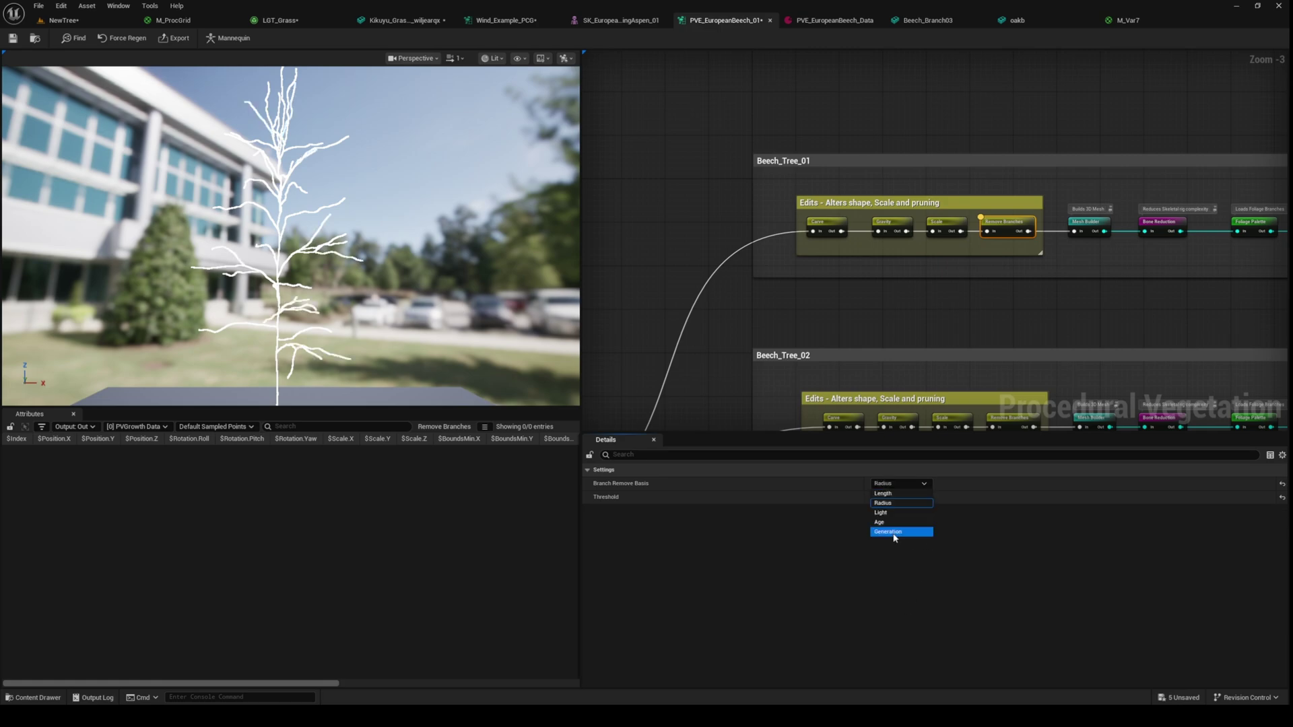
text(0)
key(Return)
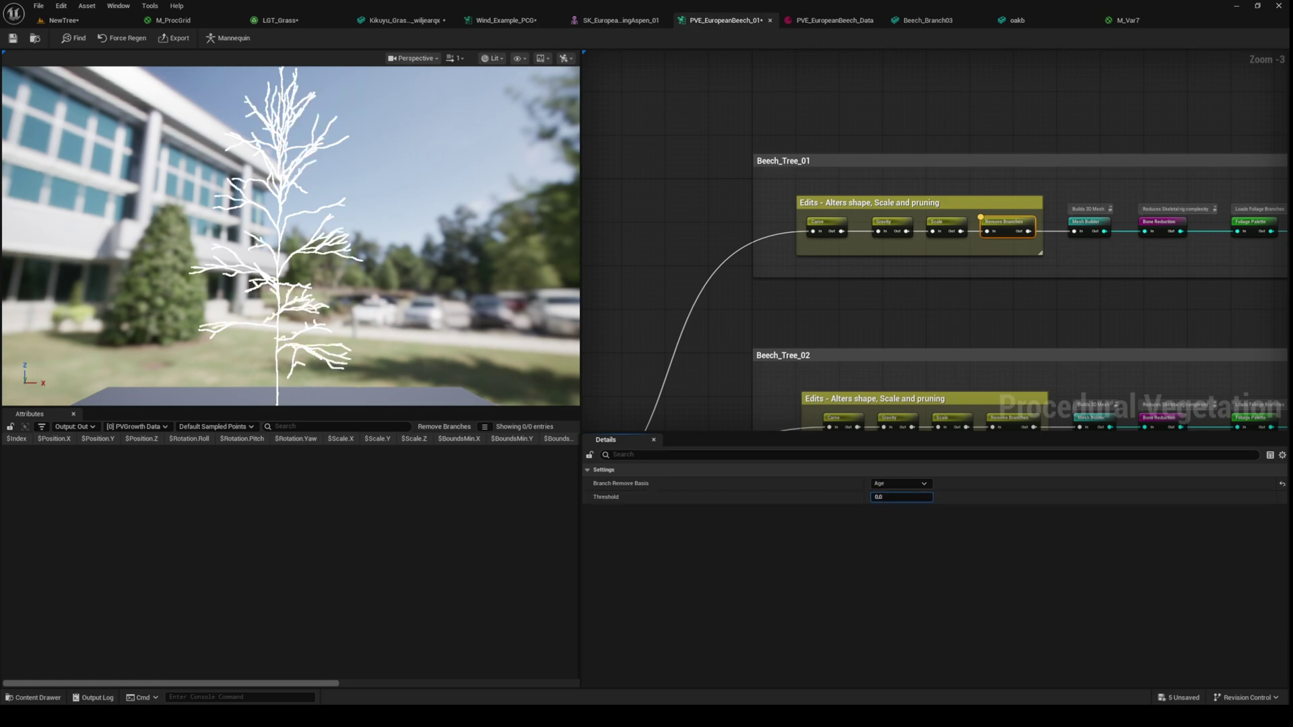
- Bring Beech_Tree_01's Mesh Builder node into view and show its mesh settings
right_drag(1056, 234, 879, 233)
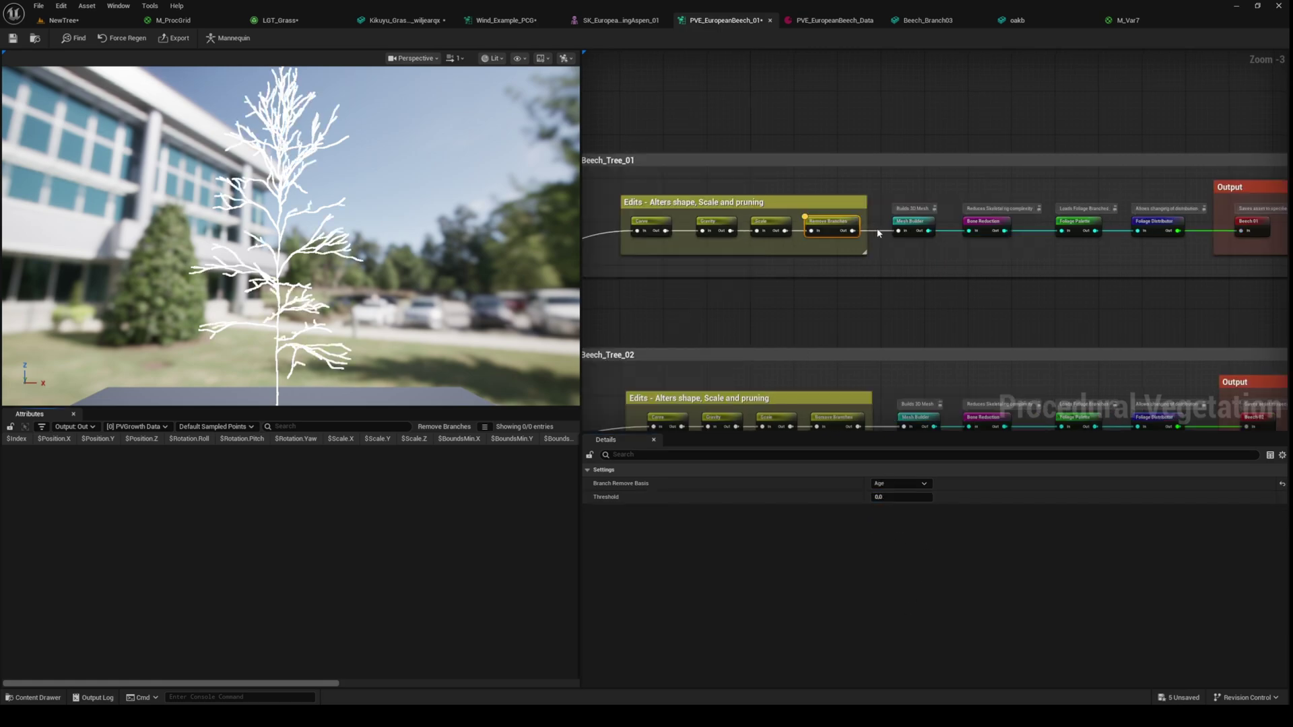
click(920, 227)
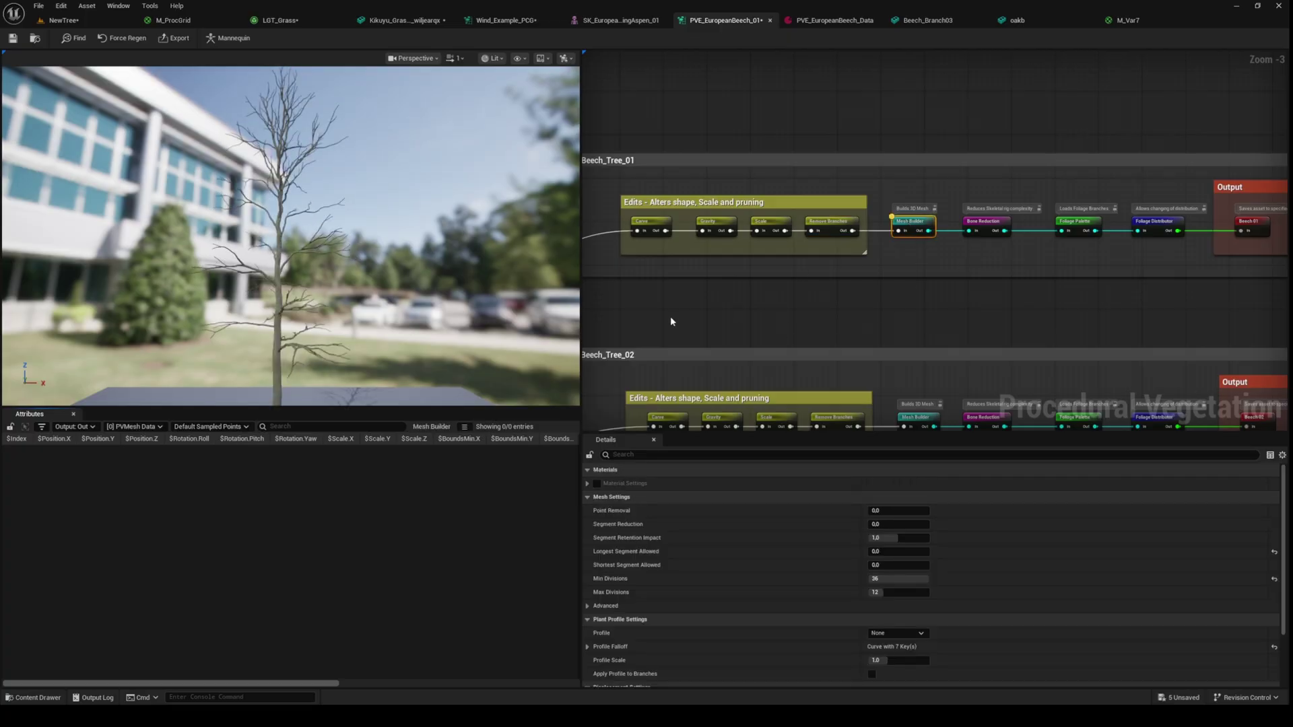
mouse_move(303, 252)
right_down()
mouse_move(324, 263)
mouse_move(293, 245)
right_up()
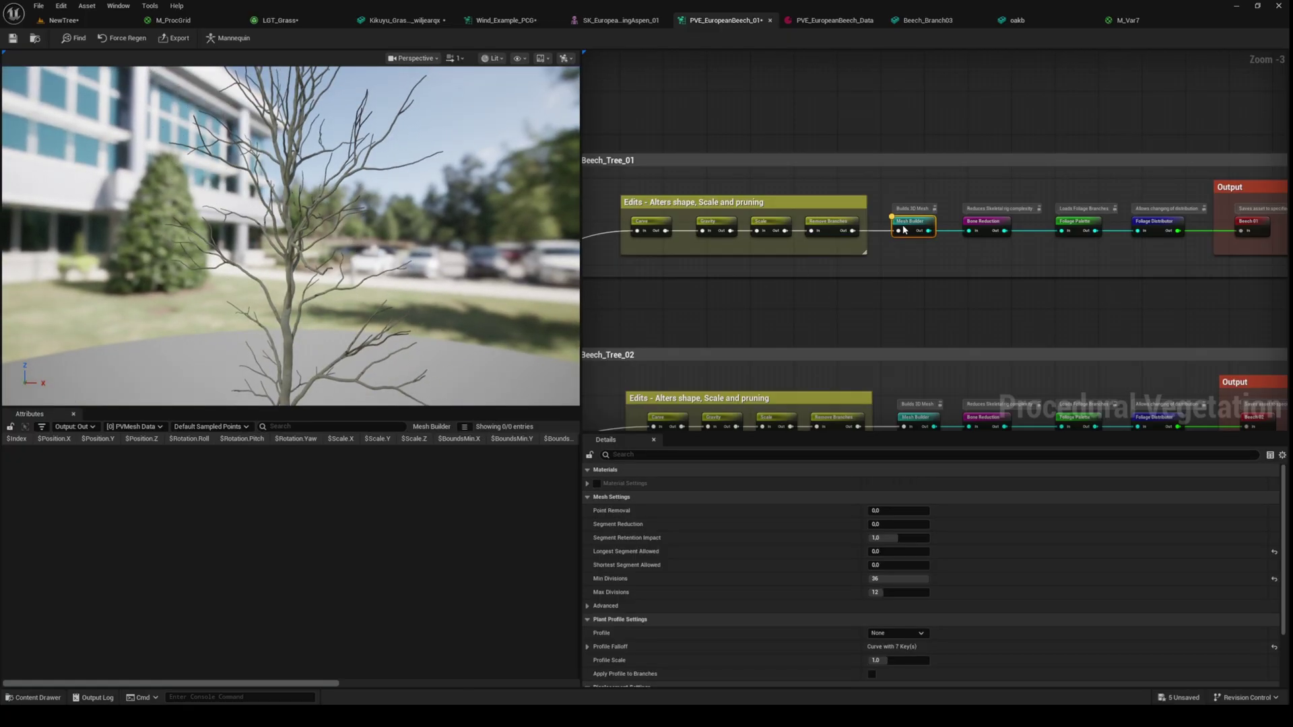
- Check the trunk material name in the PVE_EuropeanBeech_Data preset and move closer to the tree
click(834, 19)
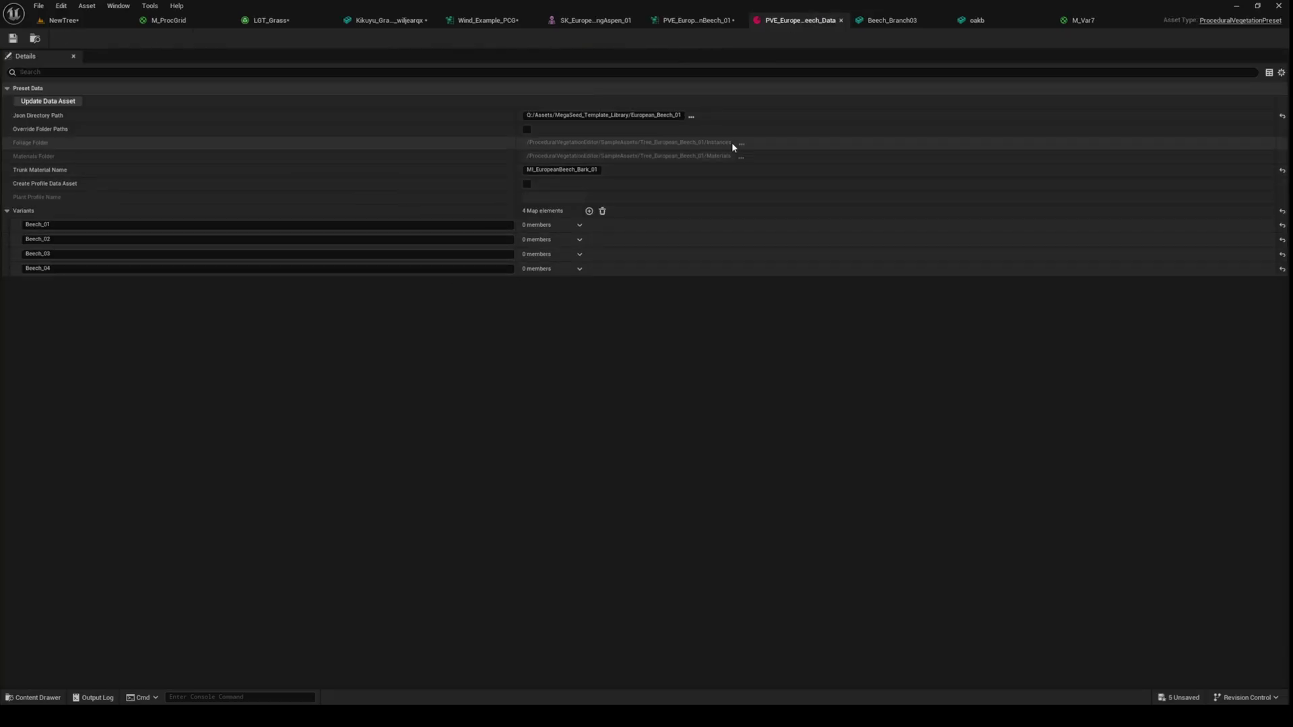
click(689, 21)
click(799, 21)
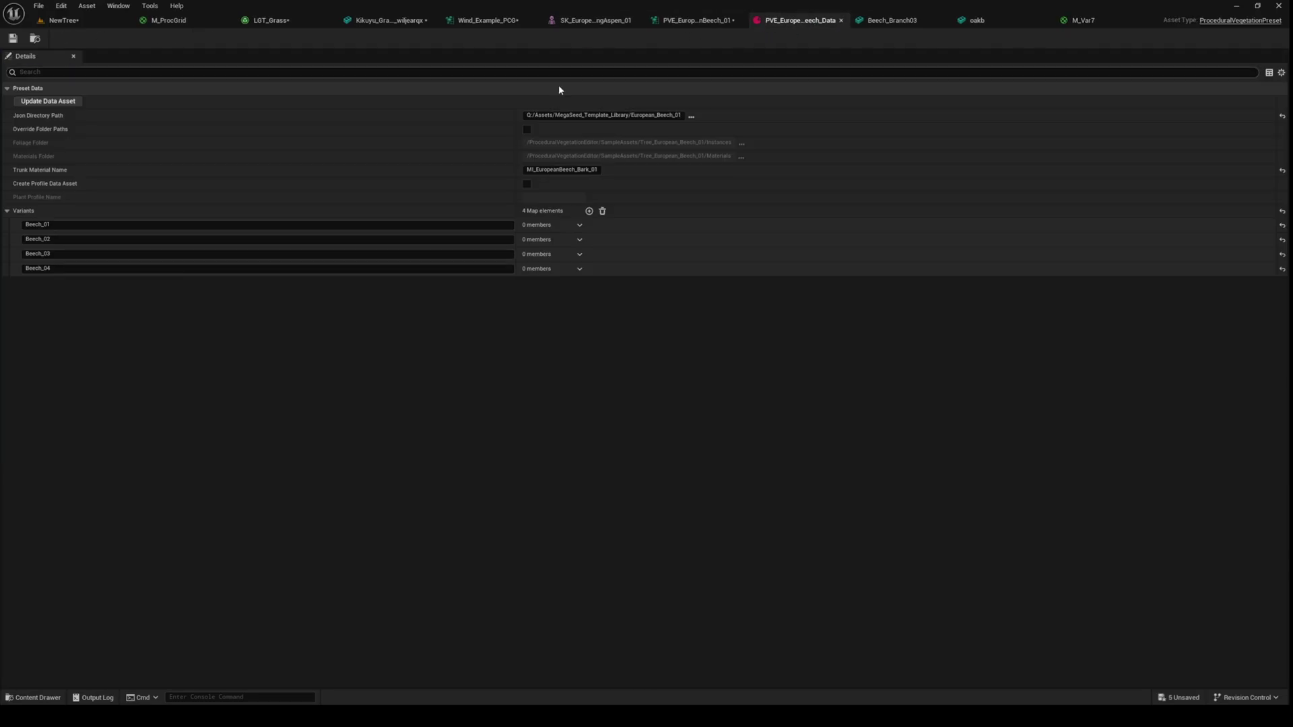
click(527, 170)
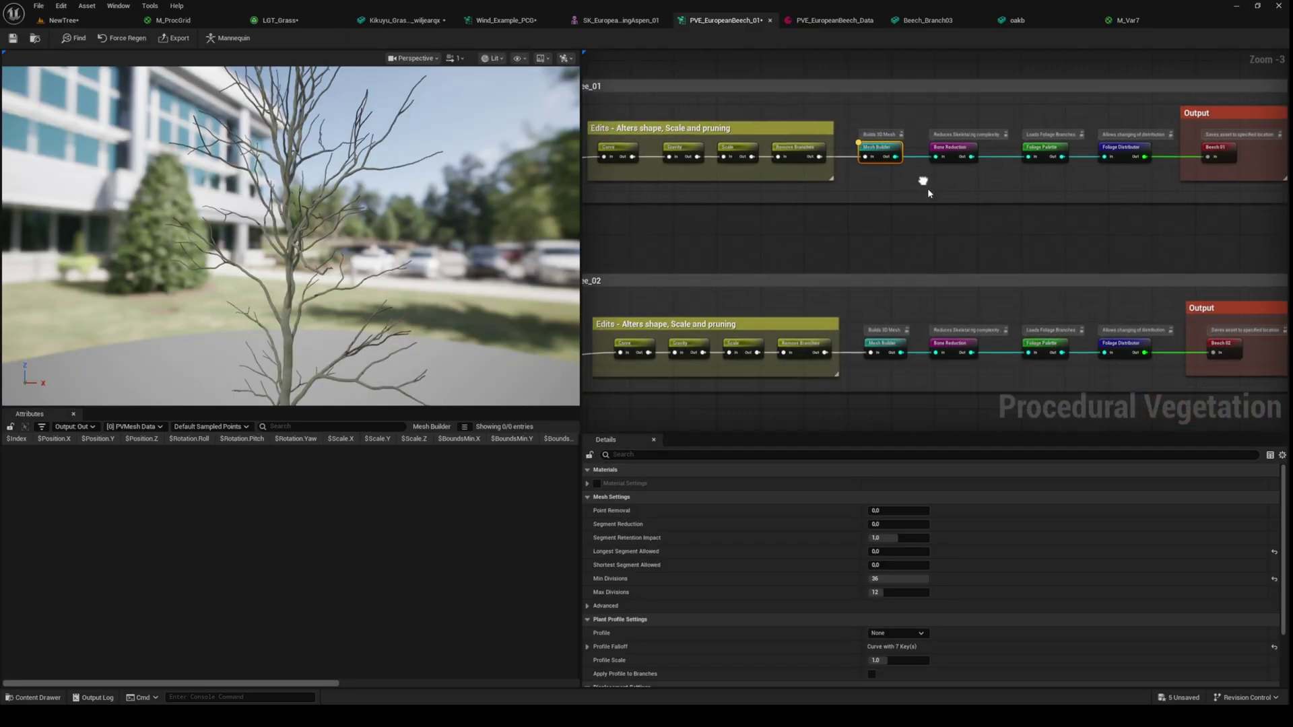
drag(303, 253, 455, 232)
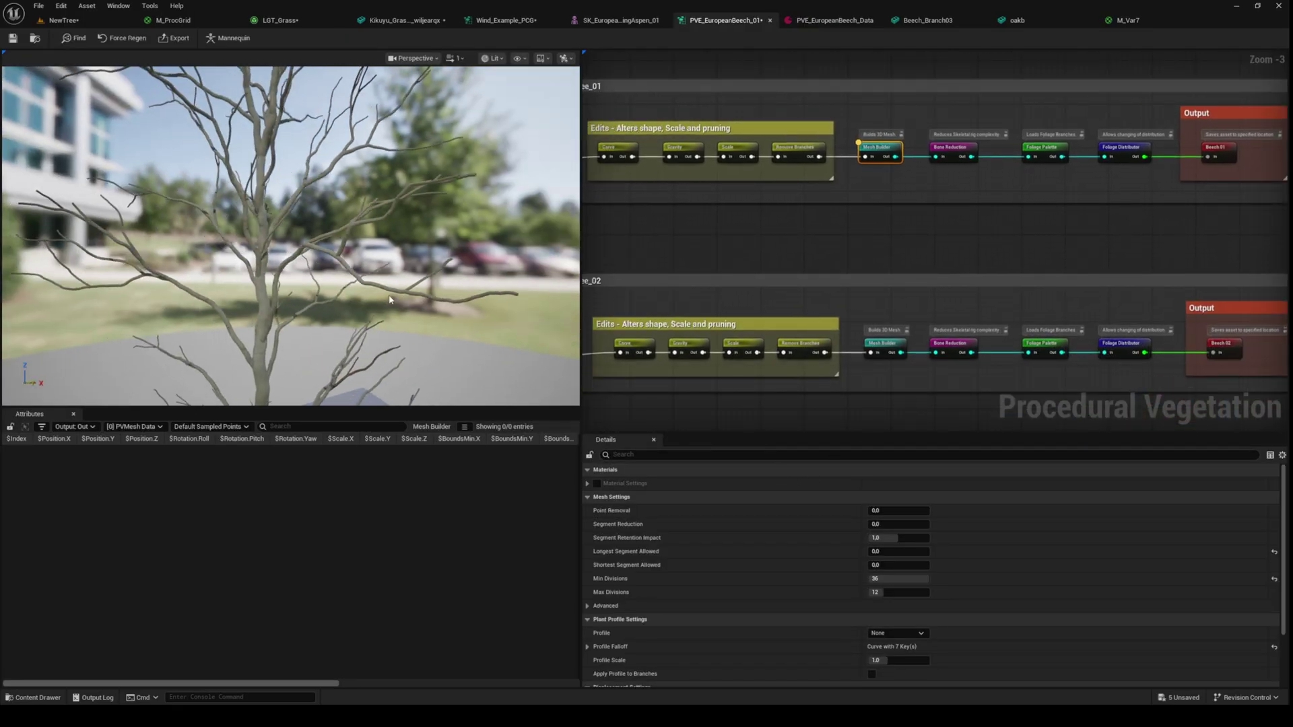
click(508, 59)
- Switch the beech preview to wireframe and try Shortest Segment Allowed at about 0.5
click(510, 115)
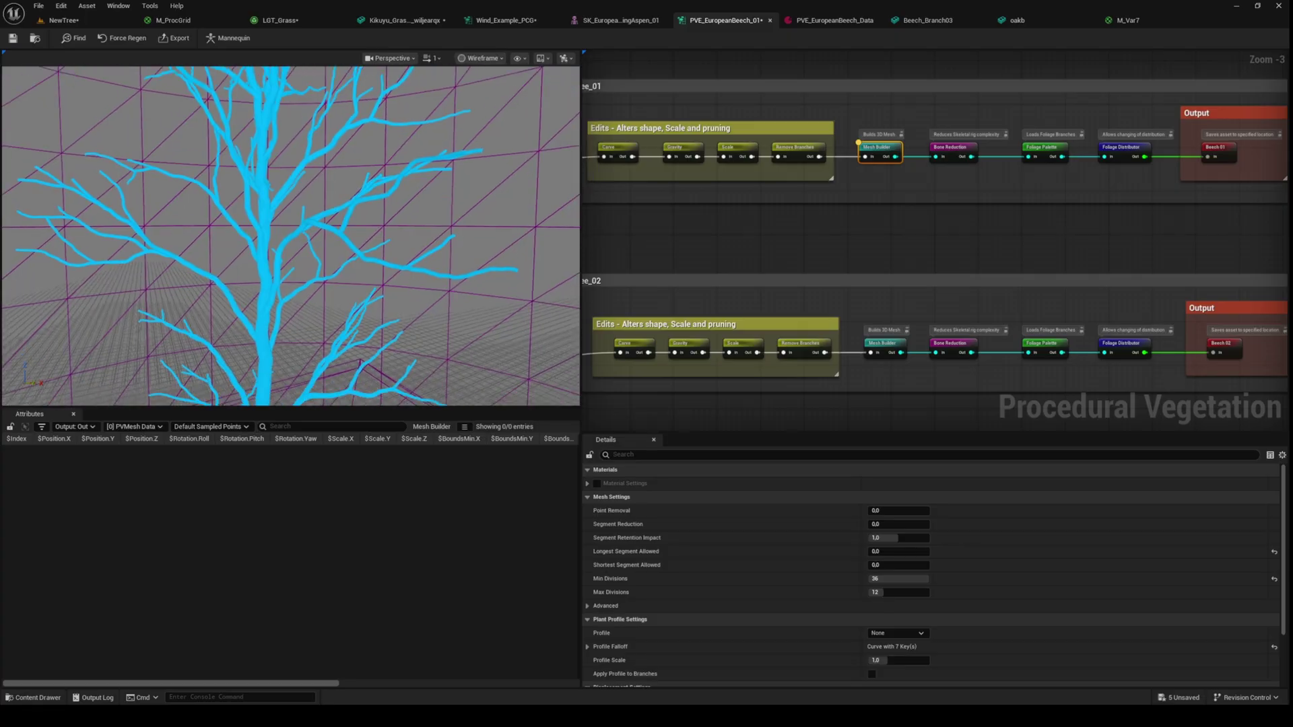
drag(303, 253, 354, 233)
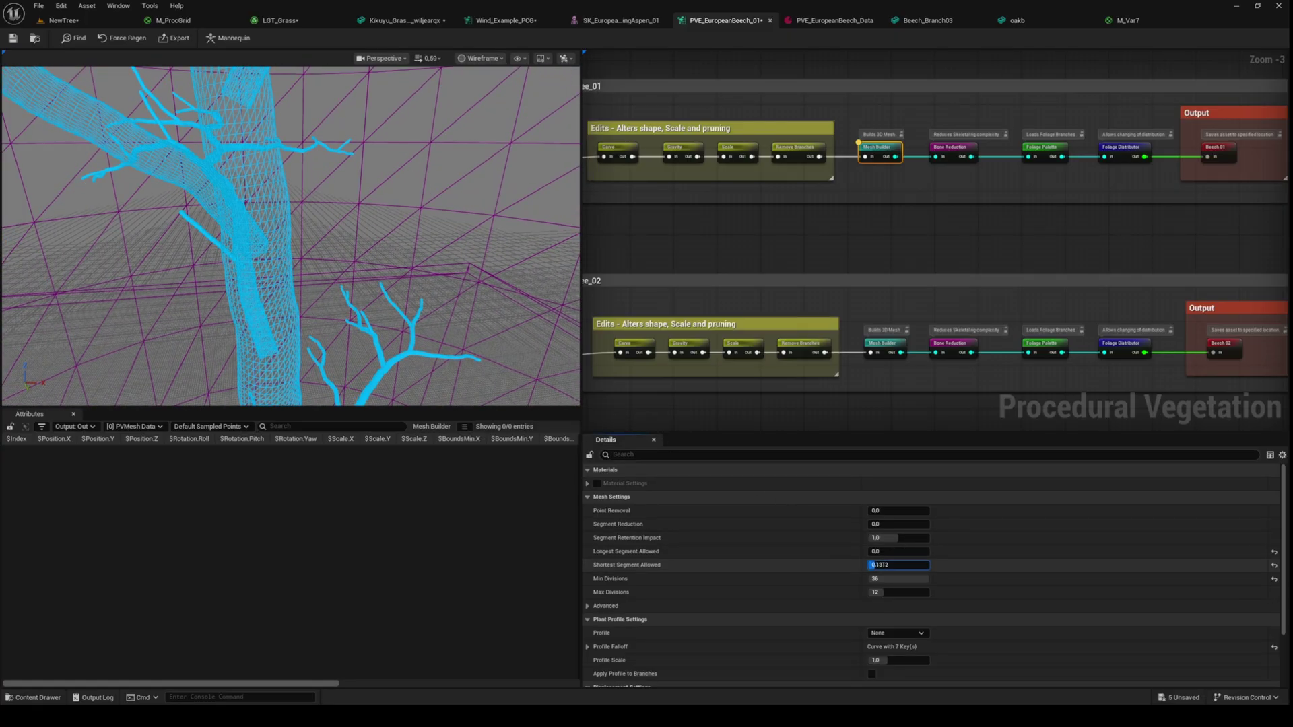
drag(873, 565, 886, 566)
drag(353, 253, 462, 386)
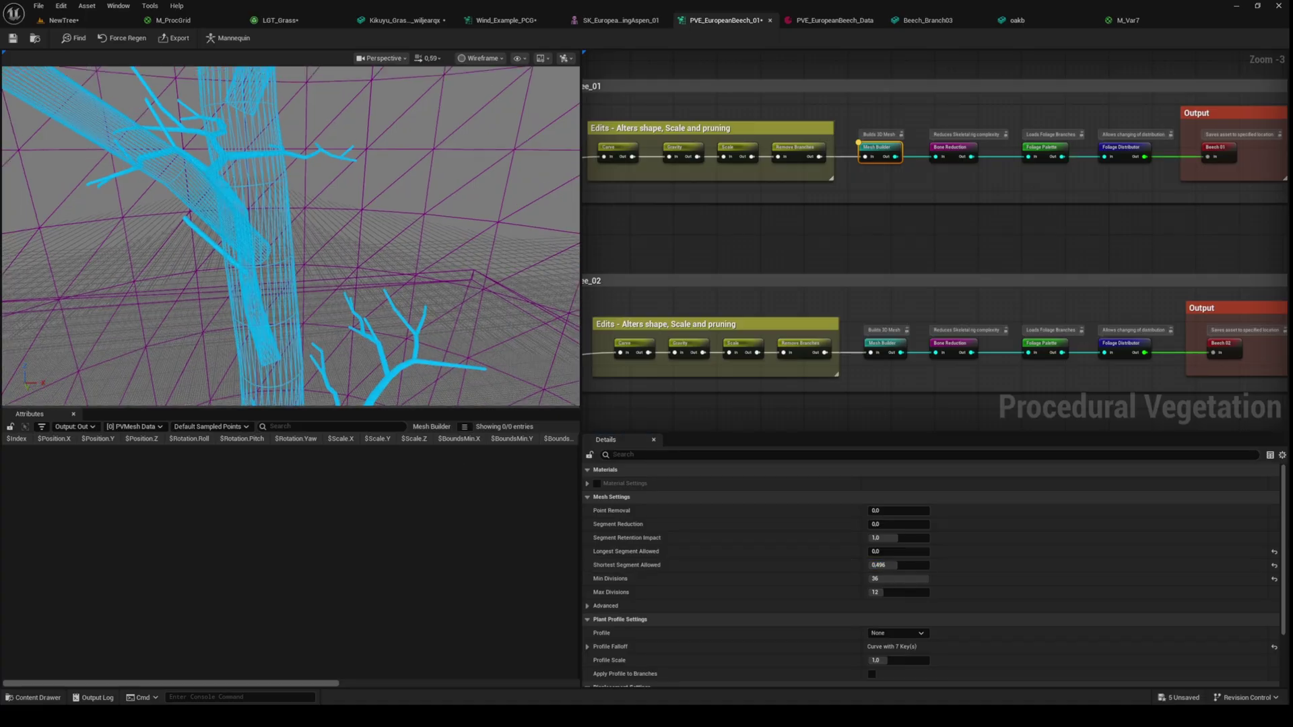
- Reset Shortest Segment Allowed to 0, set Max Divisions to 36, and edit Min Divisions
click(889, 565)
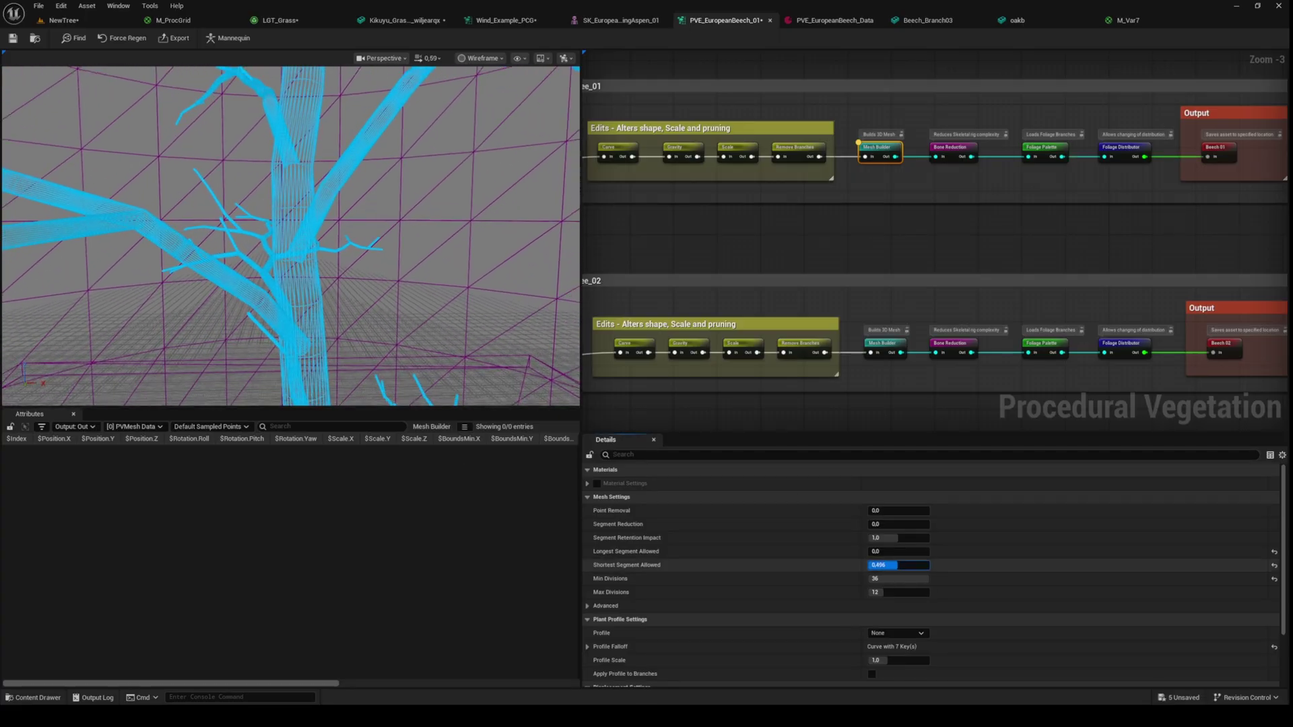
text(0)
key(Return)
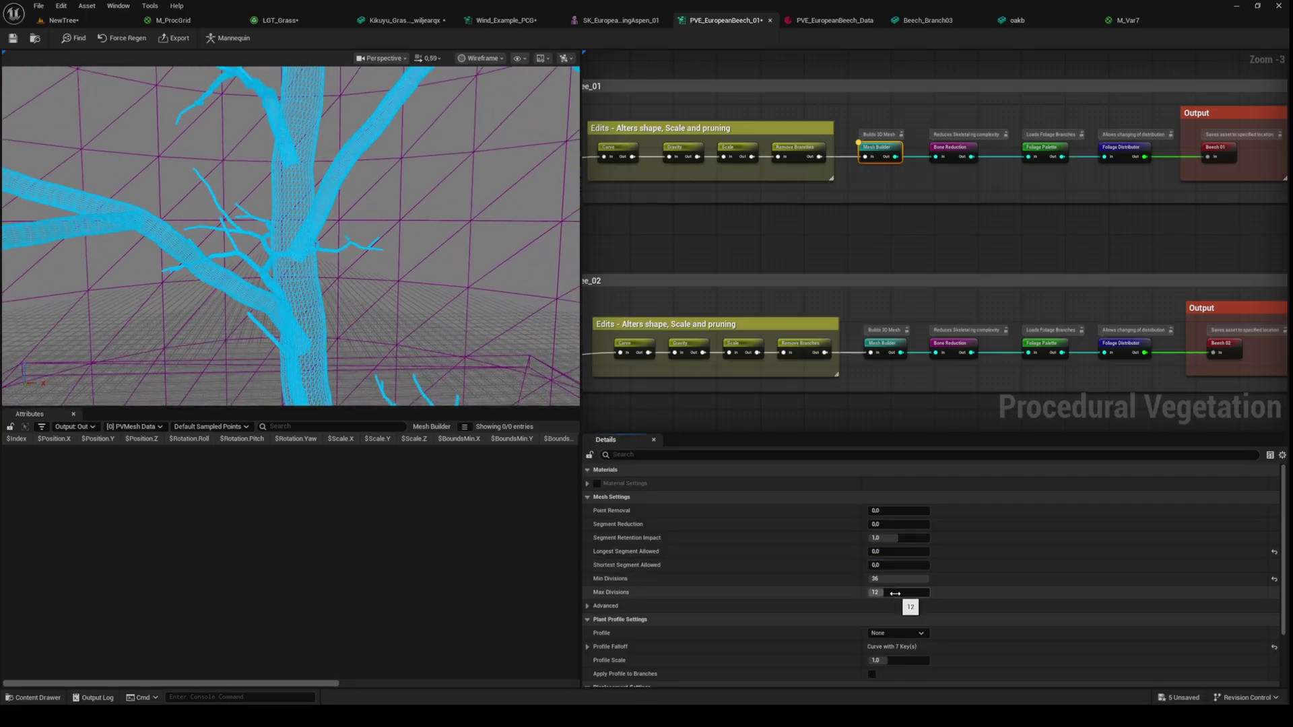
text(36)
key(Return)
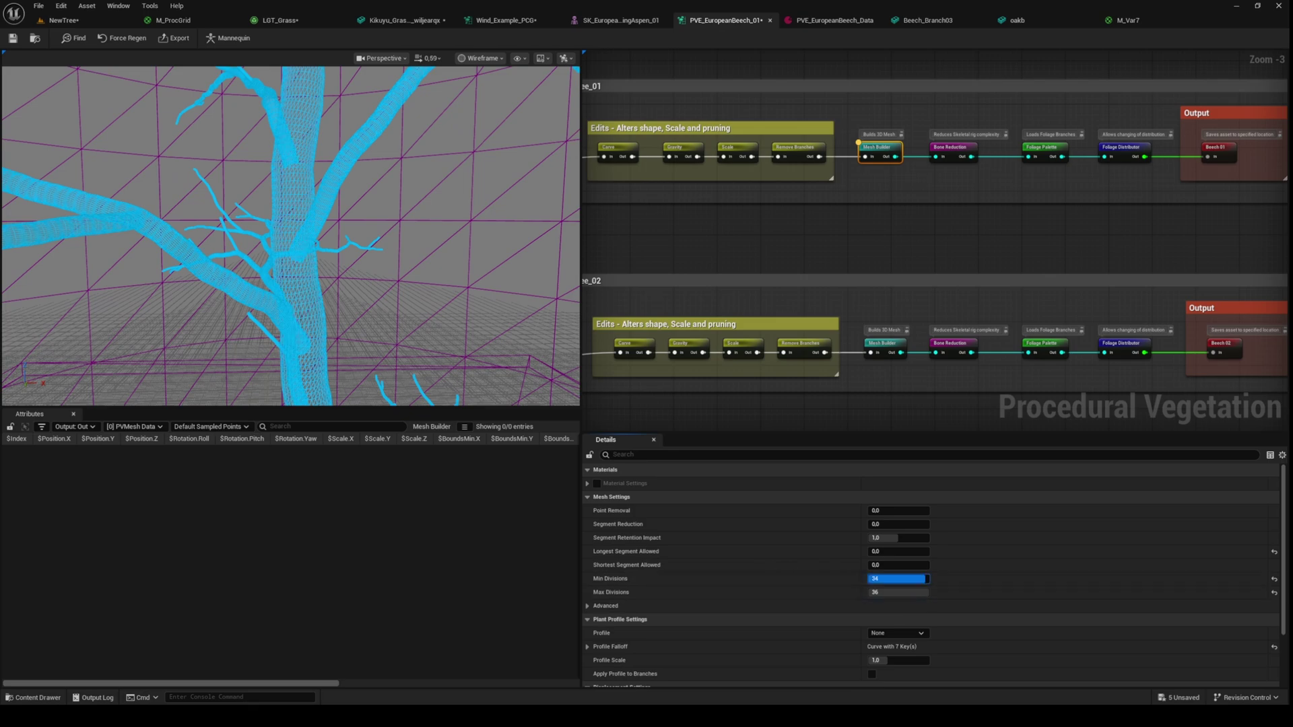
click(872, 578)
text(36)
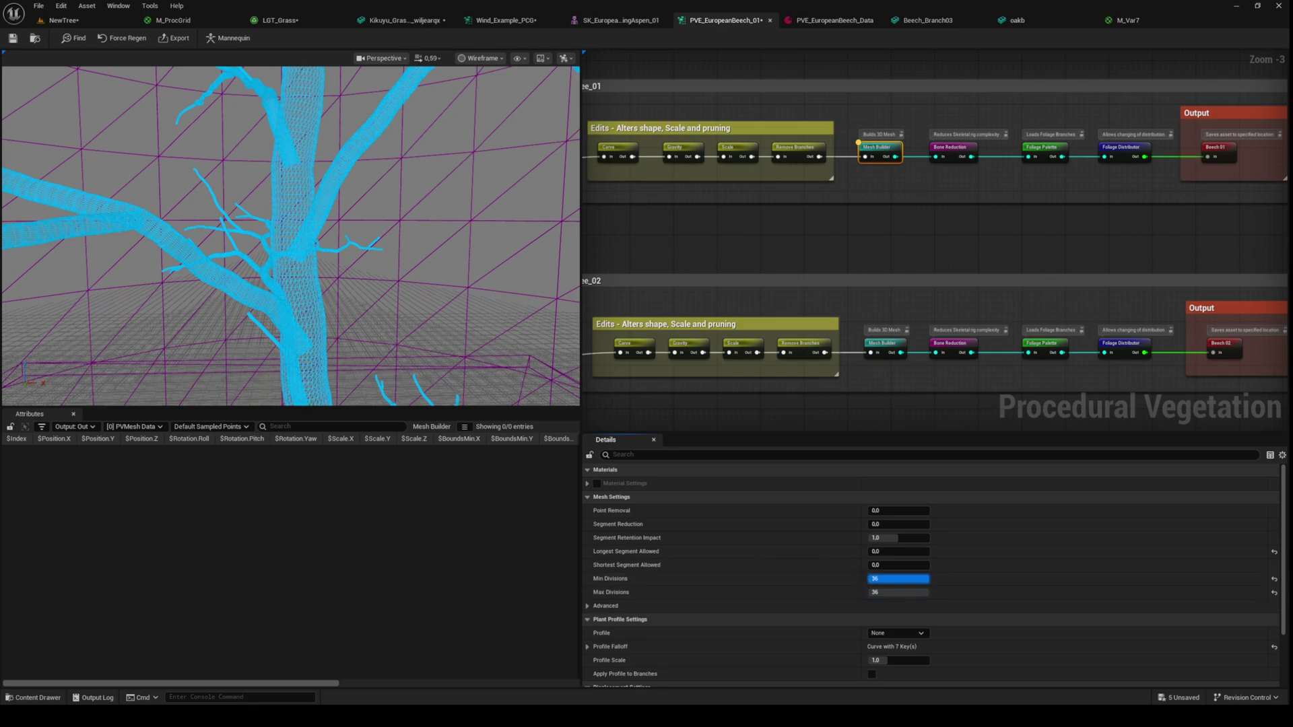
scroll(843, 584, down, 3)
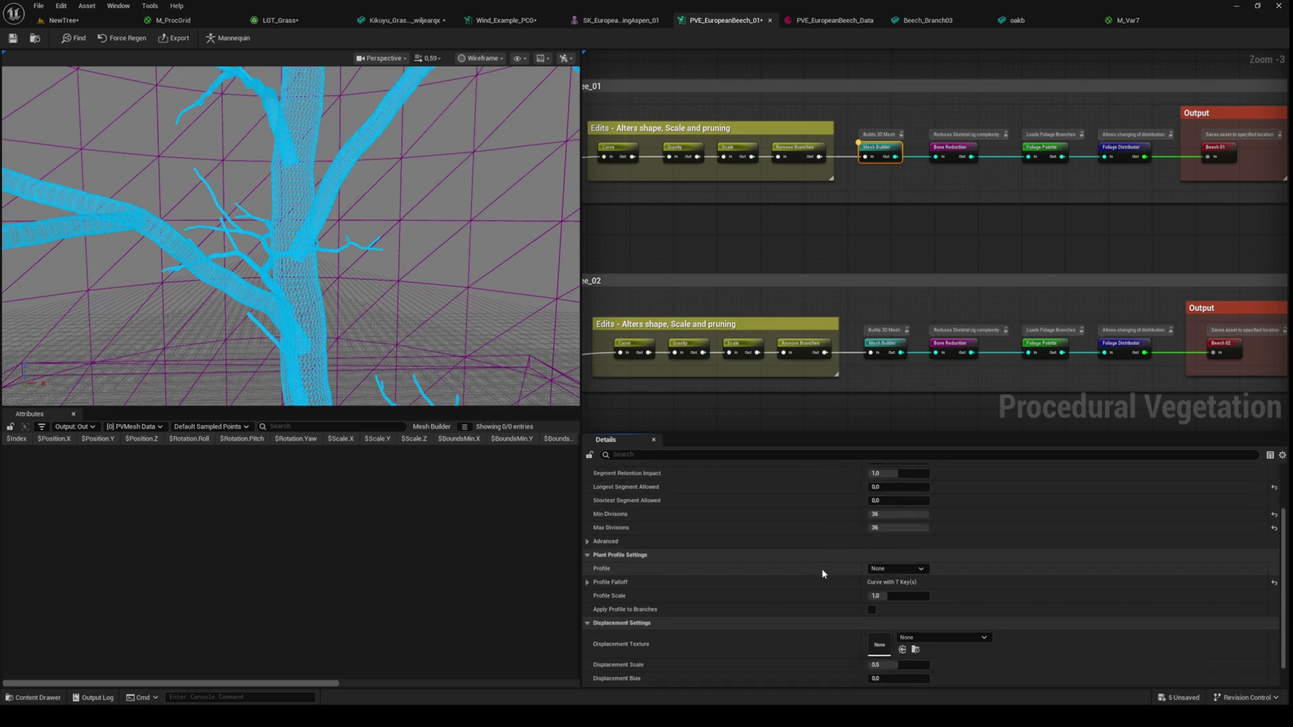
- Switch the beech preview back to Lit shading and orbit around its bone chains
click(481, 59)
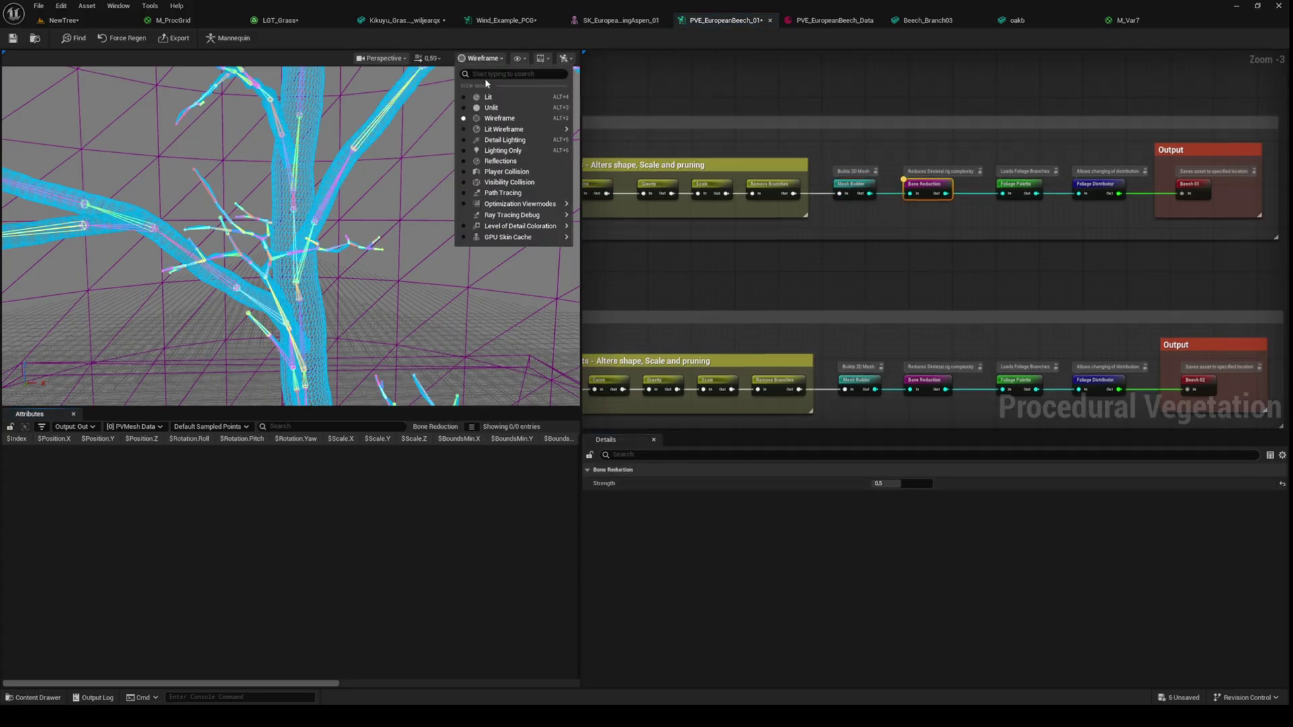
click(482, 98)
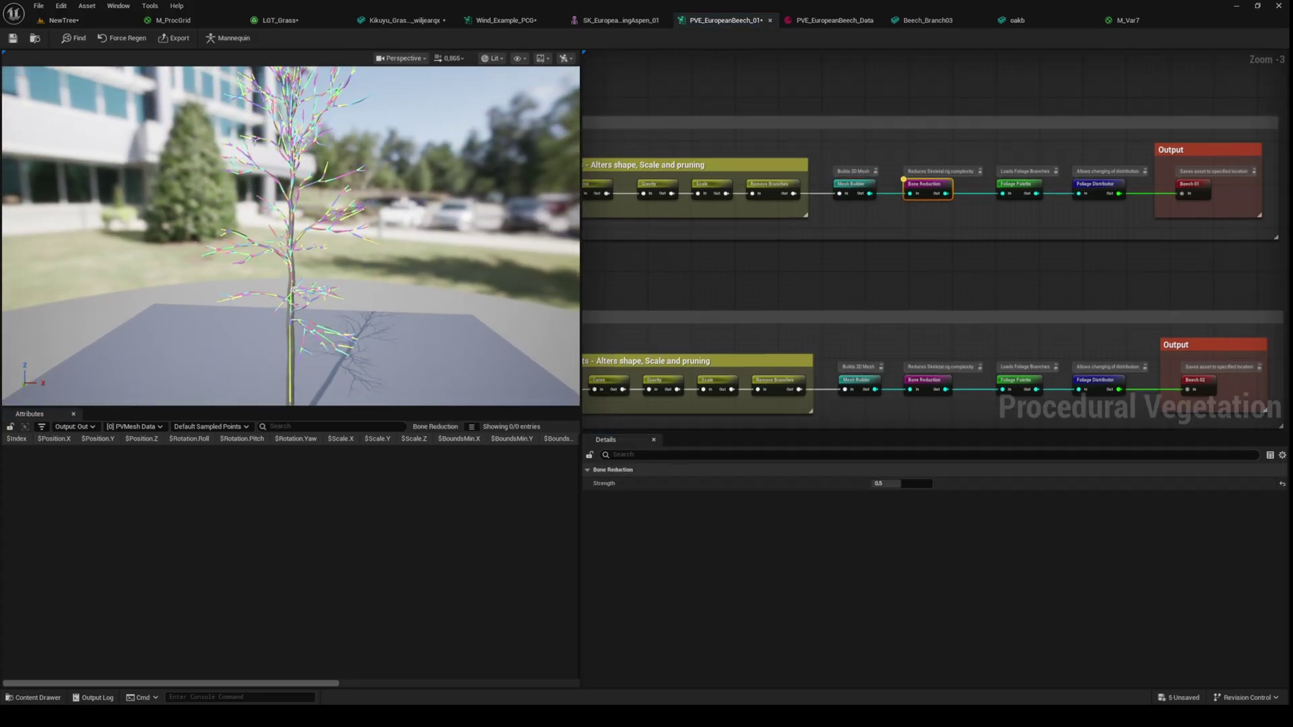
scroll(815, 280, down, 4)
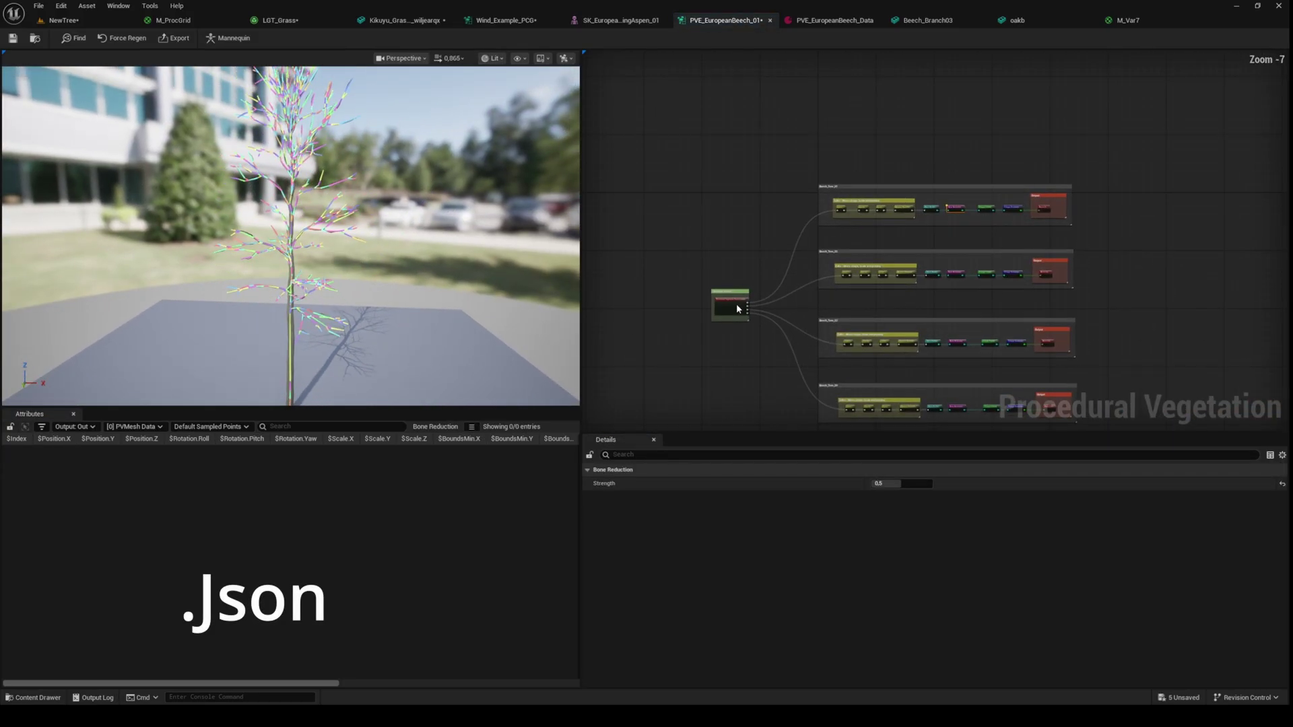
scroll(769, 289, up, 4)
scroll(769, 289, down, 3)
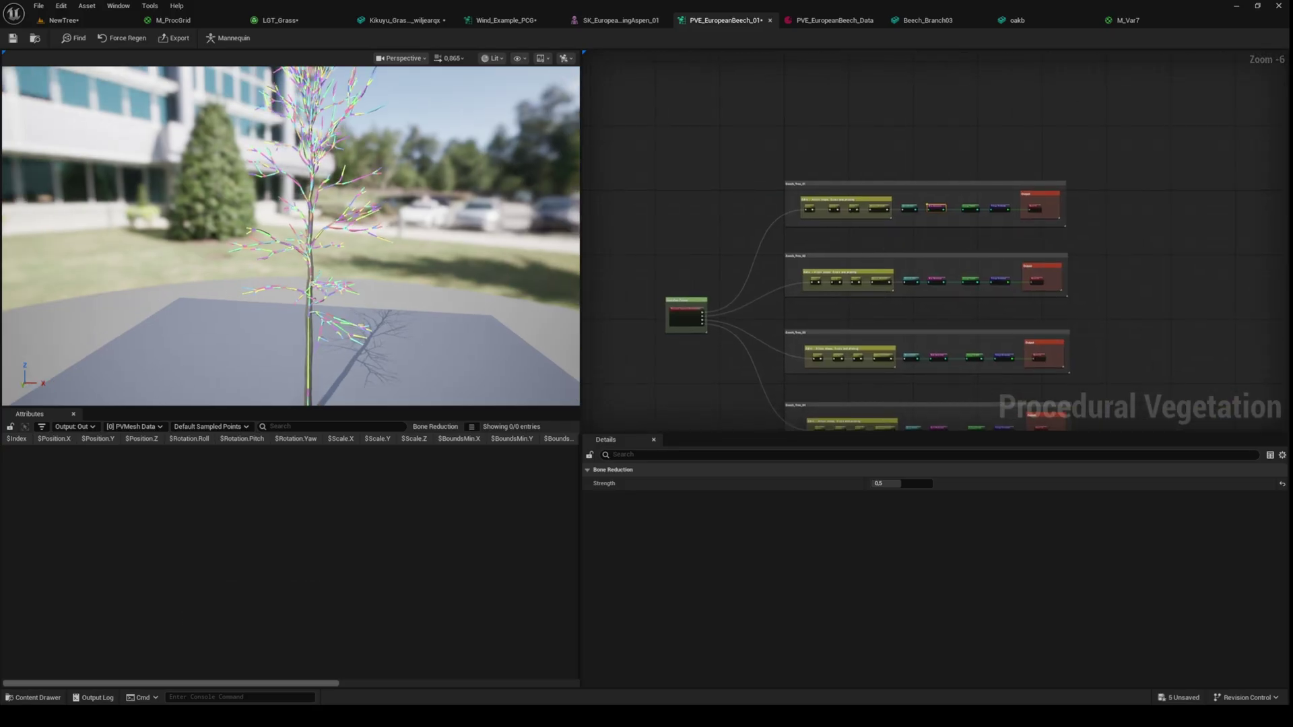
scroll(183, 237, up, 5)
drag(344, 303, 371, 312)
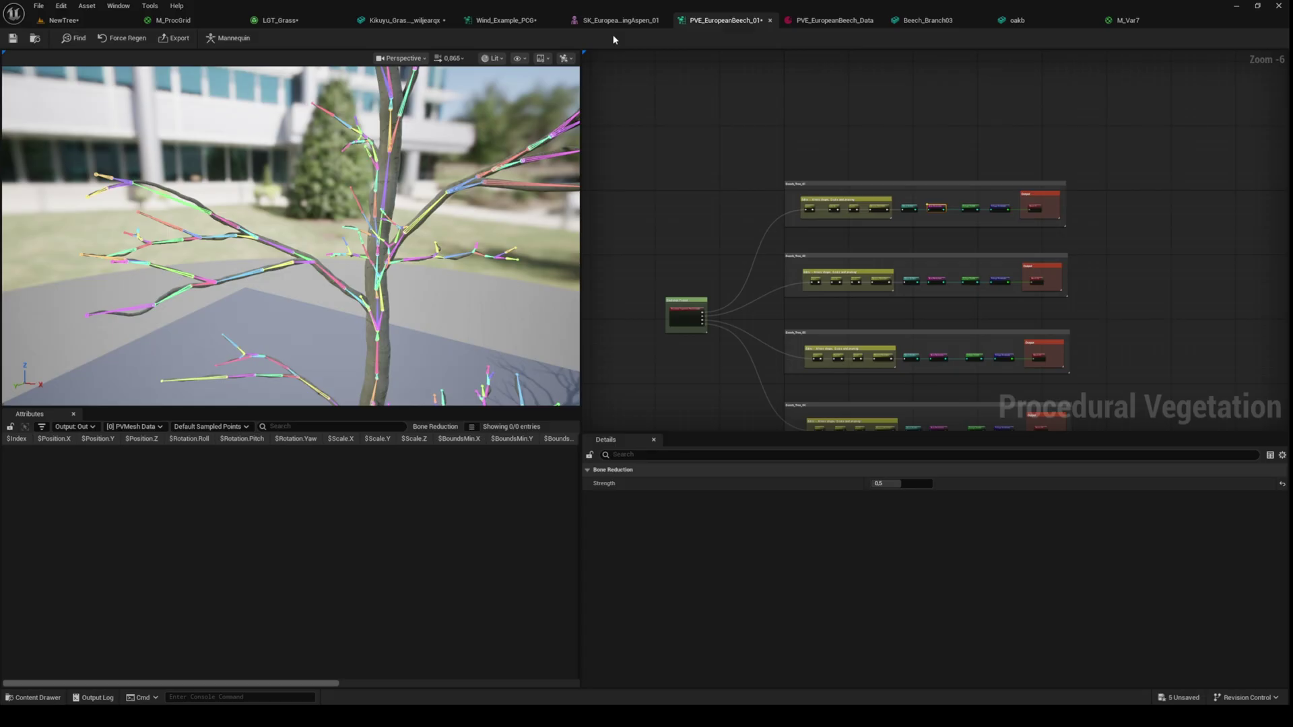
- Review the aspen skeletal mesh, wind example PCG graph and beech preset data, then return to the graph
click(626, 20)
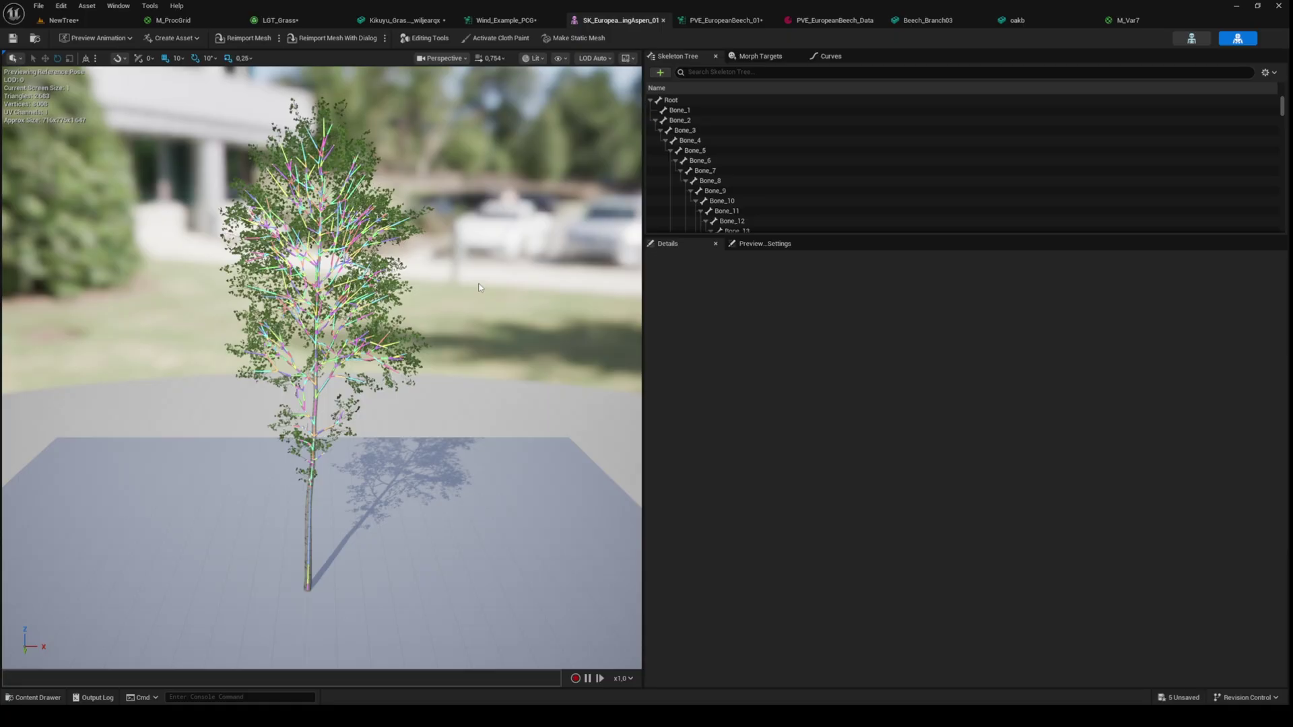
click(726, 20)
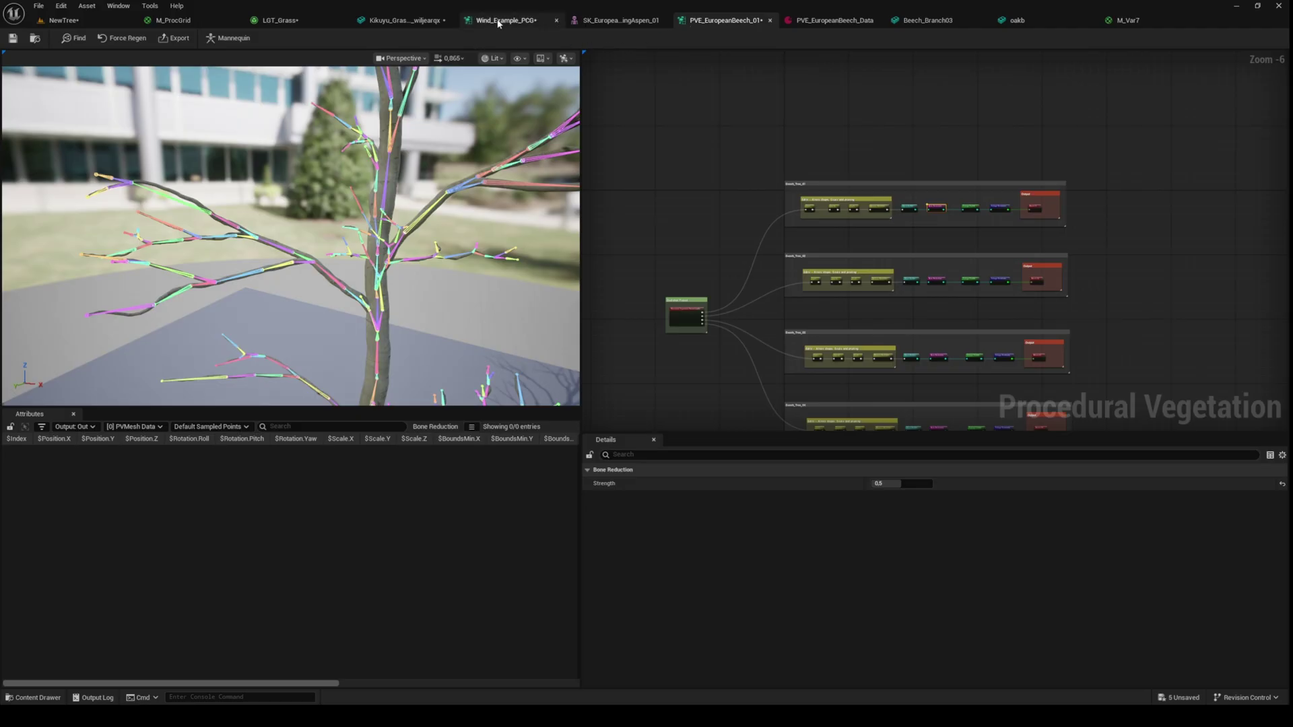
click(526, 20)
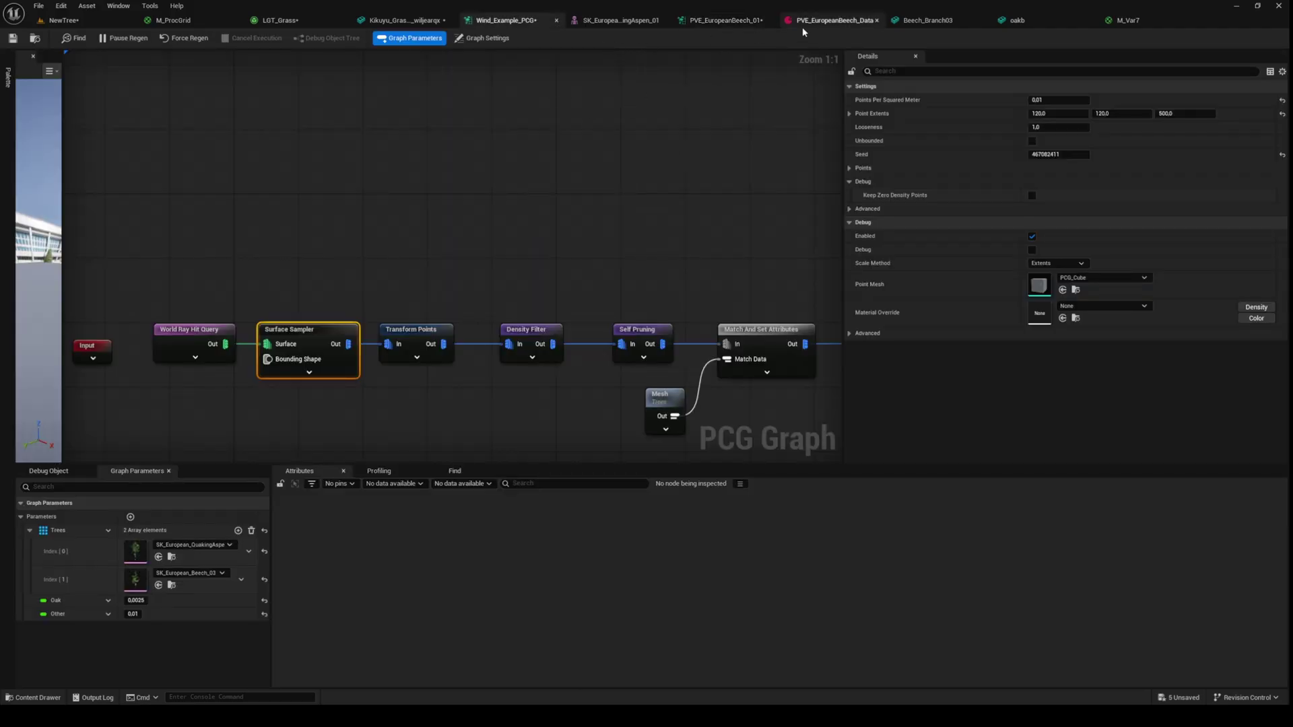
click(829, 20)
click(720, 25)
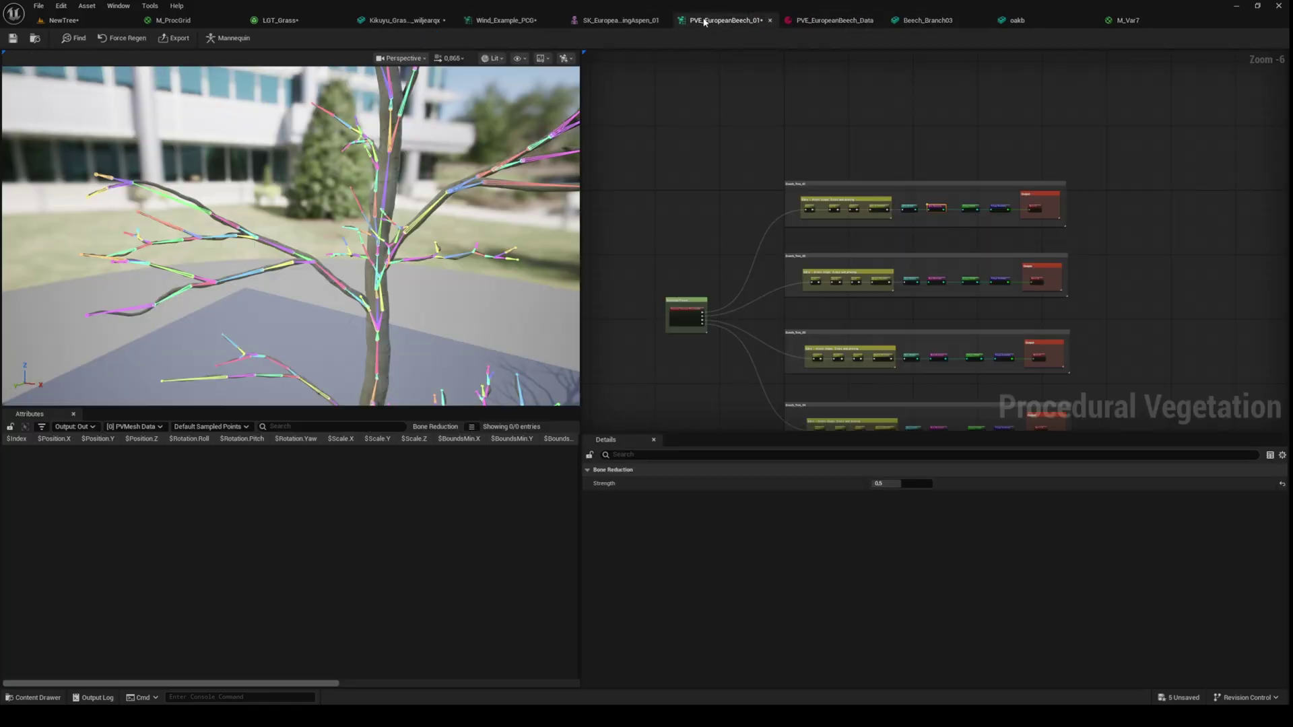
scroll(739, 225, up, 1)
scroll(974, 201, up, 3)
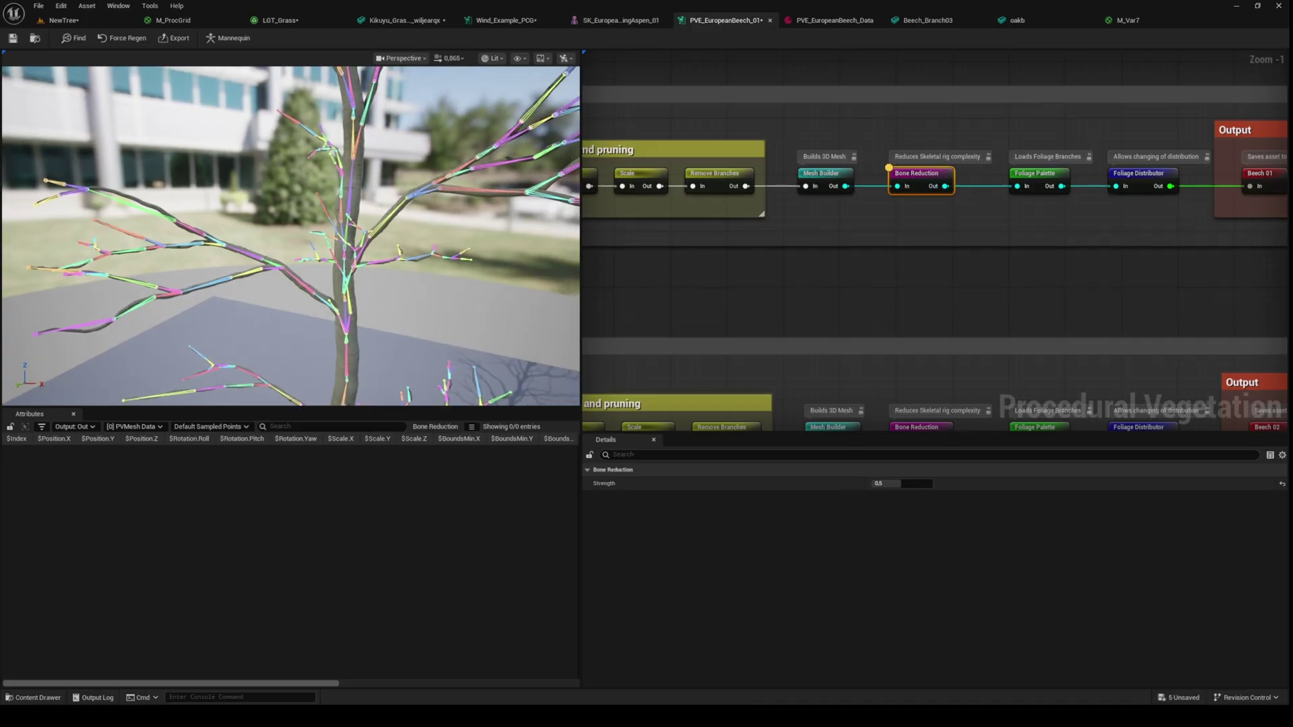
- Nudge Bone Reduction strength upward, settle on a low value, and recentre the graph
click(889, 484)
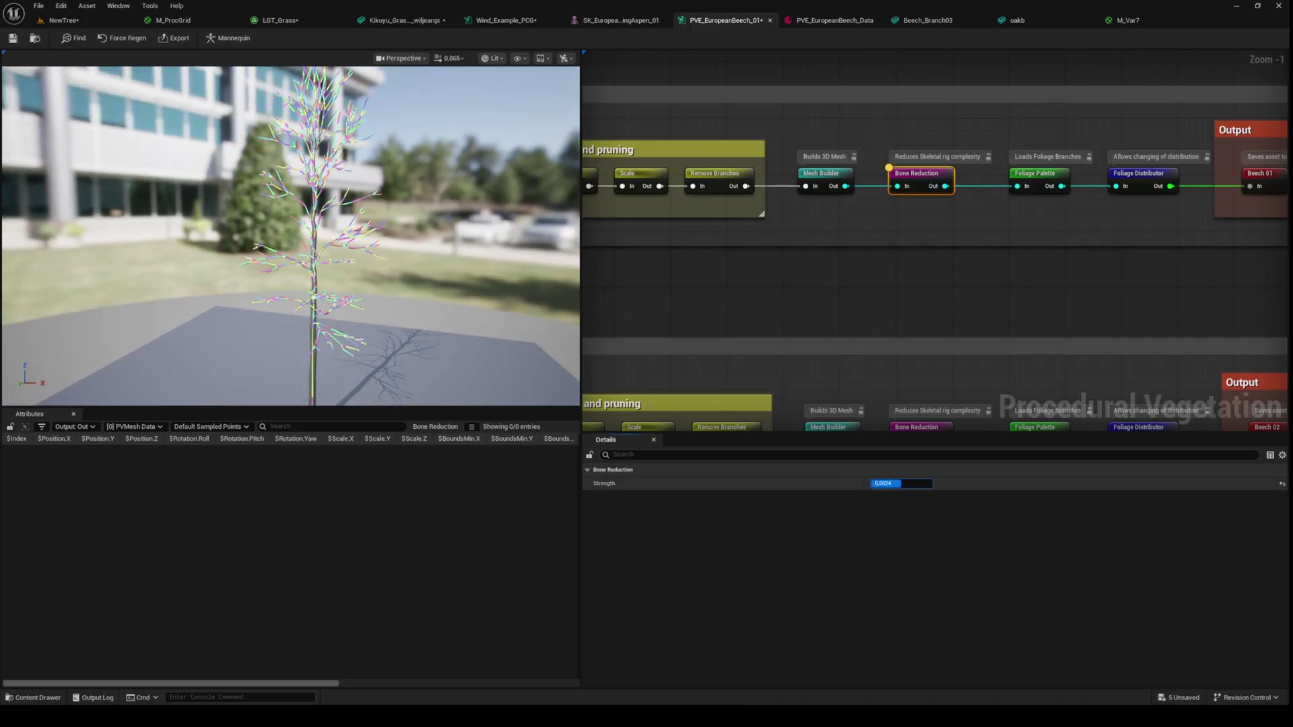
drag(889, 484, 896, 484)
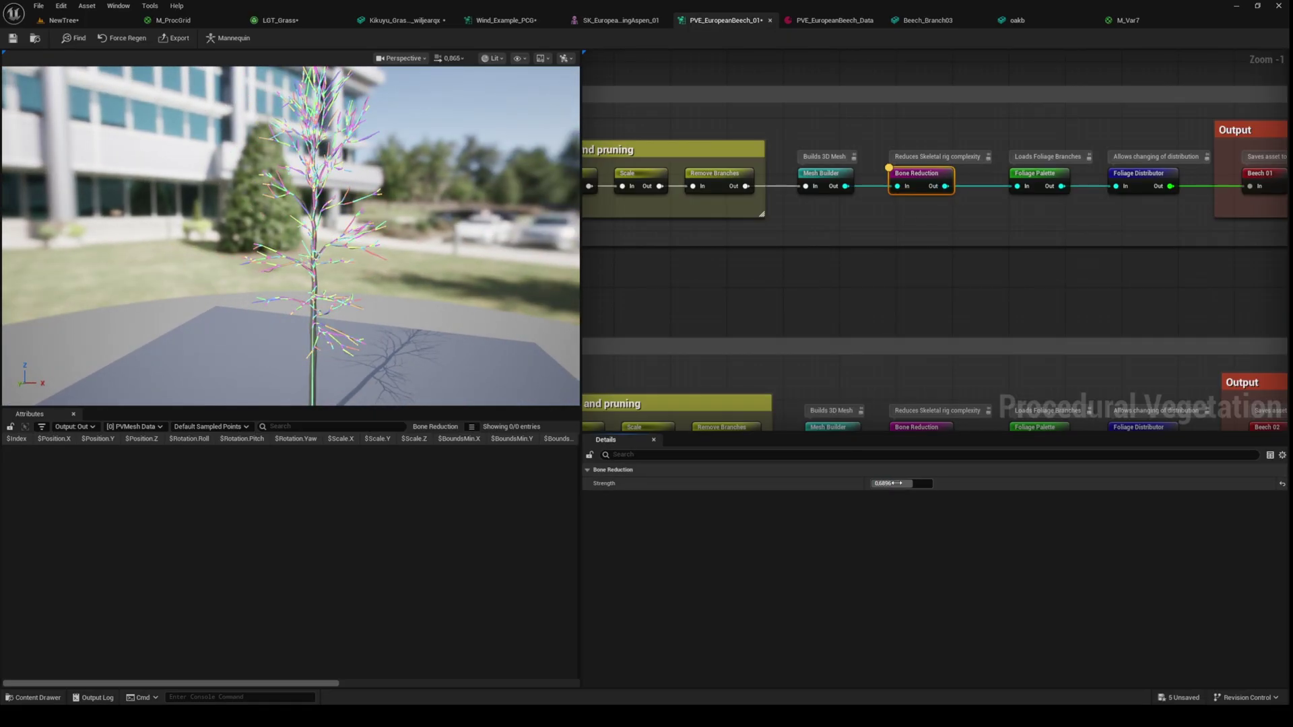
click(896, 485)
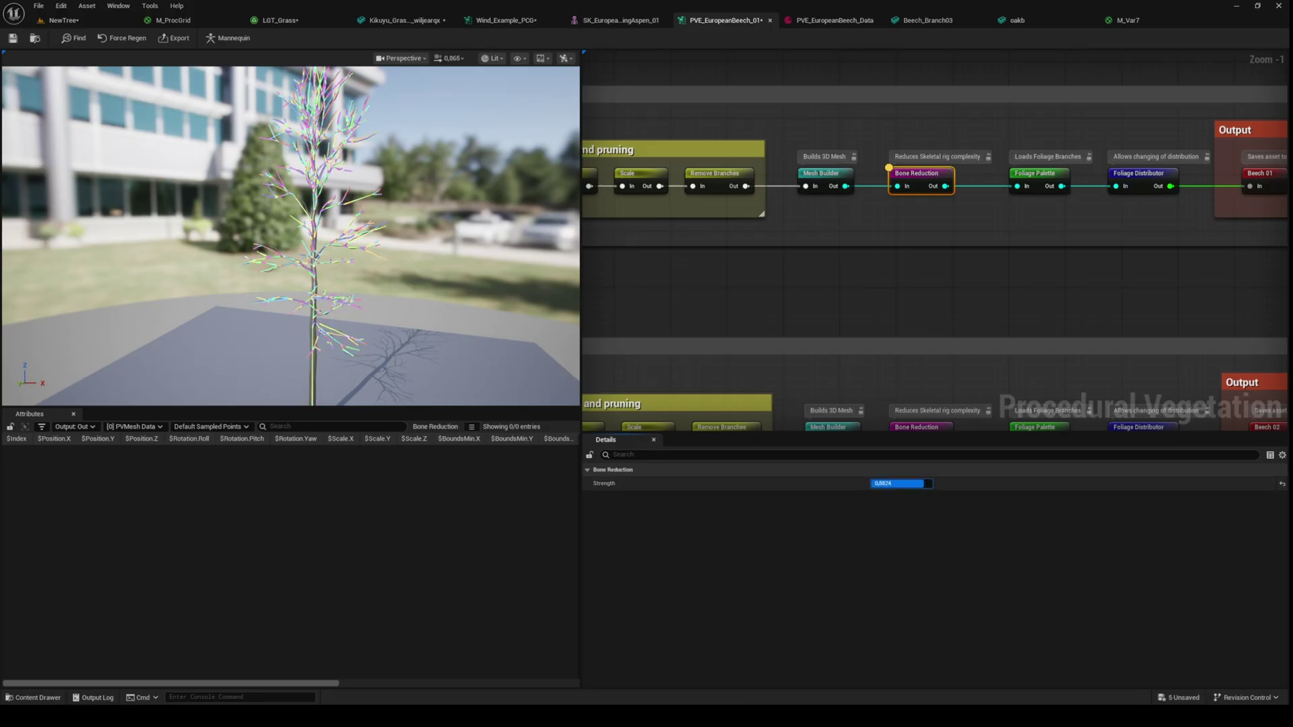
drag(899, 483, 914, 483)
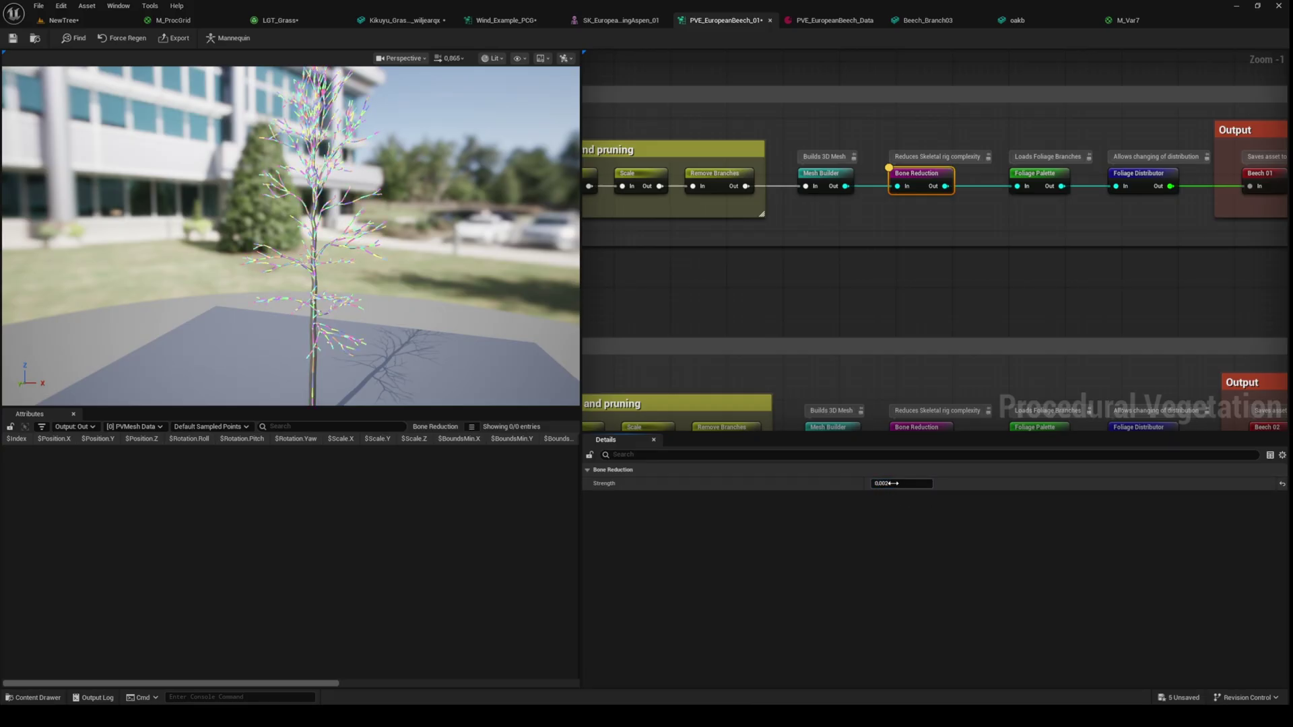
right_drag(885, 235, 888, 308)
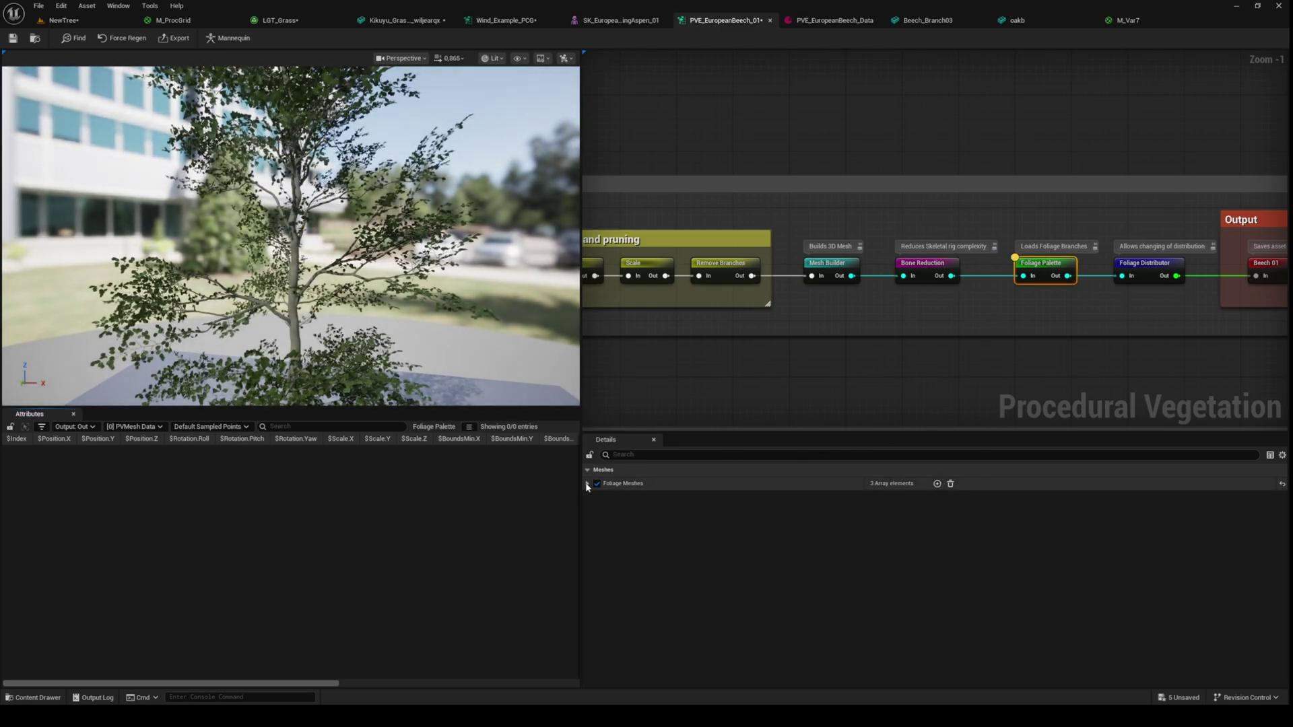
- Open Beech_Branch03 from the Foliage Meshes list and orbit around it in the Static Mesh Editor
click(587, 484)
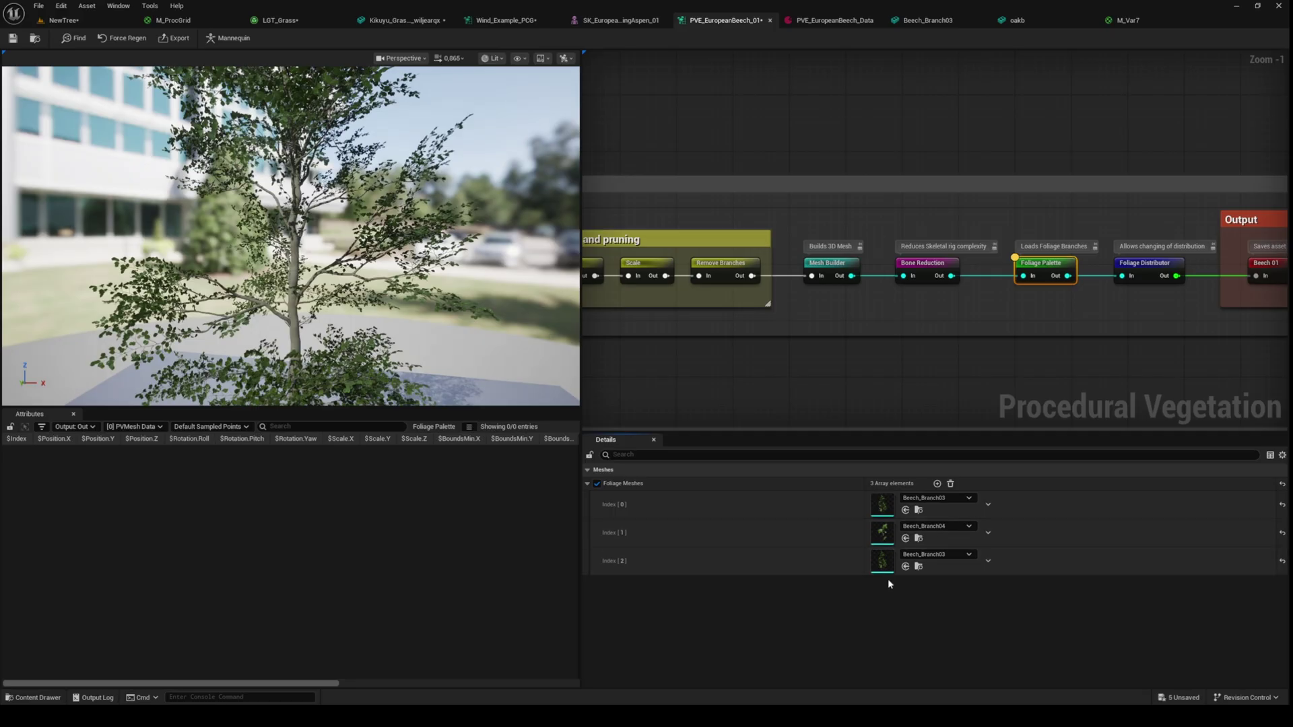
double_click(882, 506)
scroll(404, 374, up, 5)
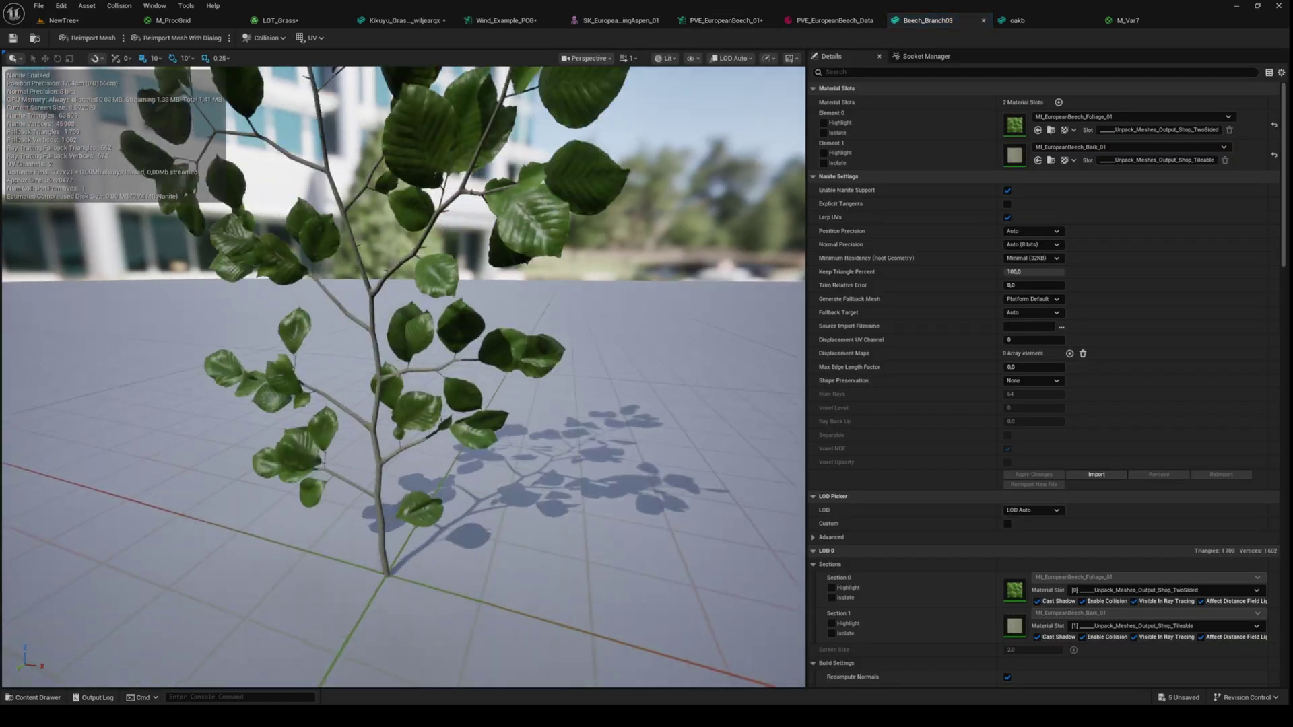
scroll(404, 374, down, 5)
drag(404, 375, 303, 374)
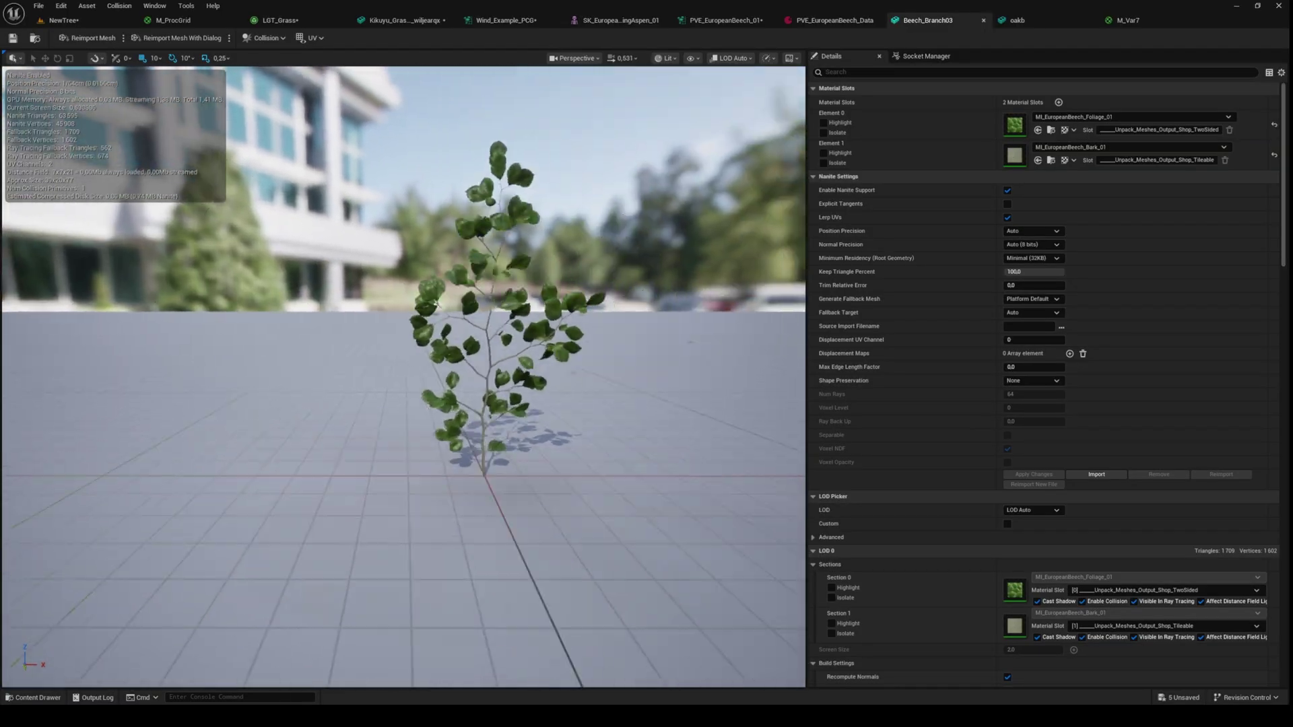
scroll(405, 374, up, 3)
mouse_move(405, 374)
mouse_down()
mouse_move(344, 384)
mouse_move(304, 344)
mouse_move(424, 374)
mouse_up()
scroll(404, 374, up, 3)
scroll(405, 375, up, 2)
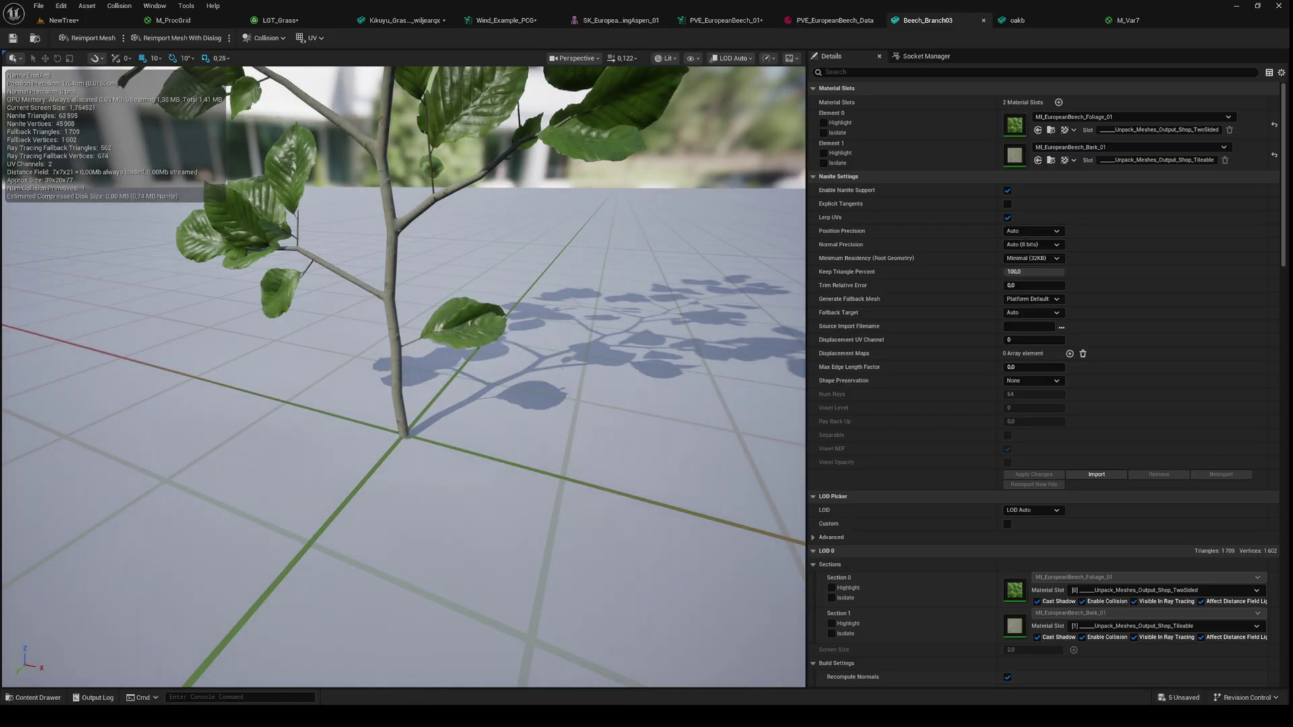
scroll(404, 374, down, 2)
scroll(404, 374, down, 2)
scroll(404, 373, down, 4)
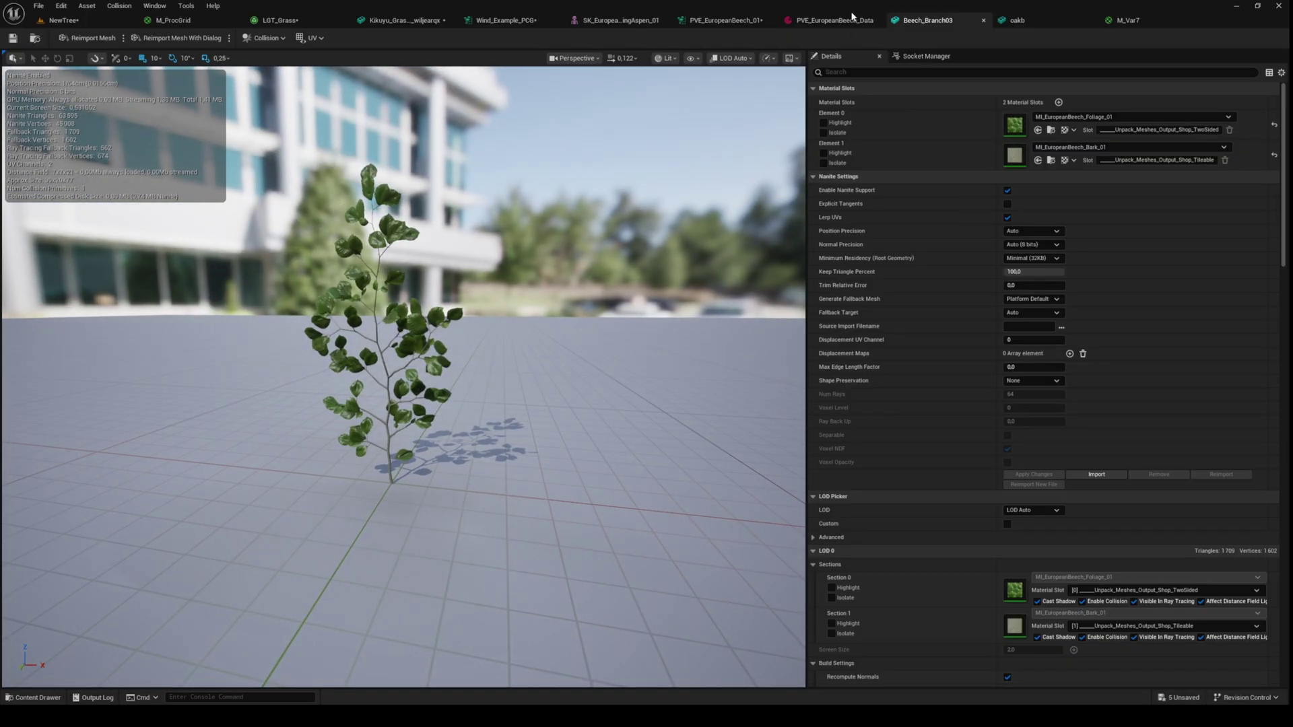
- Frame the whole branch in view, then go back to the PVE_EuropeanBeech_01 graph
right_drag(404, 374, 435, 374)
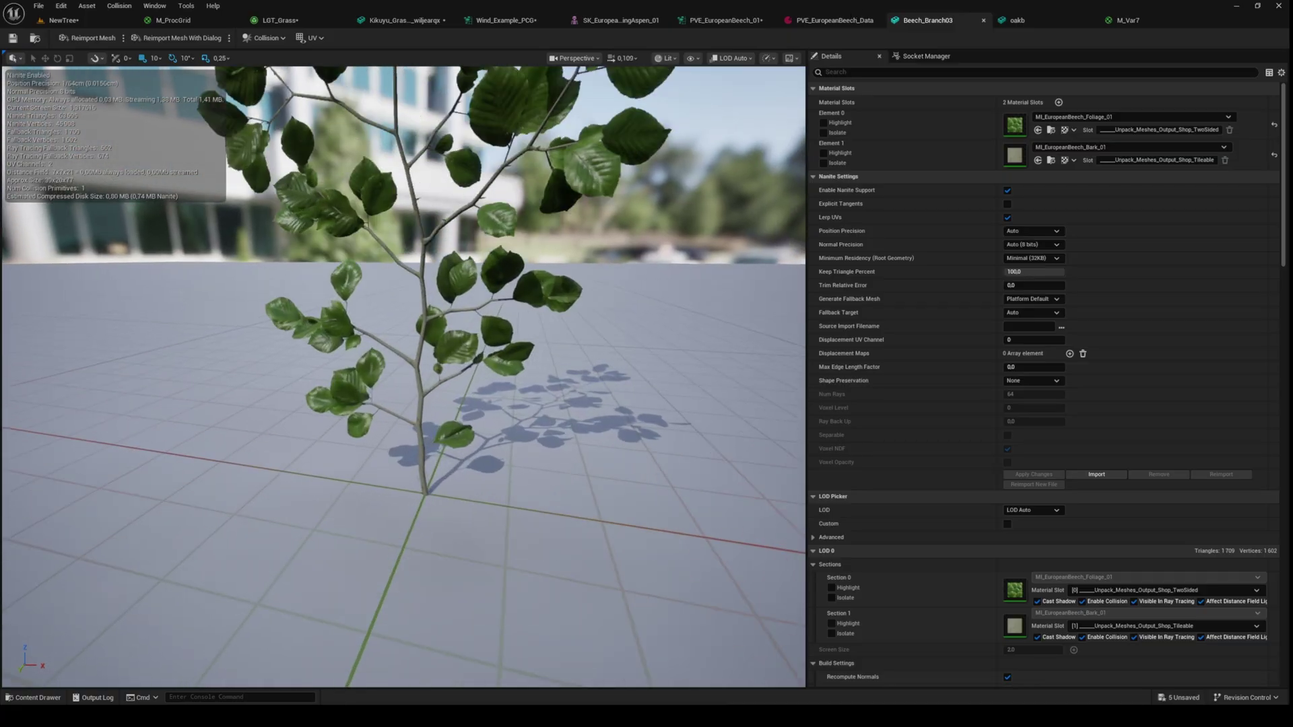
key(f)
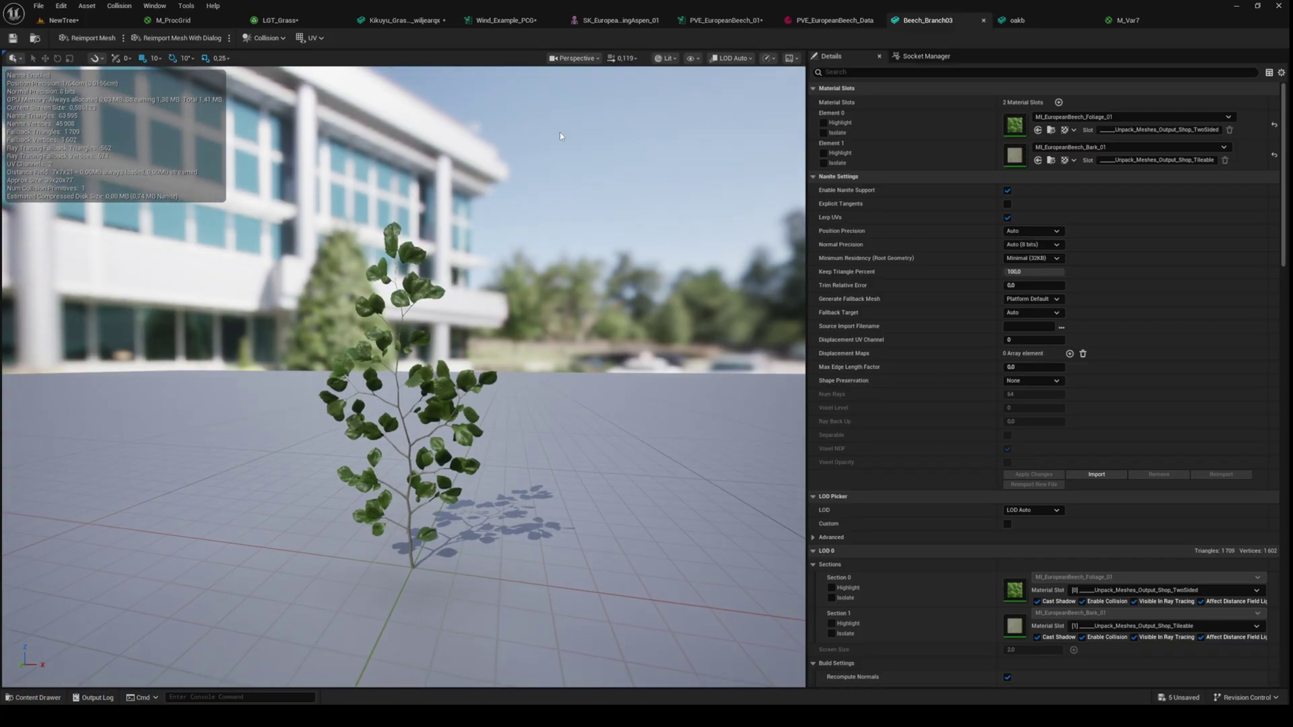
click(810, 20)
click(725, 20)
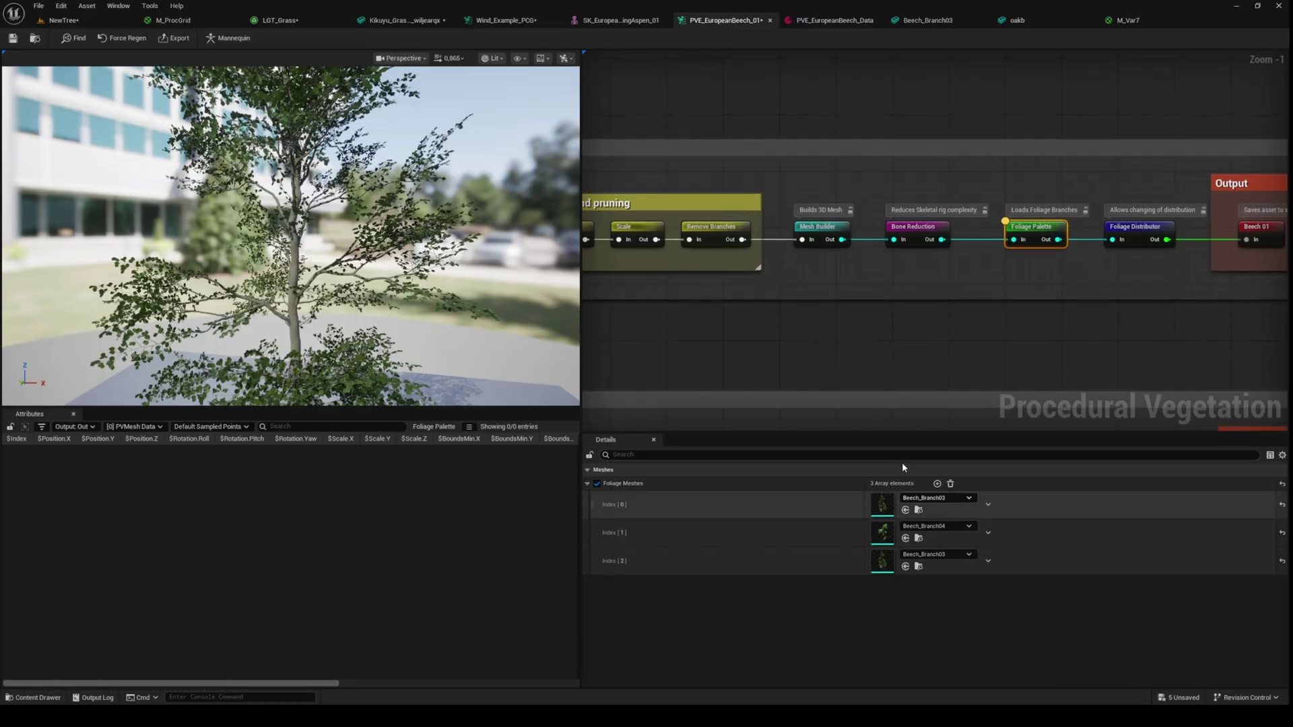
mouse_move(405, 252)
mouse_down()
mouse_move(304, 252)
mouse_move(980, 260)
mouse_up()
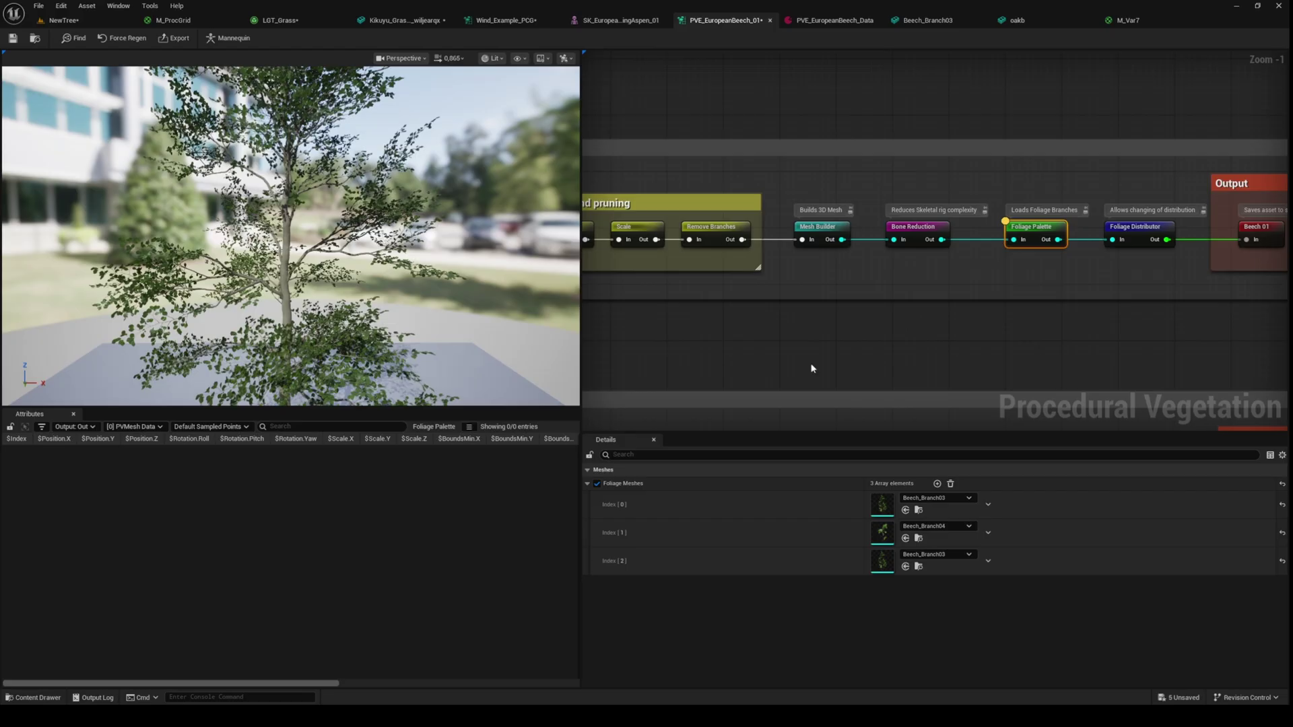
click(823, 21)
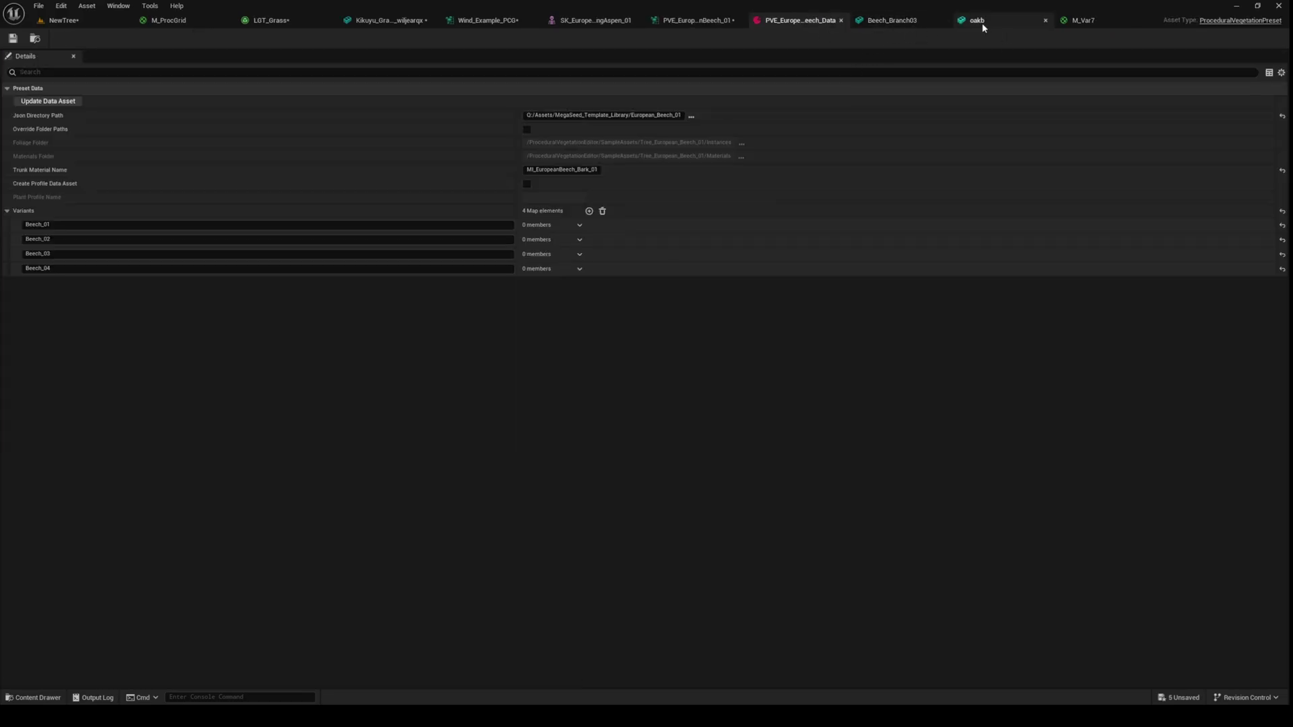
click(965, 20)
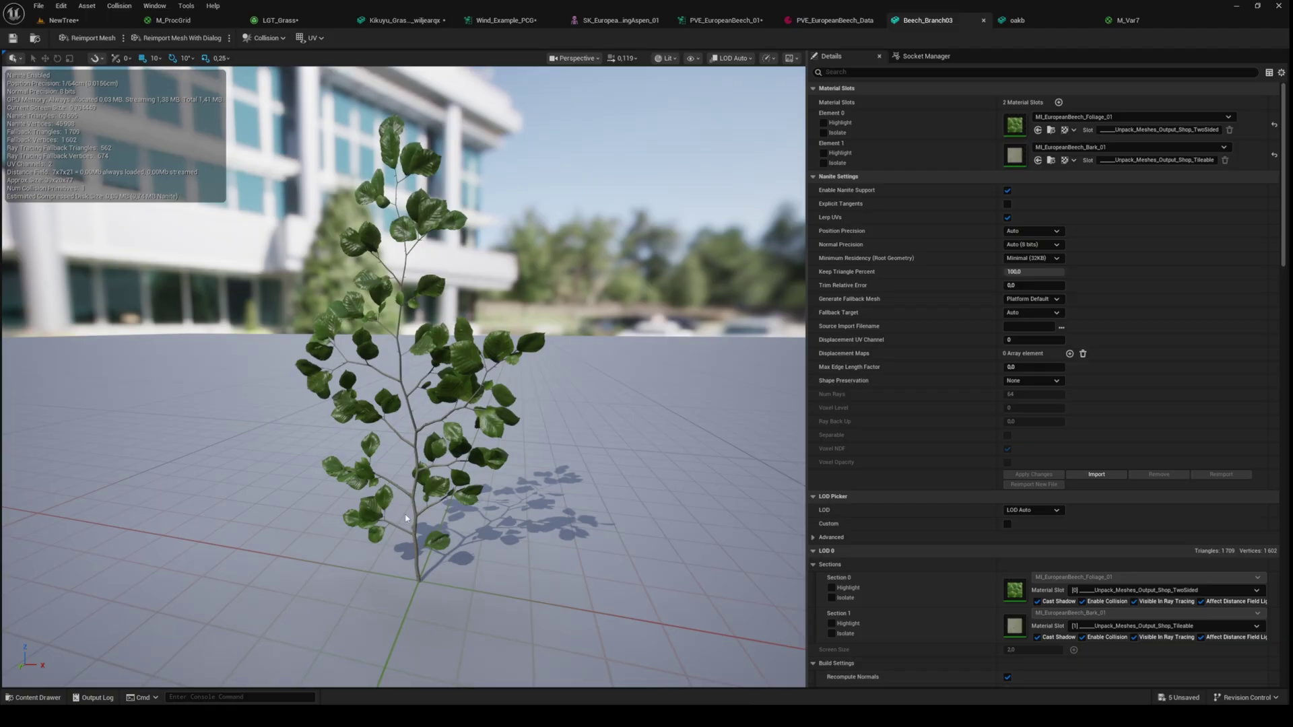
click(726, 20)
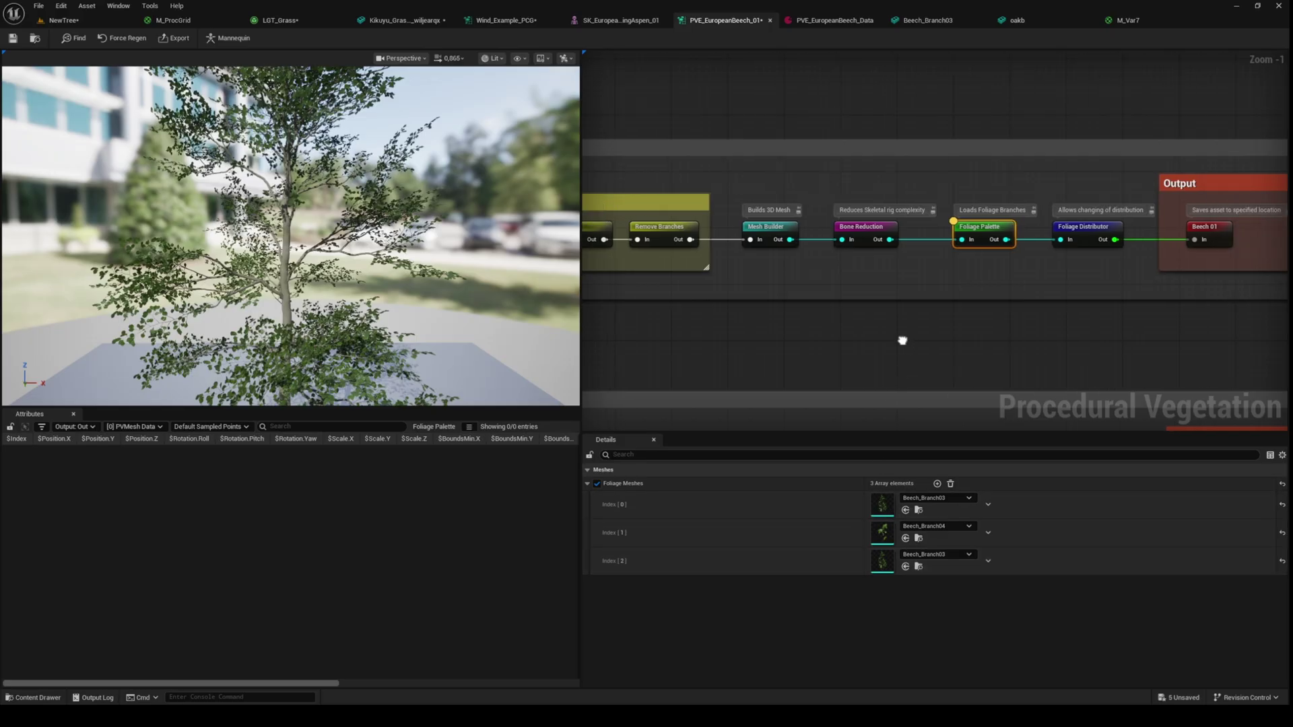
- Select the Foliage Distributor node and frame the graphs and the tree preview
click(1066, 228)
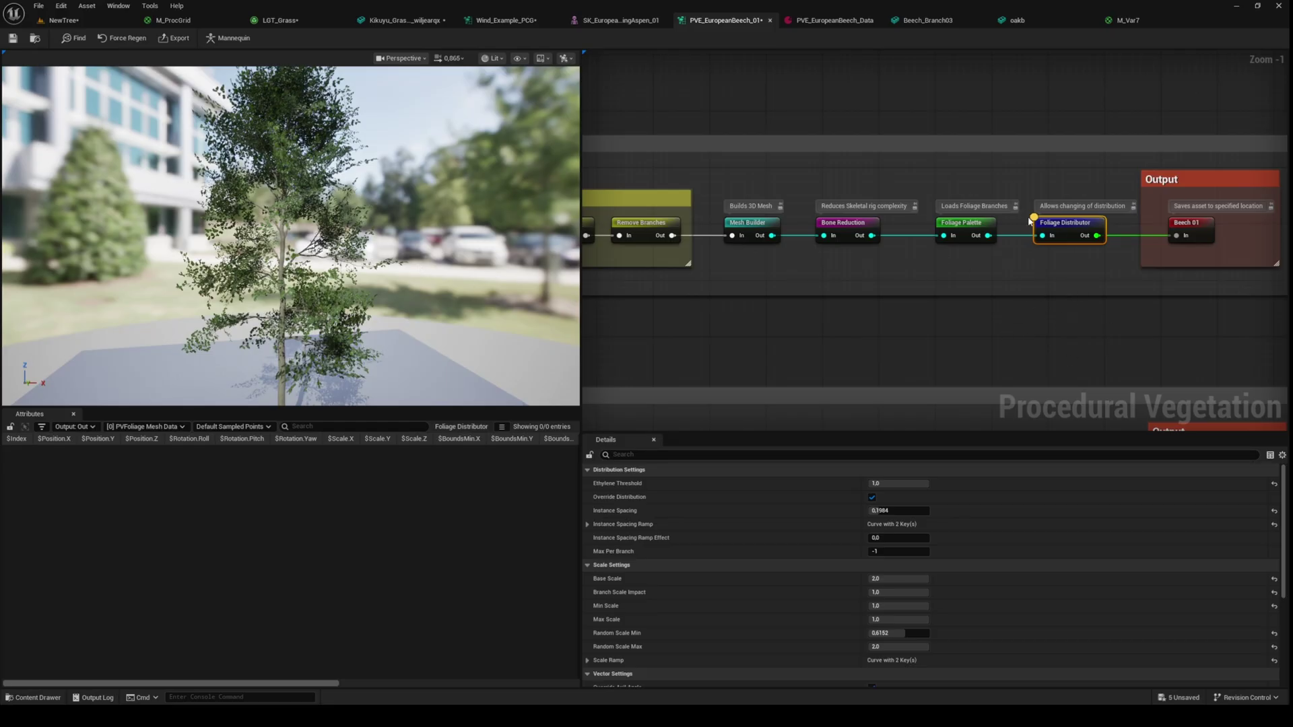
right_drag(1053, 306, 1068, 318)
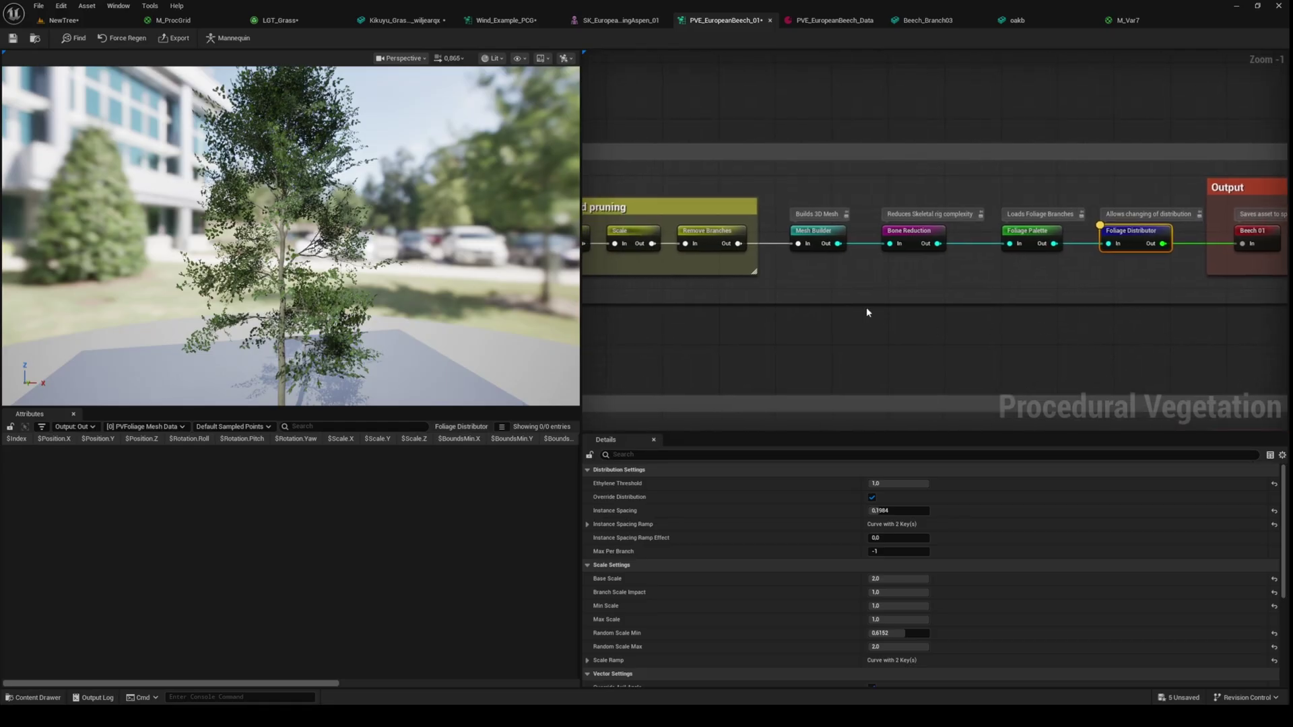
scroll(865, 308, down, 3)
drag(348, 199, 349, 151)
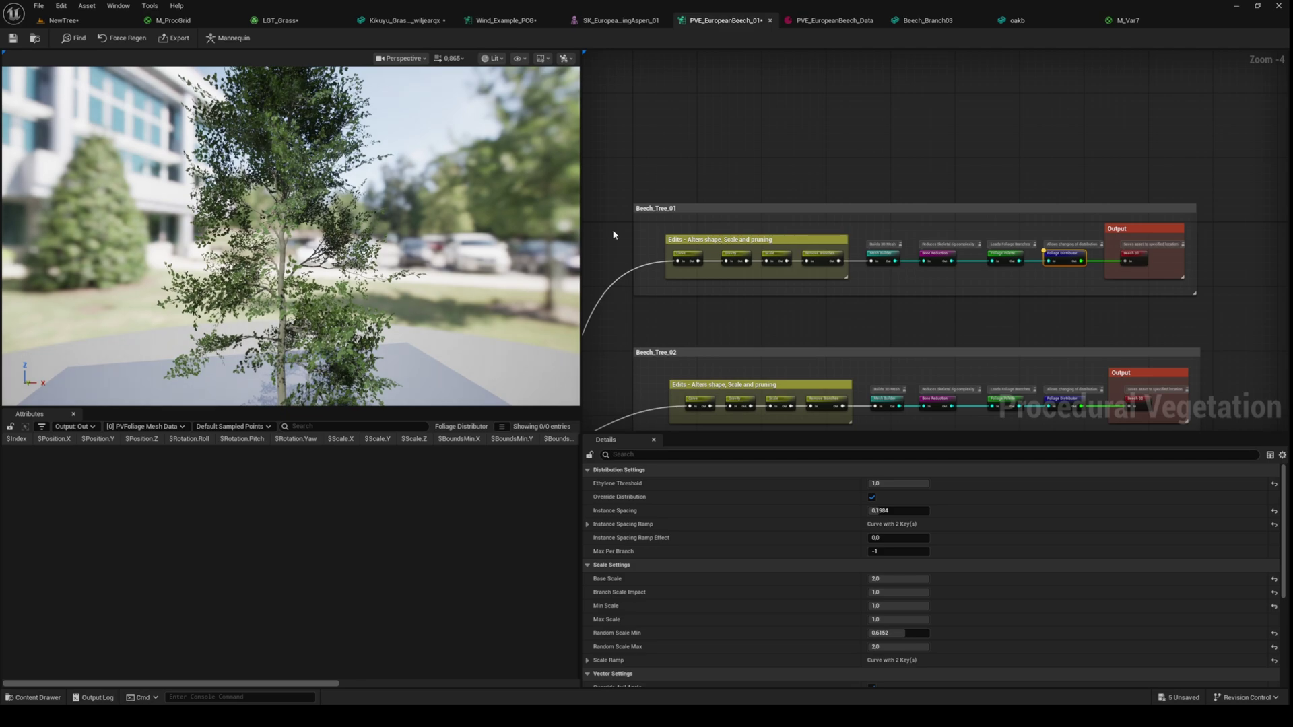
scroll(1079, 286, up, 3)
mouse_move(1040, 349)
right_down()
mouse_move(1010, 334)
mouse_move(1056, 331)
mouse_move(953, 318)
right_up()
scroll(1001, 327, down, 3)
scroll(952, 317, up, 4)
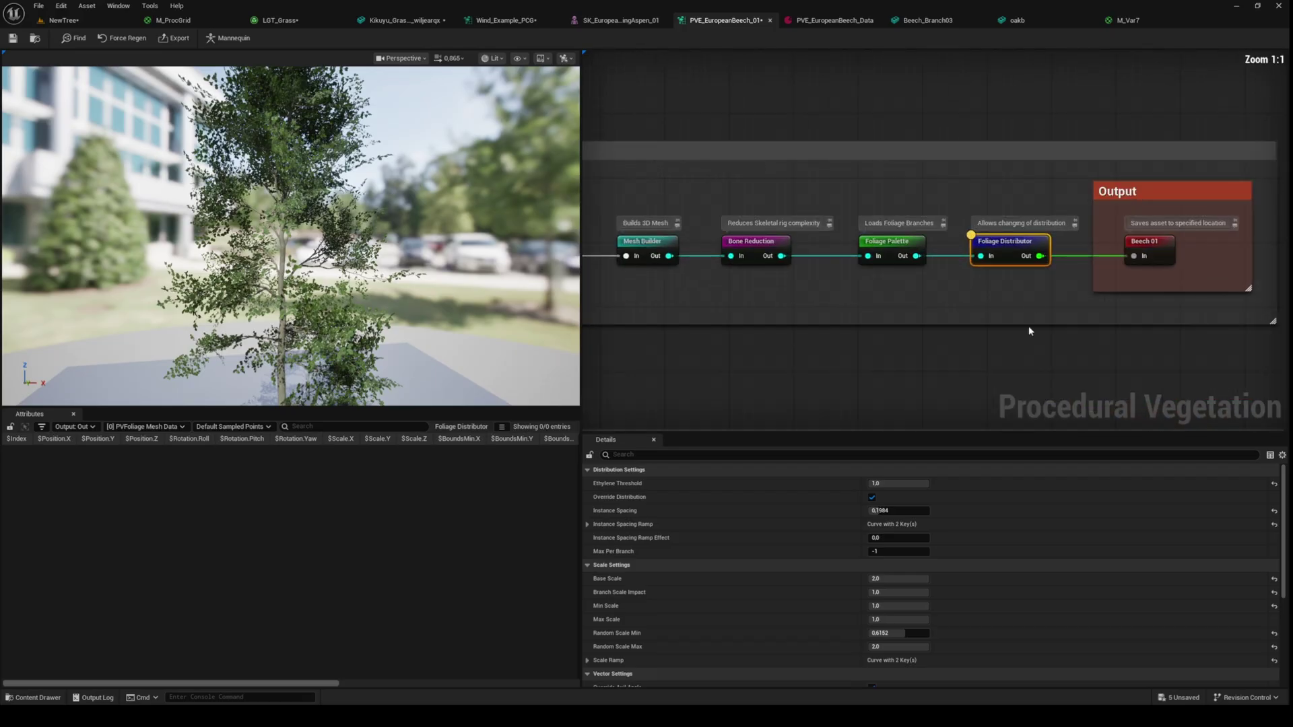
- Toggle the distribution override off and on, and reduce the foliage instance spacing
click(871, 498)
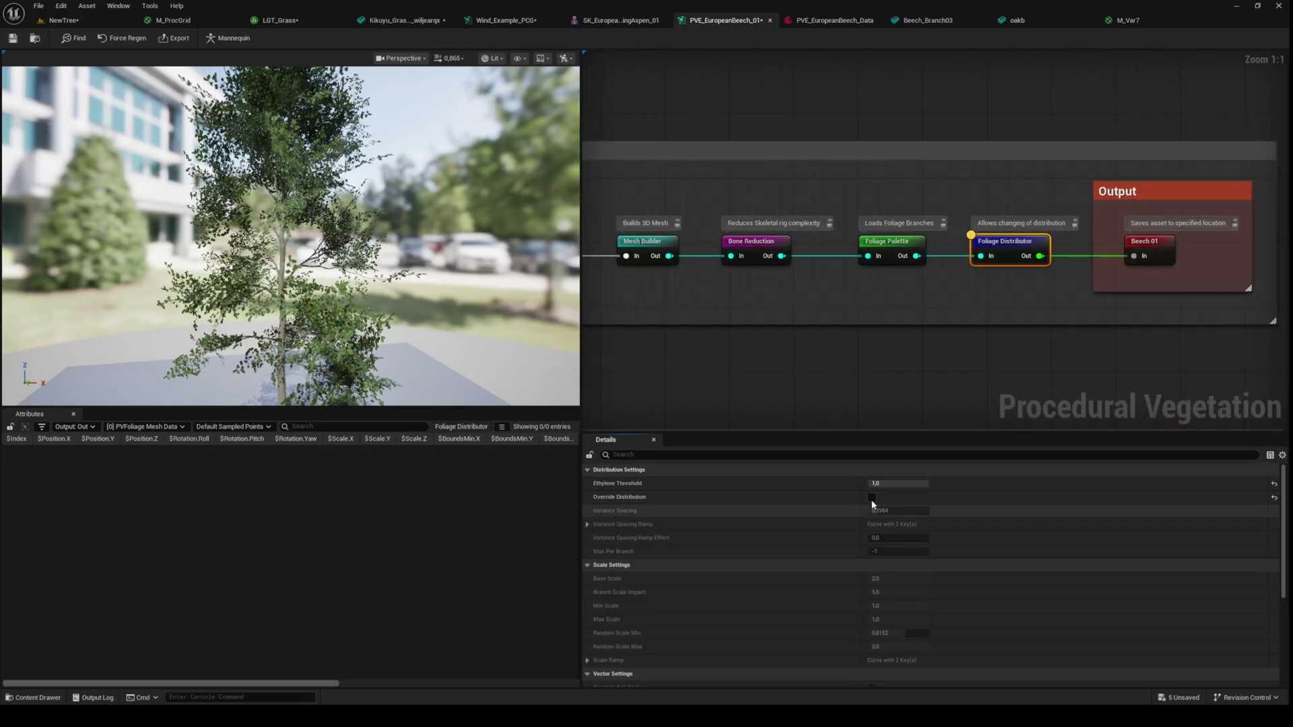
click(871, 497)
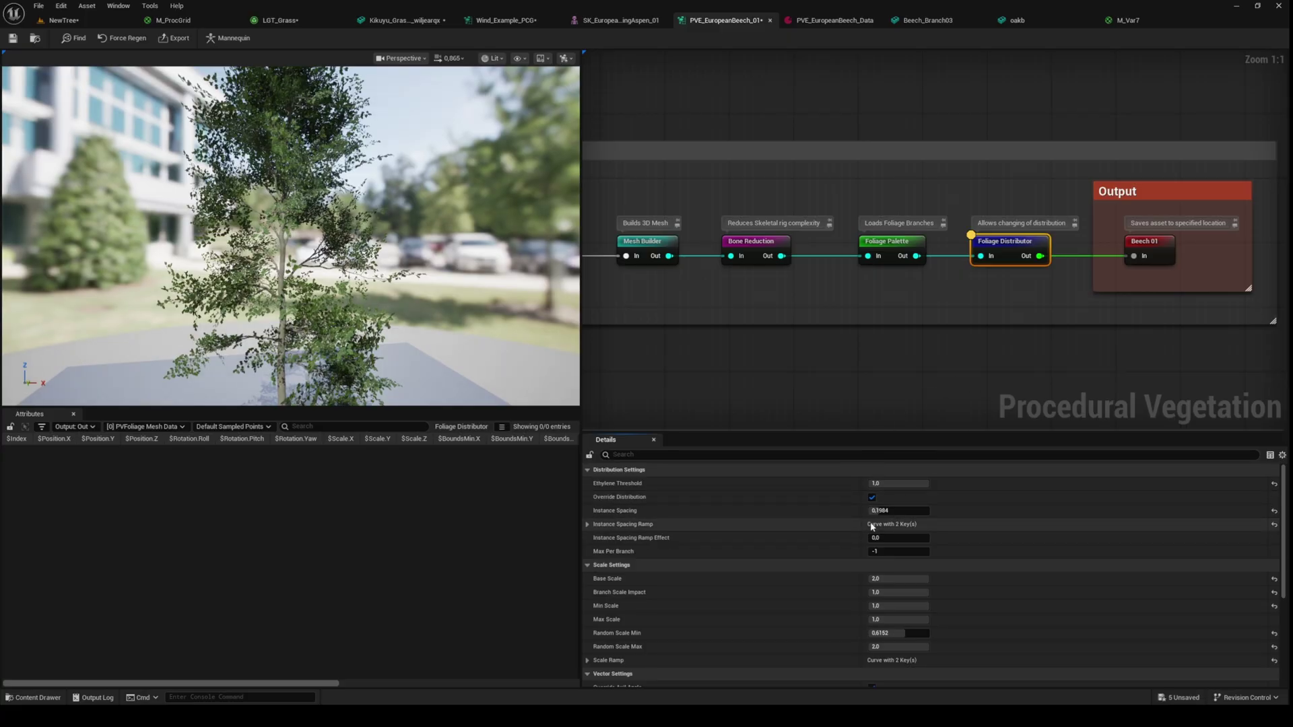
mouse_move(885, 511)
mouse_down()
mouse_move(868, 512)
mouse_move(899, 511)
mouse_move(877, 512)
mouse_up()
scroll(860, 600, down, 1)
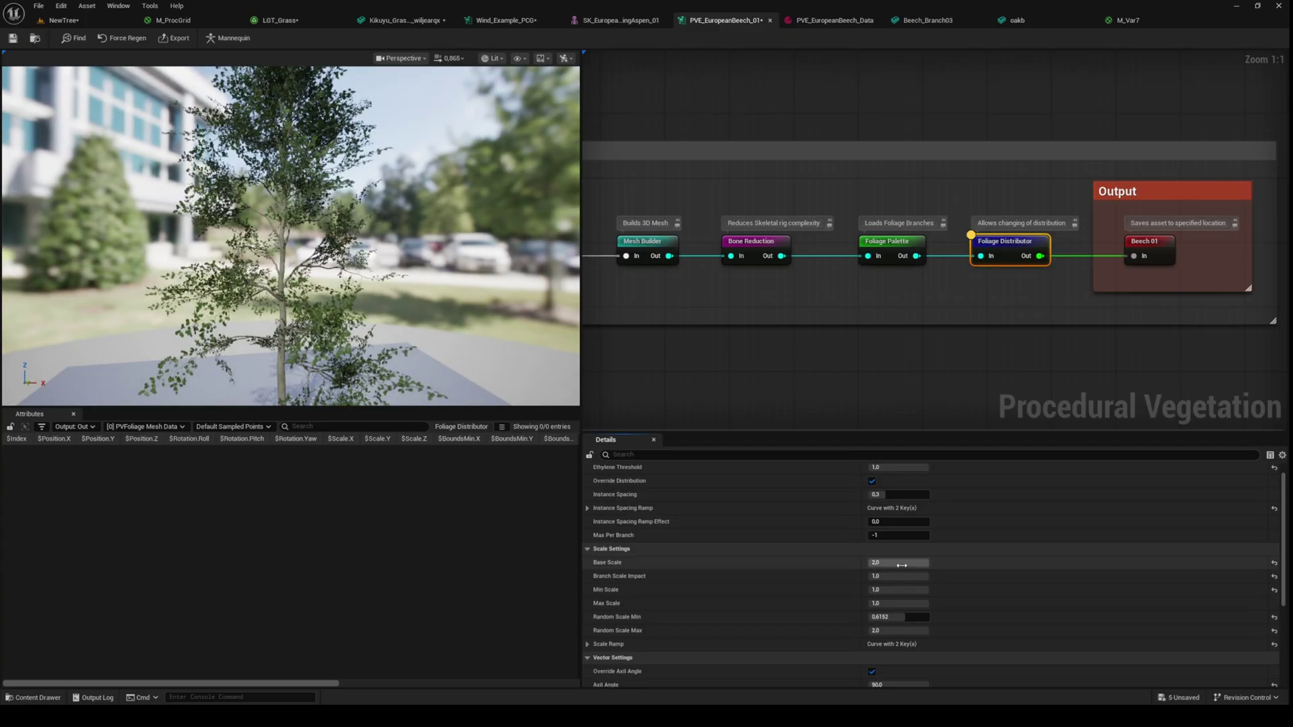
- Set Base Scale to 2.0 and raise the minimum random foliage scale
click(901, 565)
text(2)
key(Return)
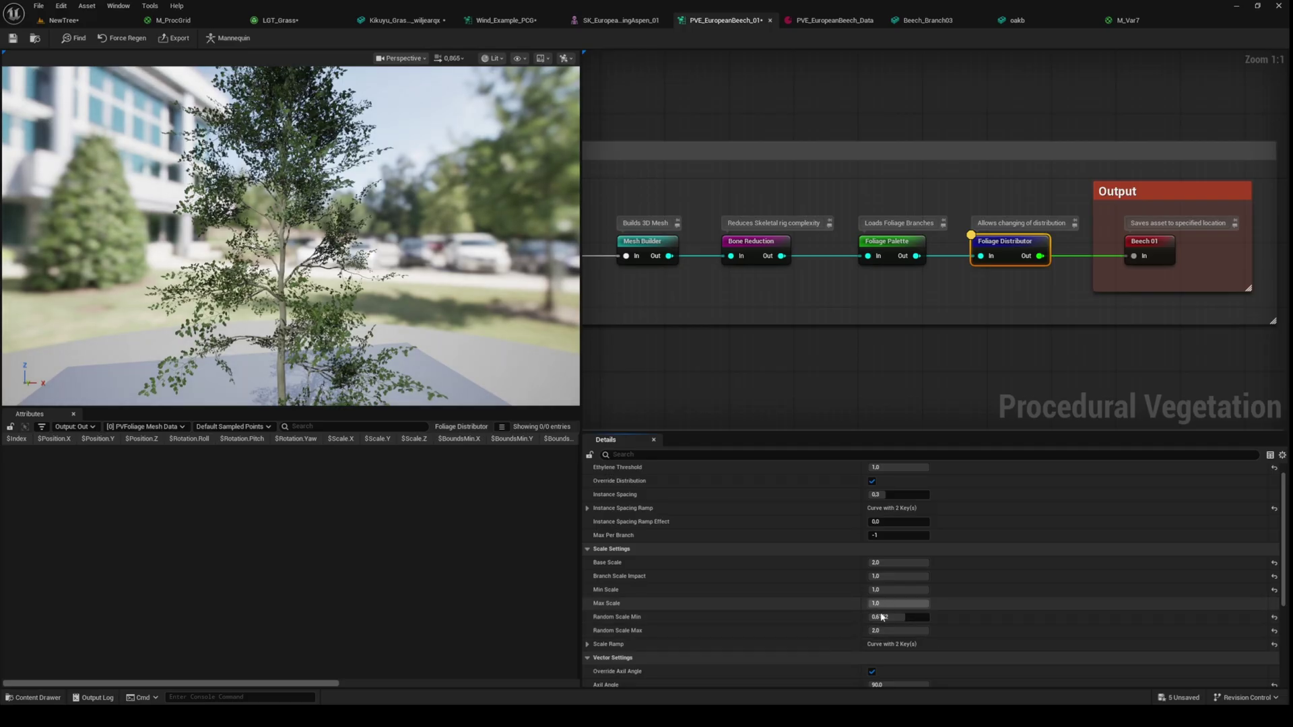
drag(880, 617, 904, 617)
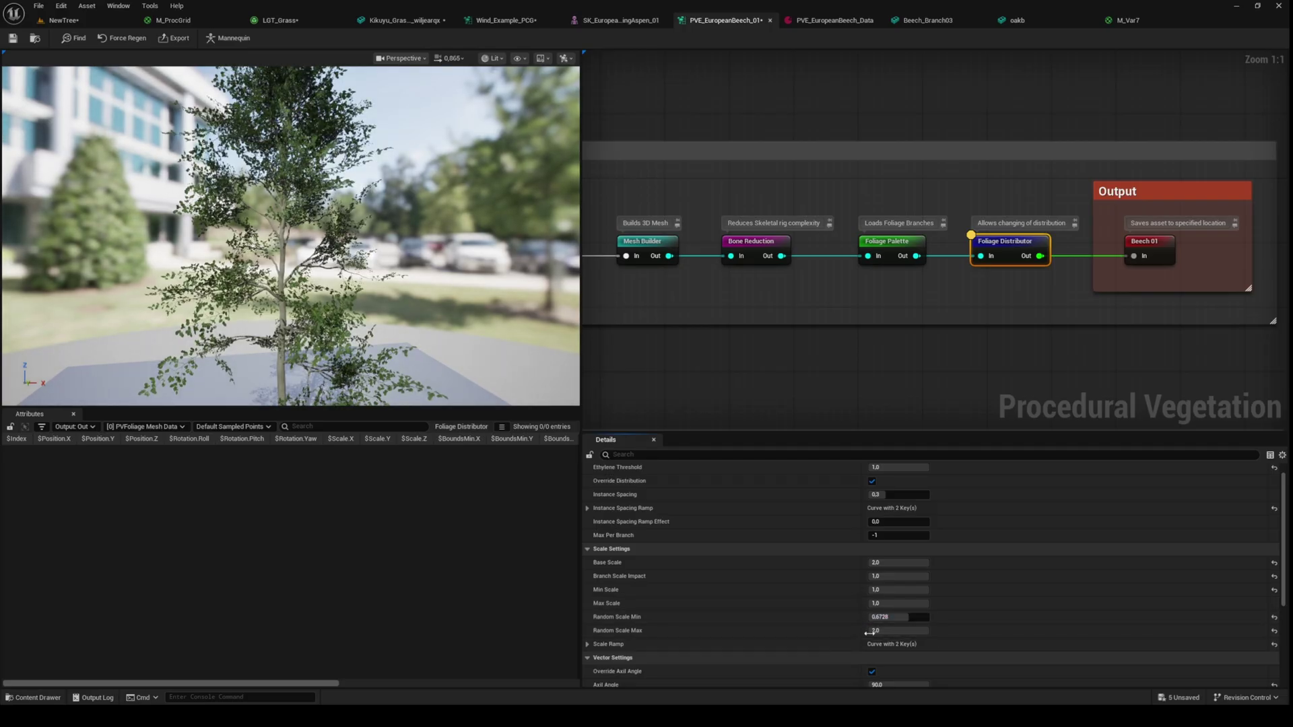
scroll(823, 622, down, 3)
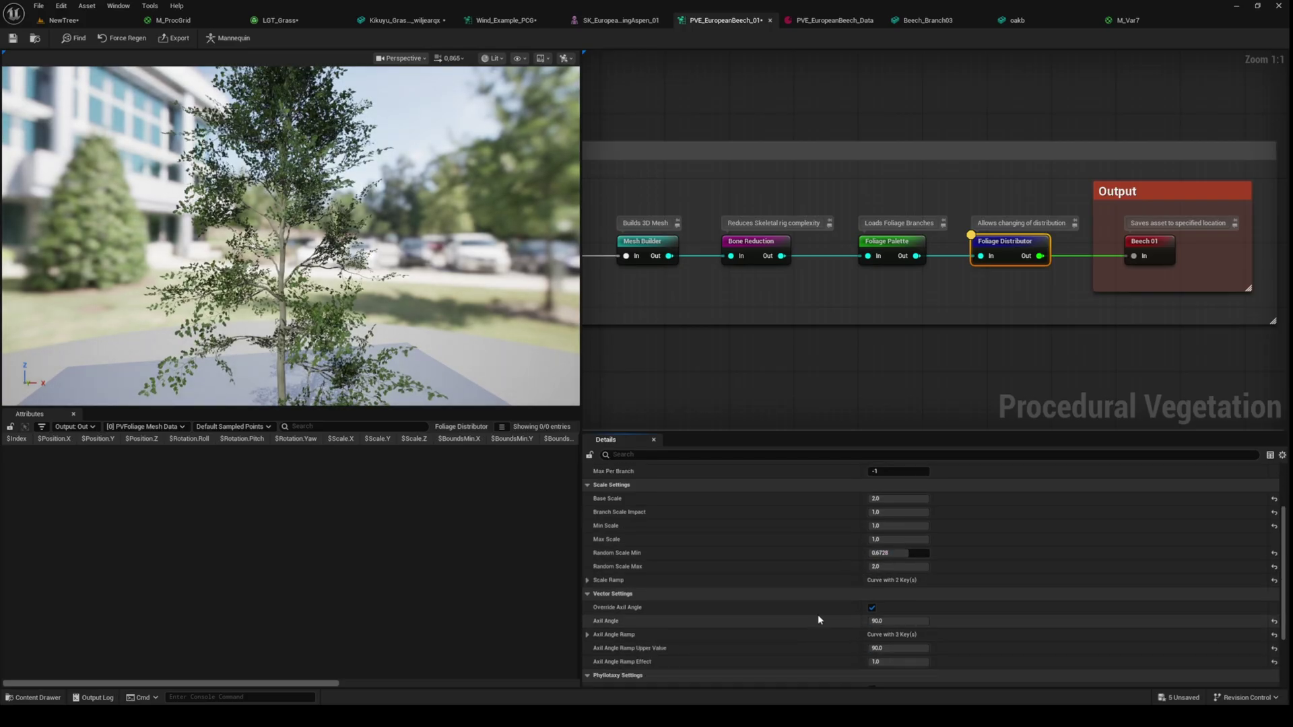
scroll(707, 626, down, 2)
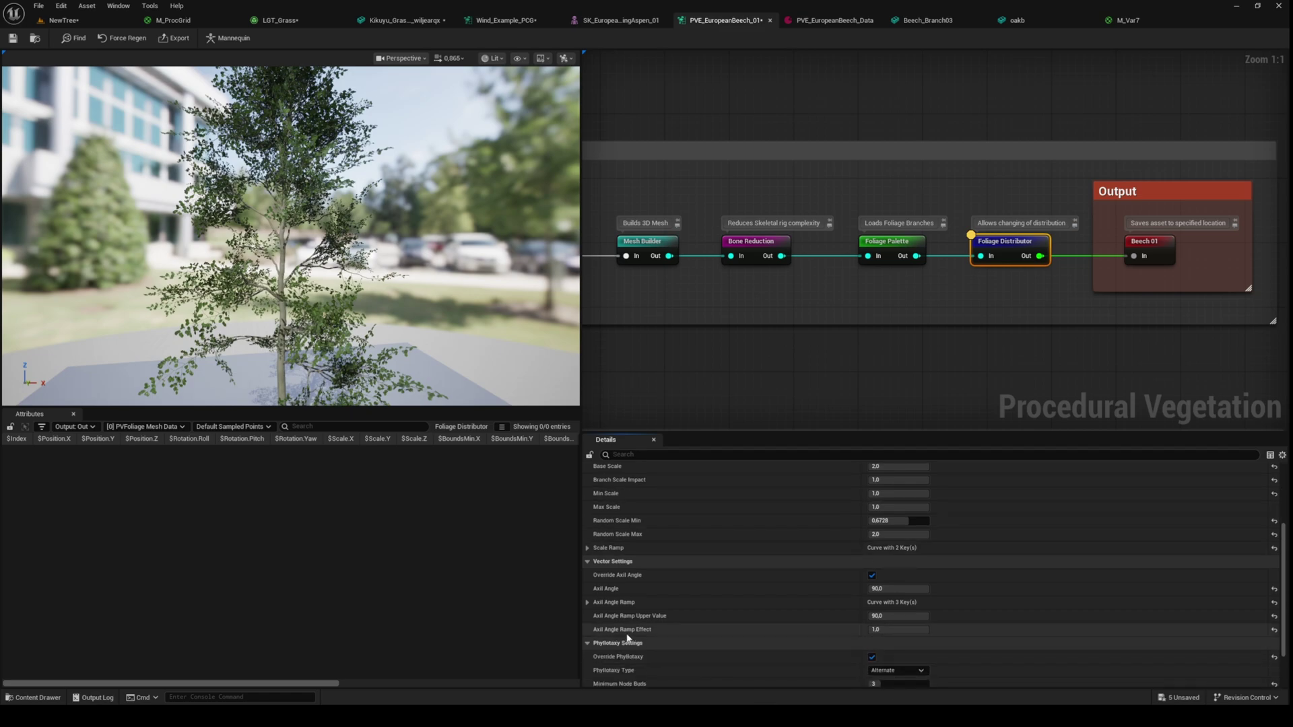
- Lower the Axil Angle Ramp Effect and set the ramp's upper value to 90
mouse_move(898, 629)
mouse_down()
mouse_move(878, 629)
mouse_move(919, 629)
mouse_move(879, 616)
mouse_up()
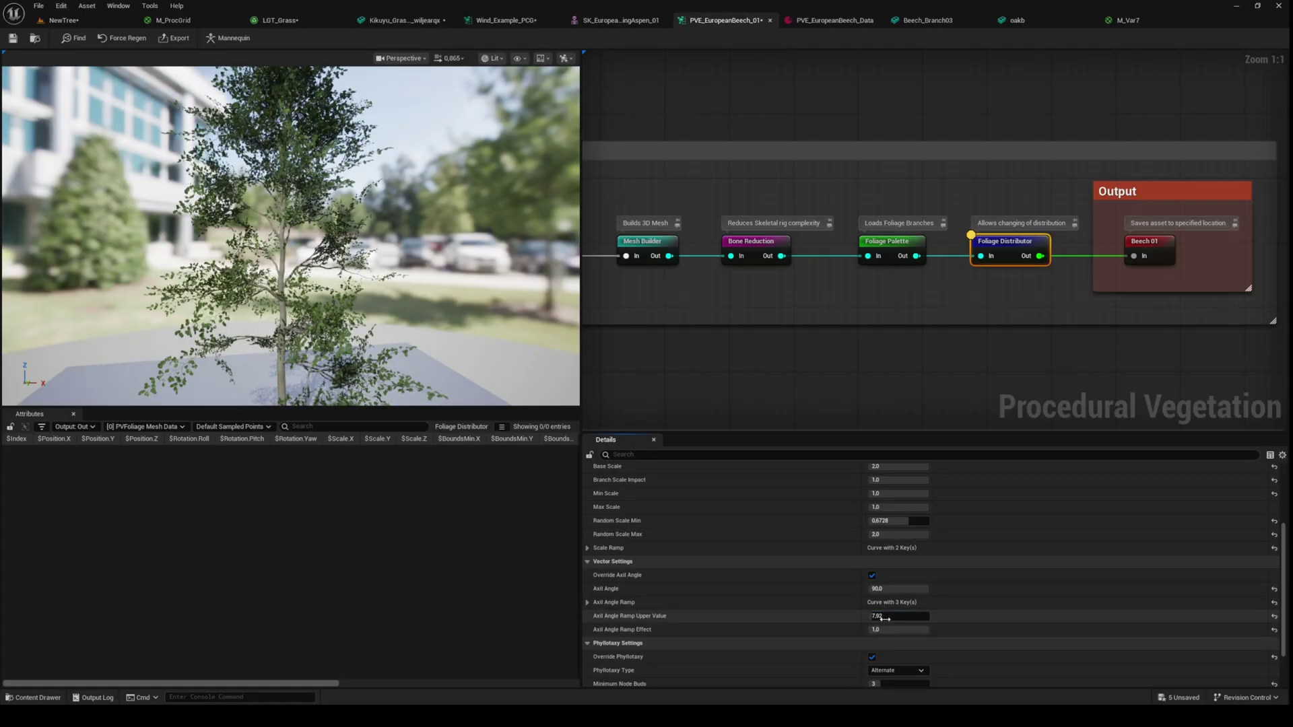
text(0)
key(Return)
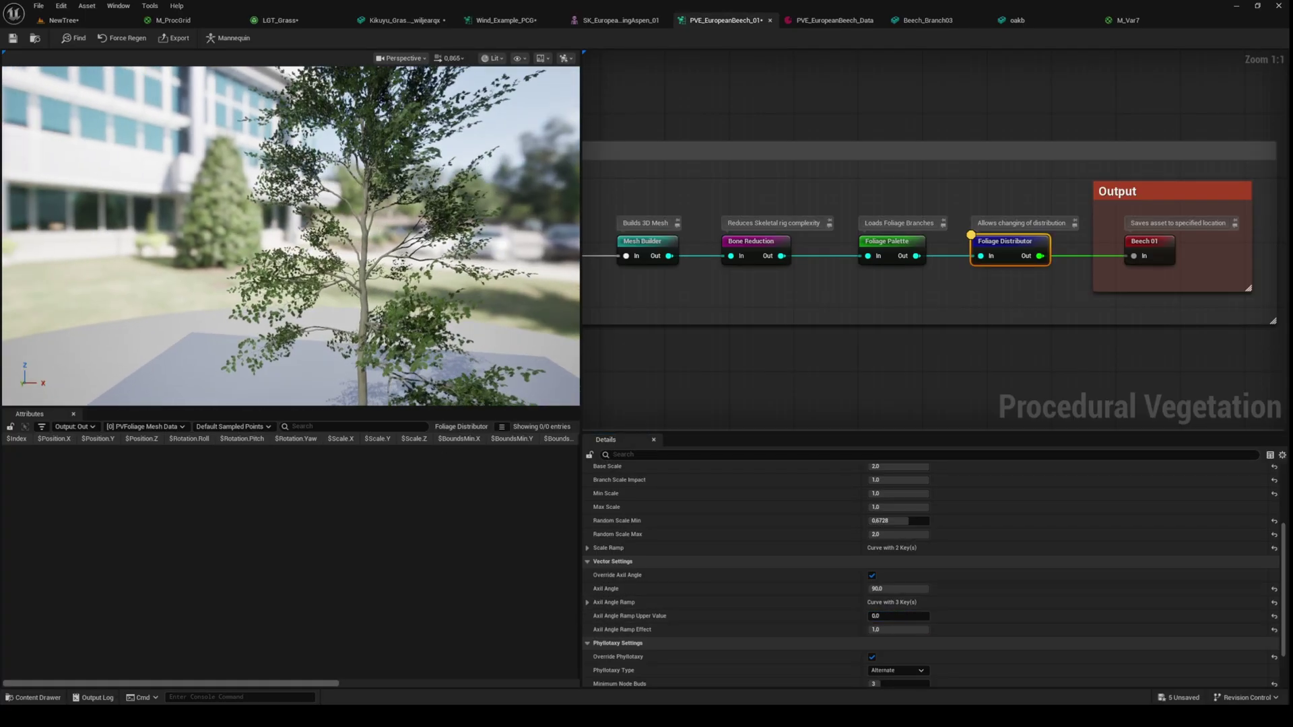
mouse_move(903, 615)
mouse_down()
mouse_move(970, 615)
mouse_move(903, 616)
mouse_up()
text(90)
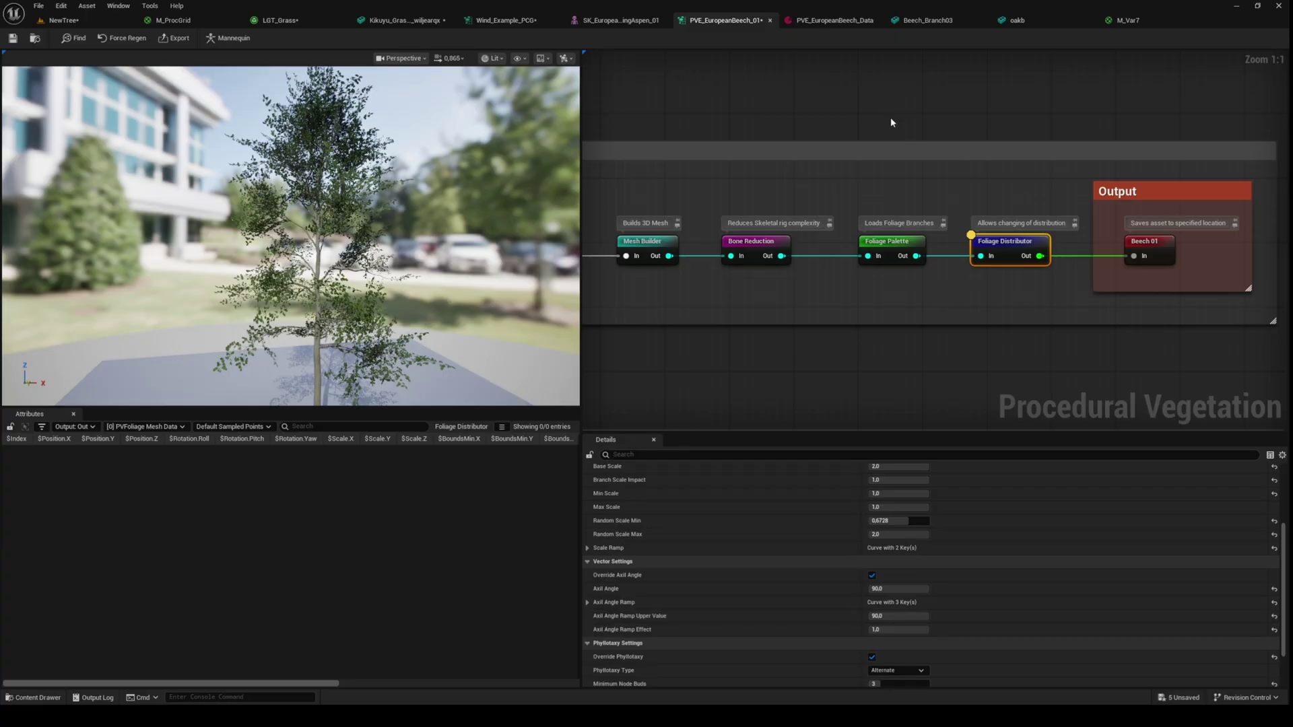
- Export the Beech 01 output as a Skeletal Mesh with Create Nanite Foliage kept on
right_drag(890, 121, 1001, 102)
click(945, 240)
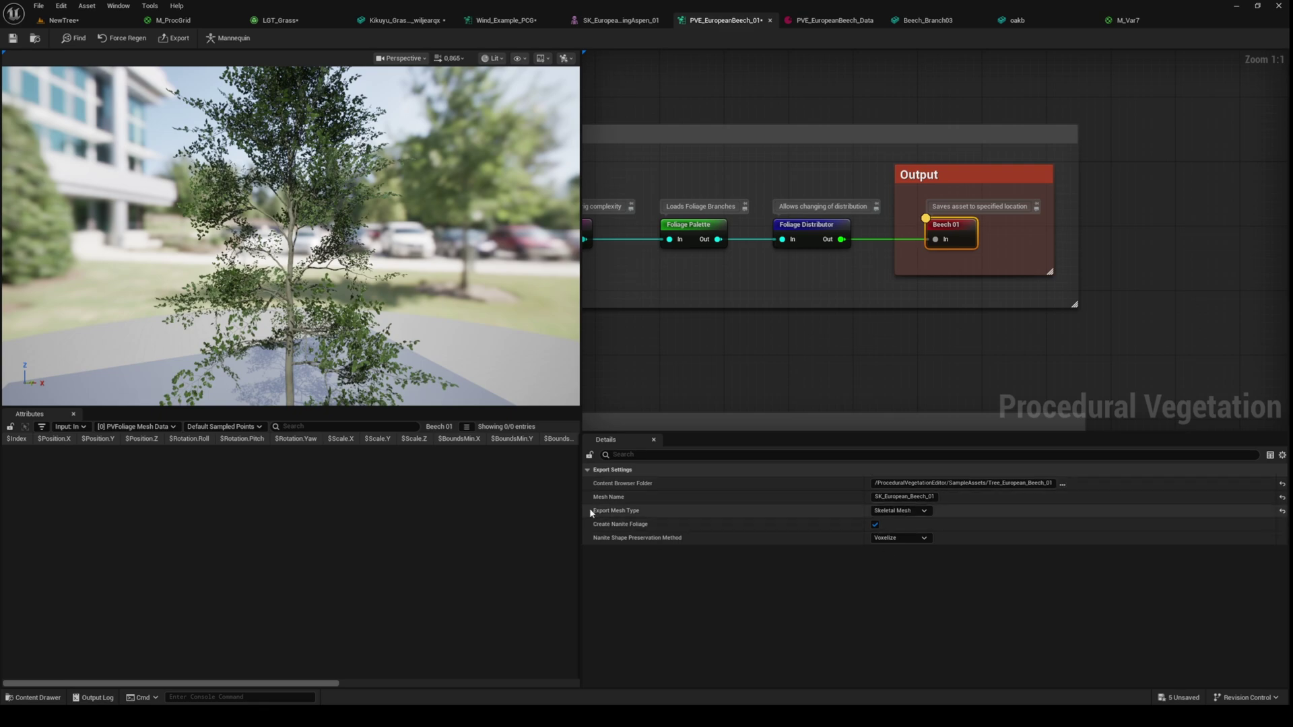
click(922, 511)
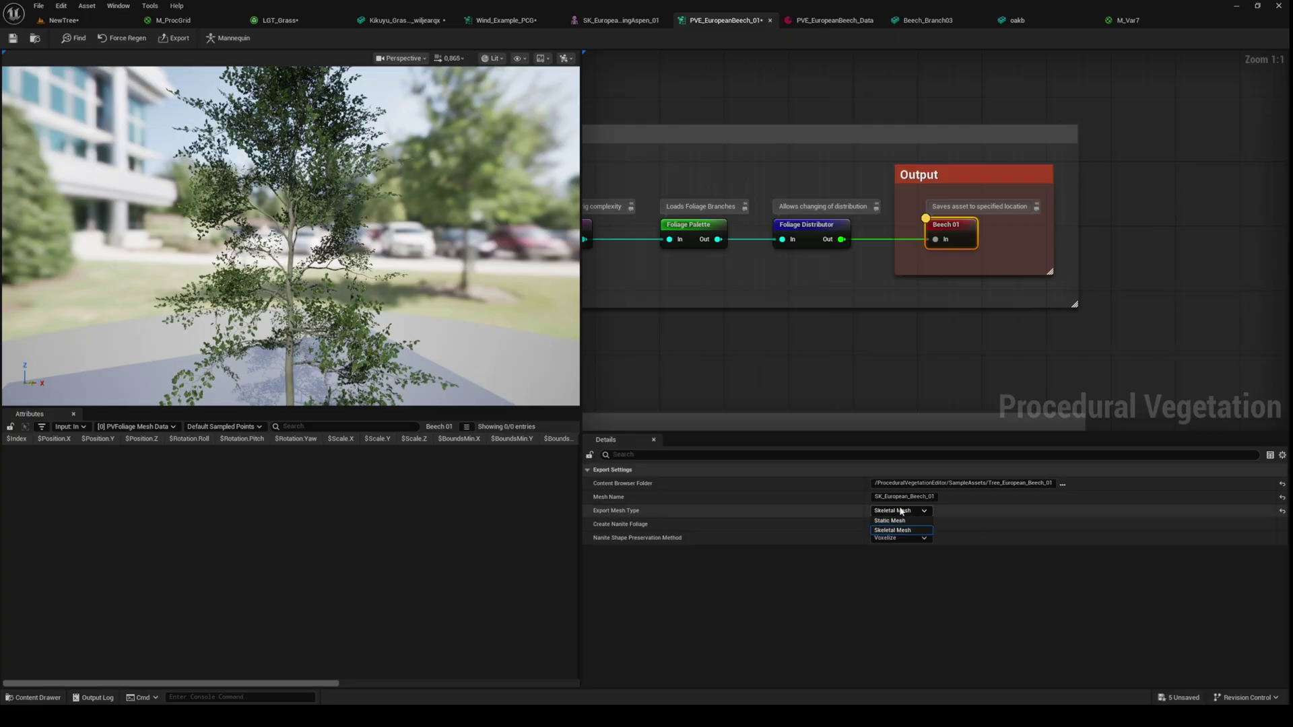
click(901, 512)
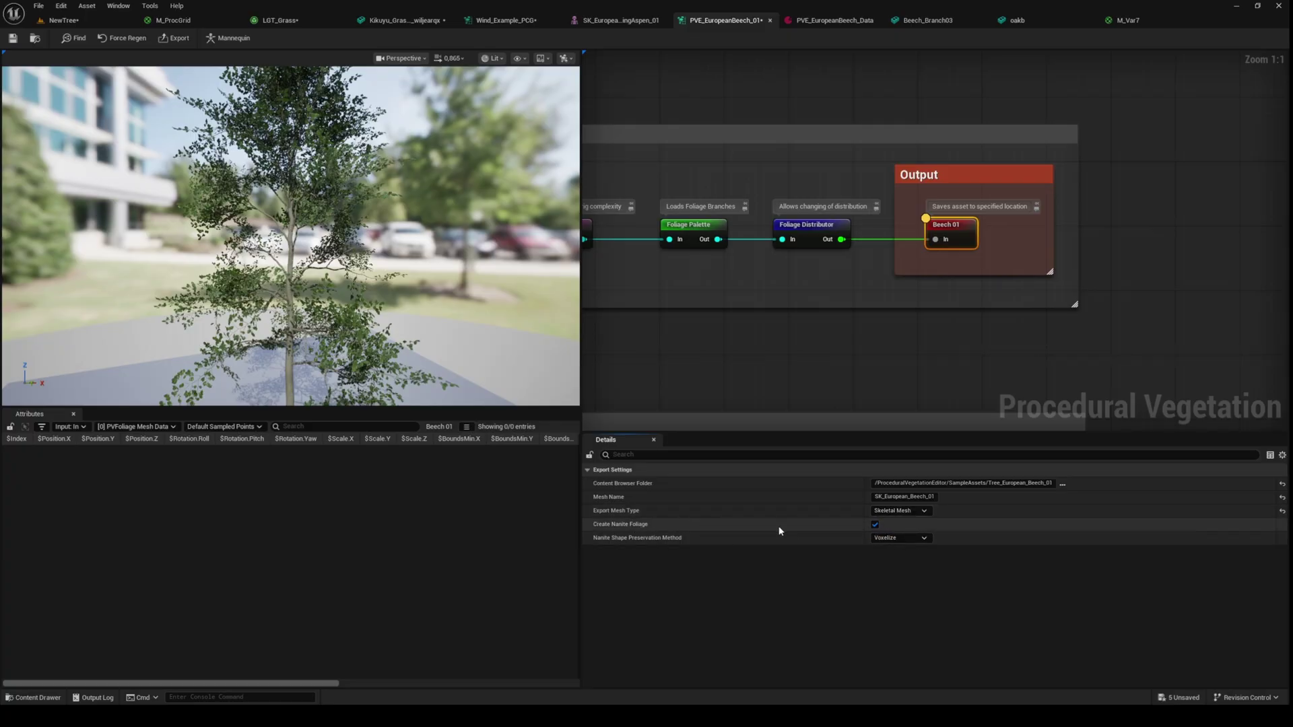
click(895, 537)
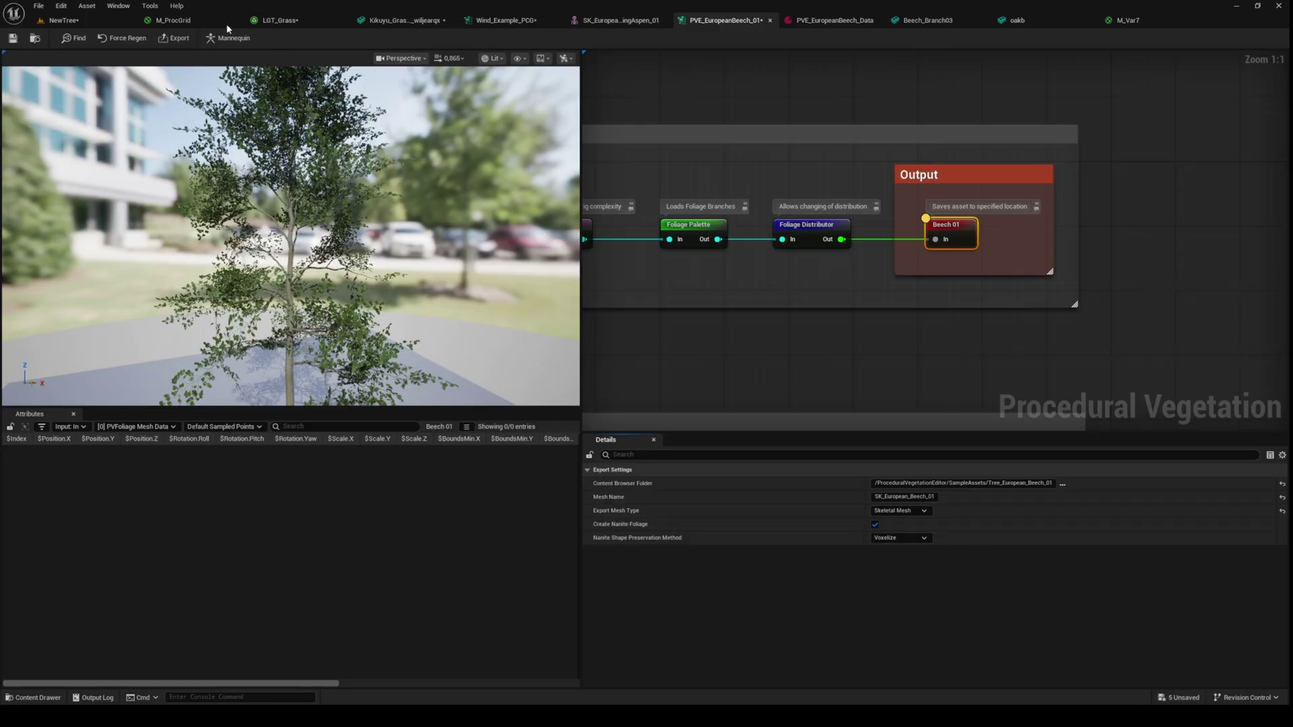
click(172, 42)
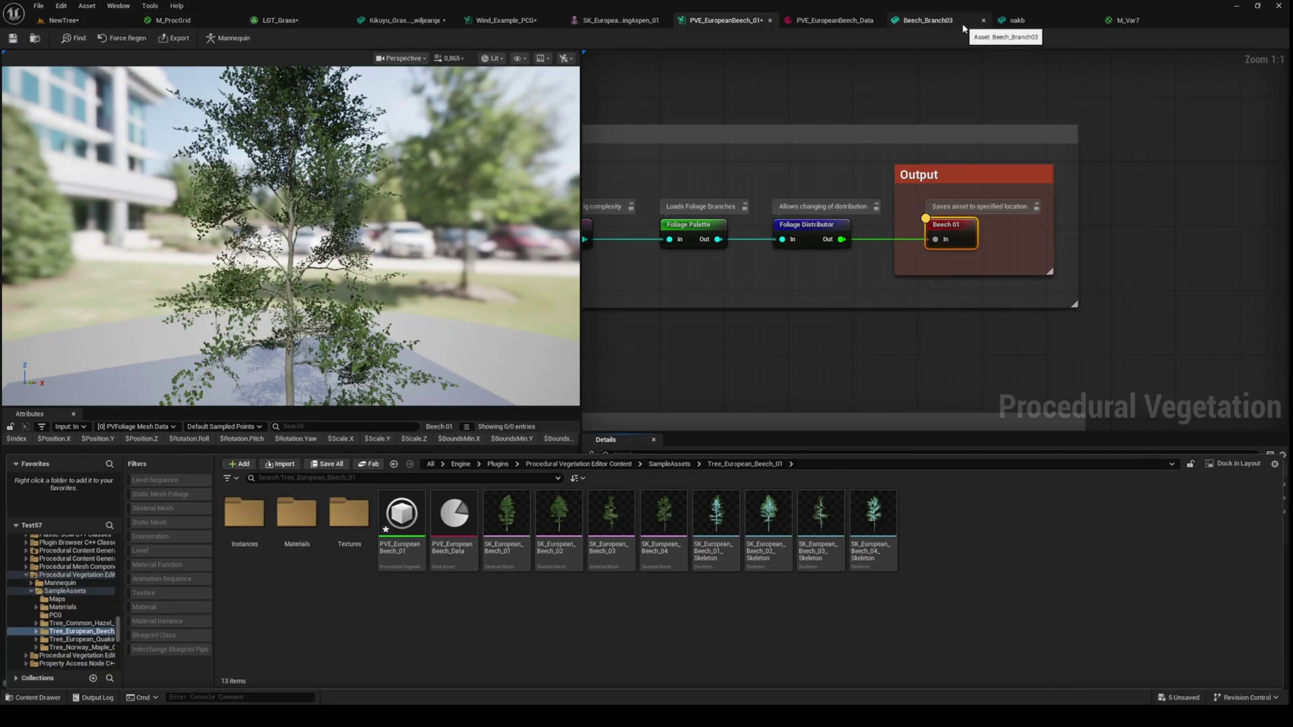
- Look over the Wind_Example_PCG graph and its PCG folder, then return to the NewTree level
click(505, 20)
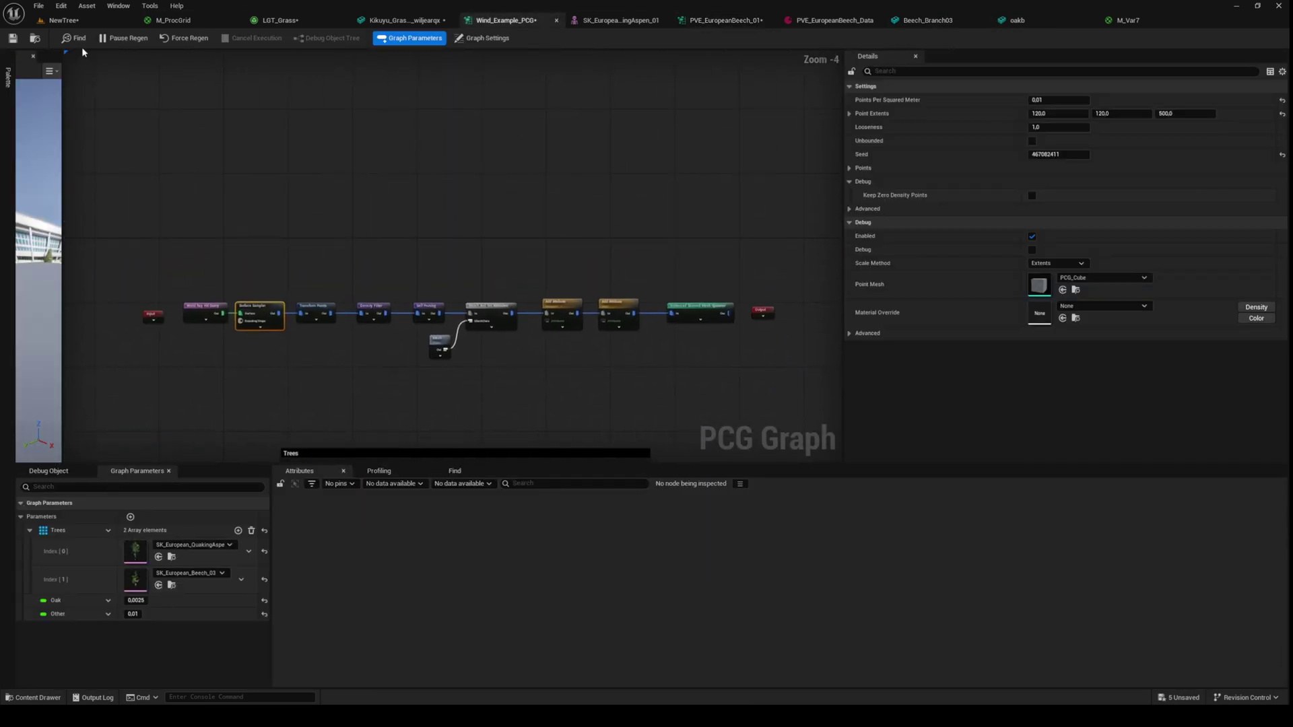
click(35, 37)
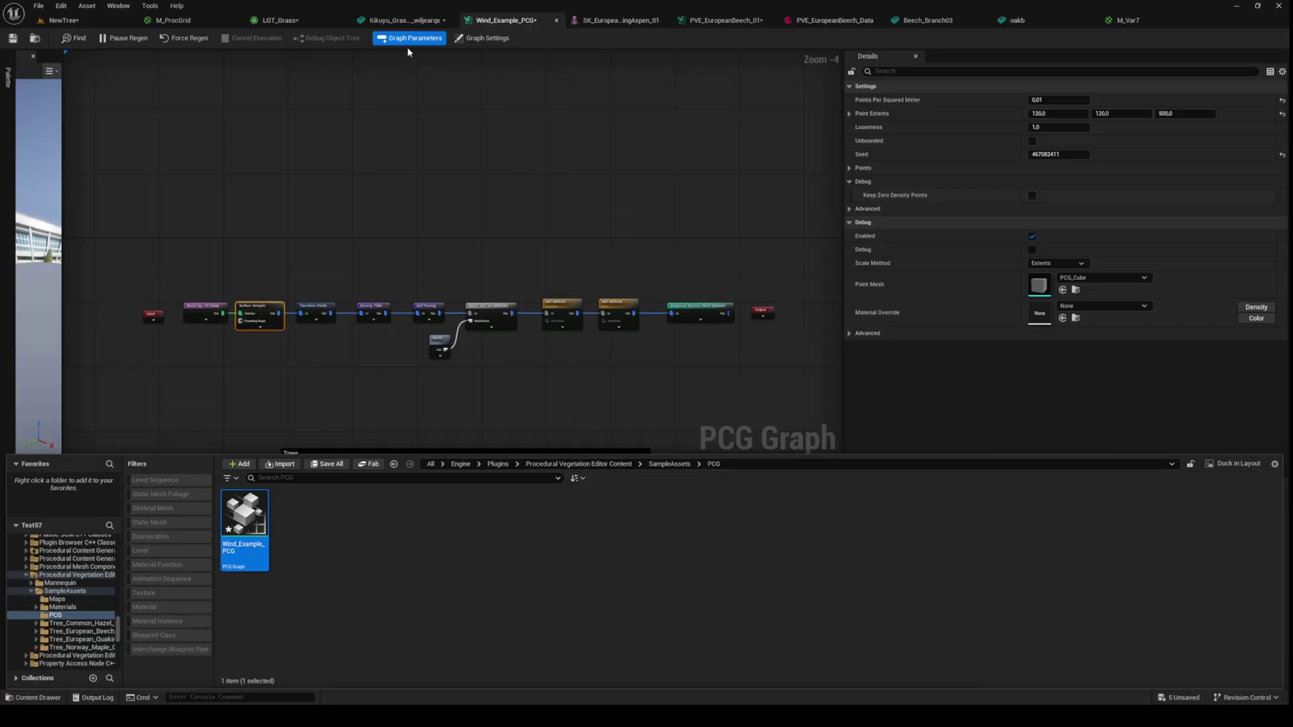
click(406, 134)
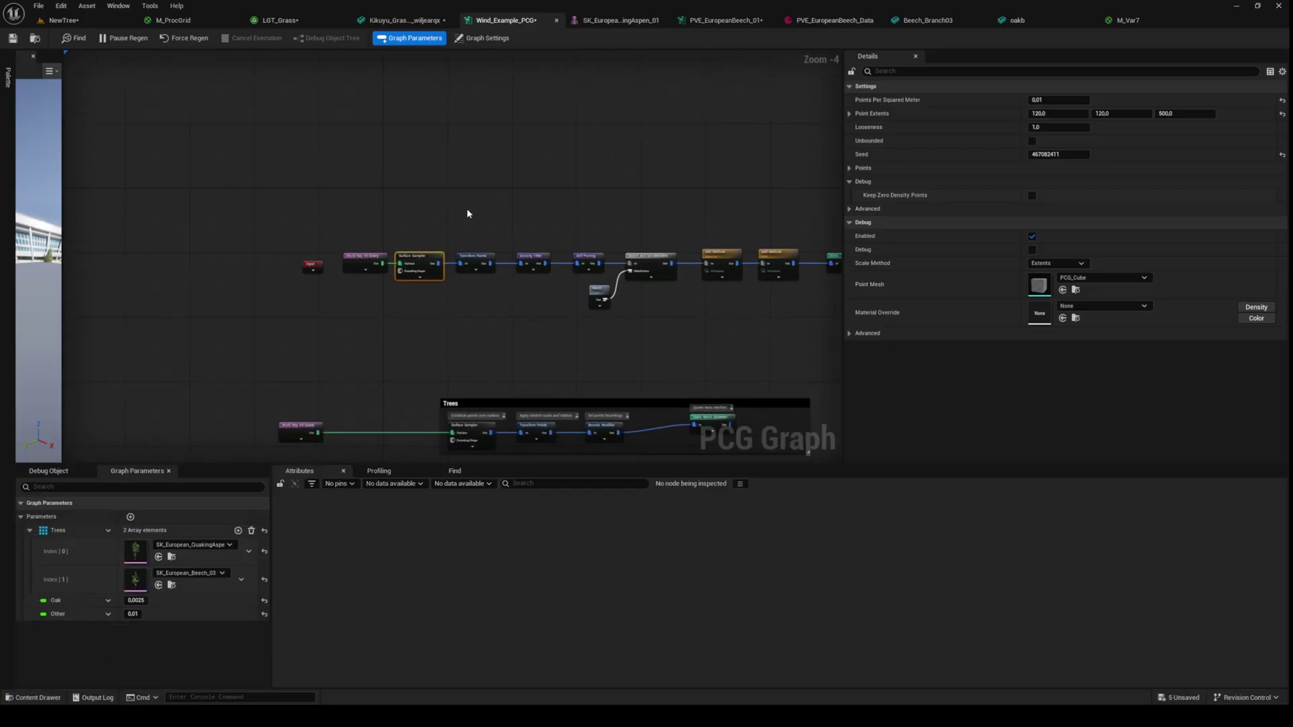
scroll(456, 303, up, 1)
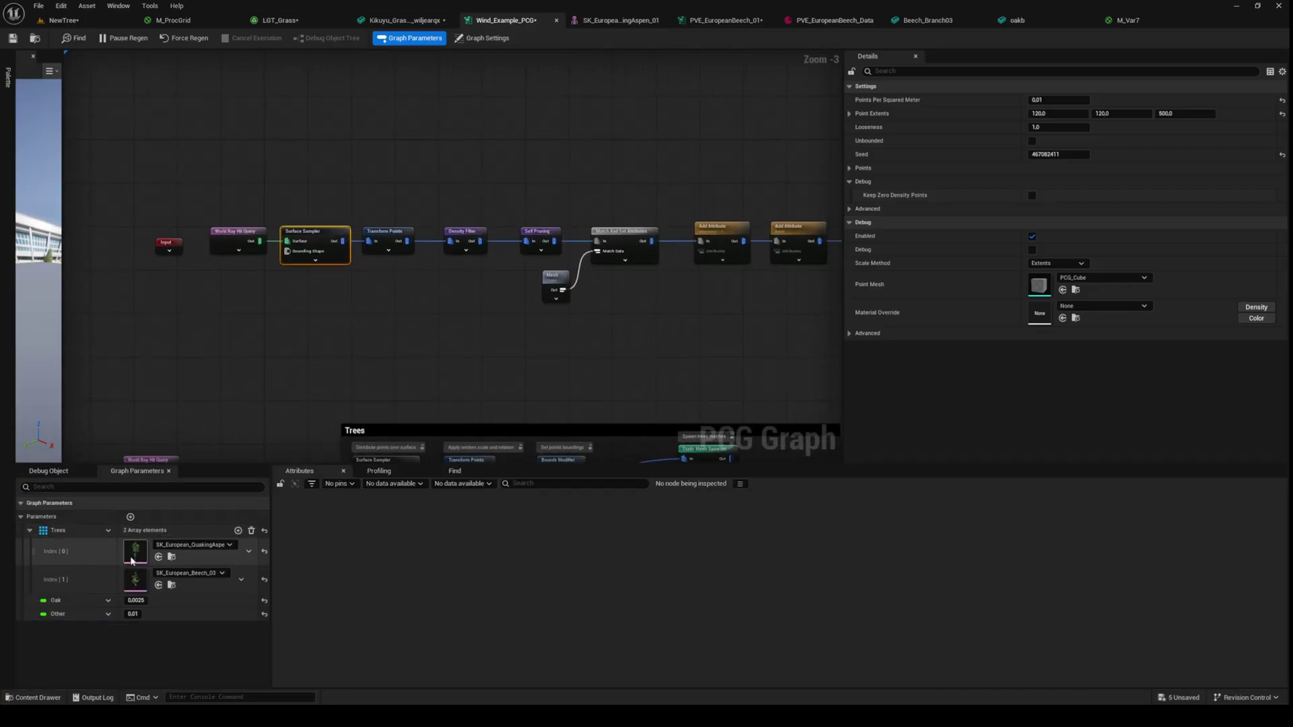
right_drag(366, 324, 401, 342)
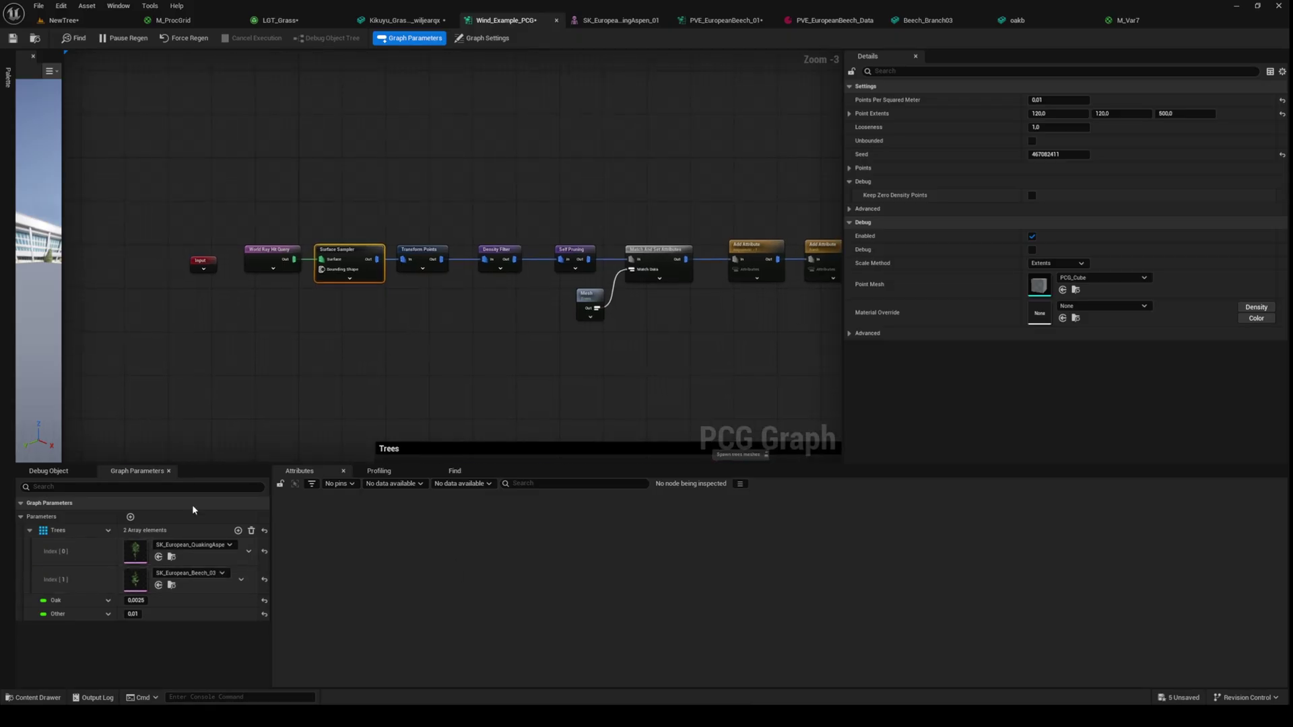
right_drag(397, 258, 470, 255)
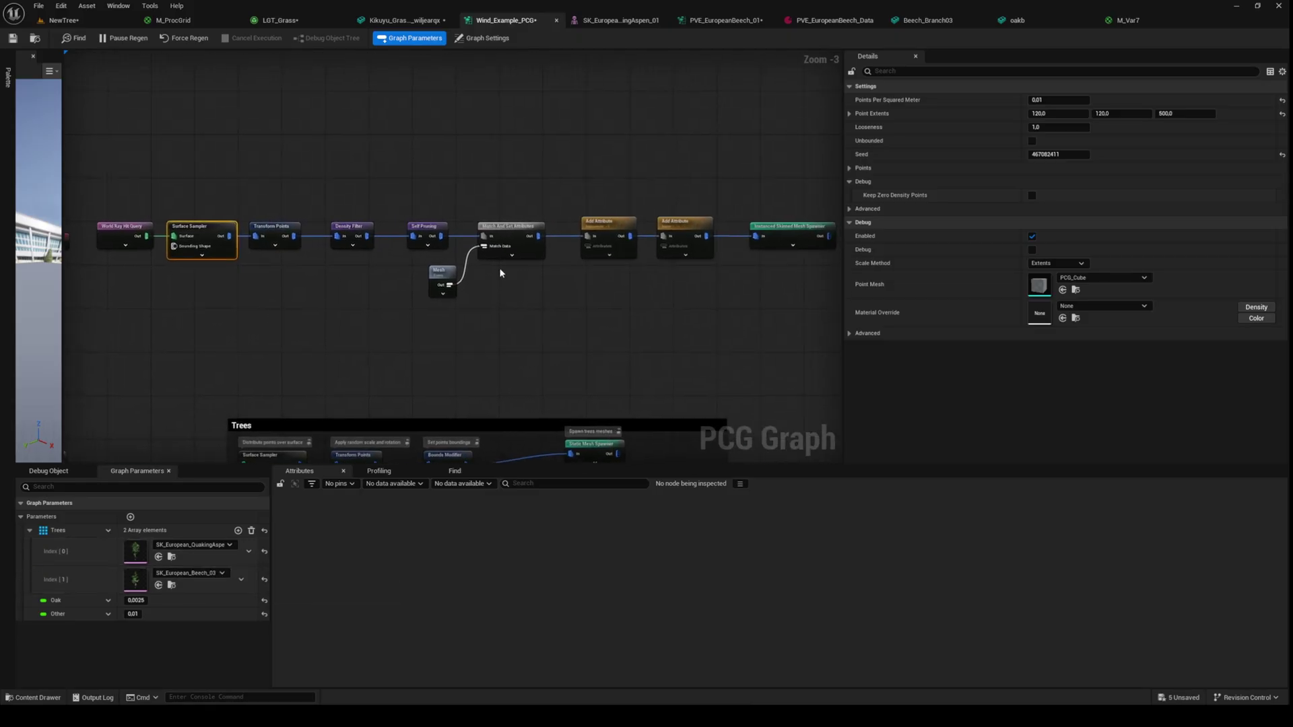
scroll(500, 268, down, 2)
click(64, 19)
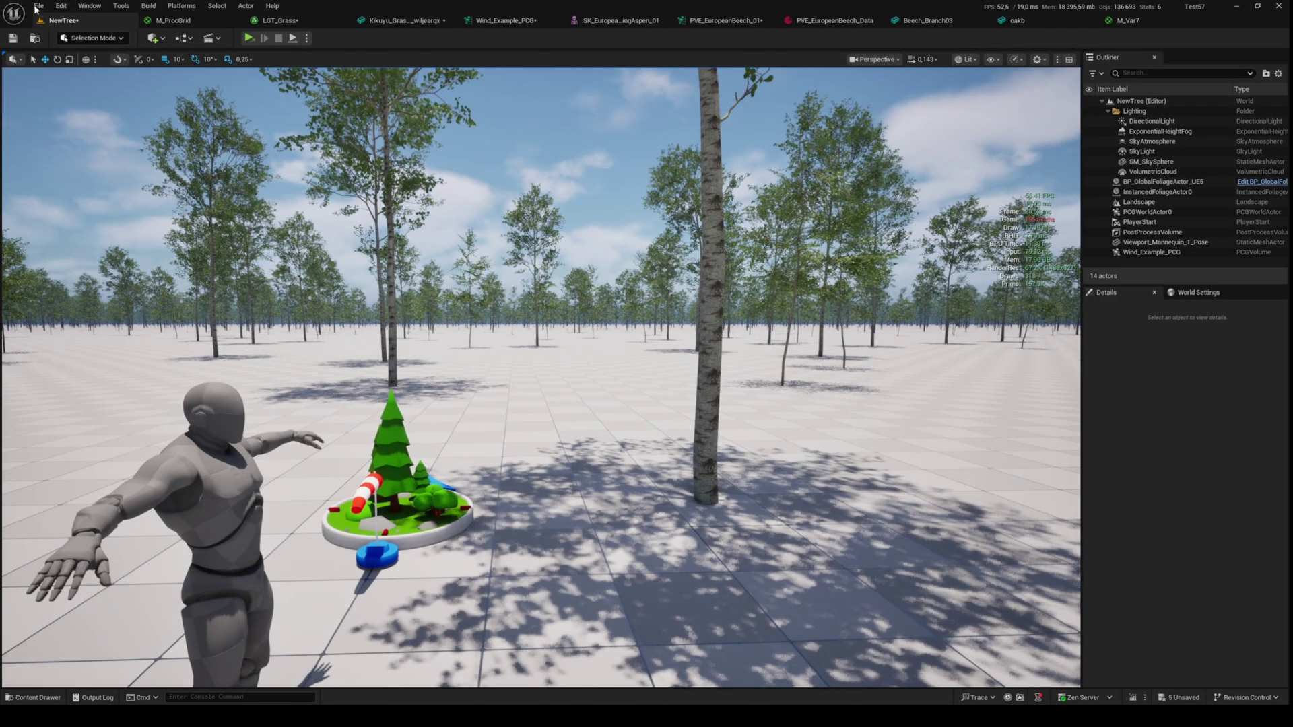
click(505, 18)
scroll(424, 260, up, 2)
scroll(498, 284, up, 2)
right_drag(497, 285, 326, 284)
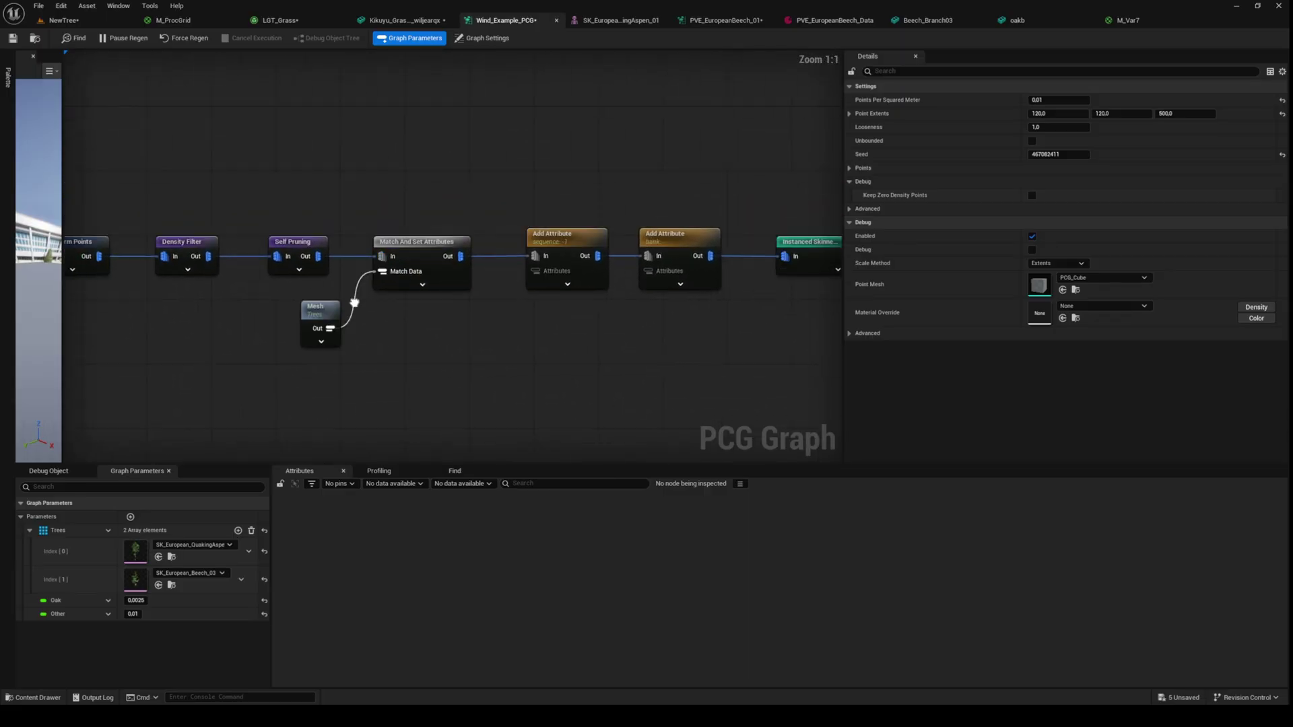
scroll(529, 312, down, 2)
click(527, 271)
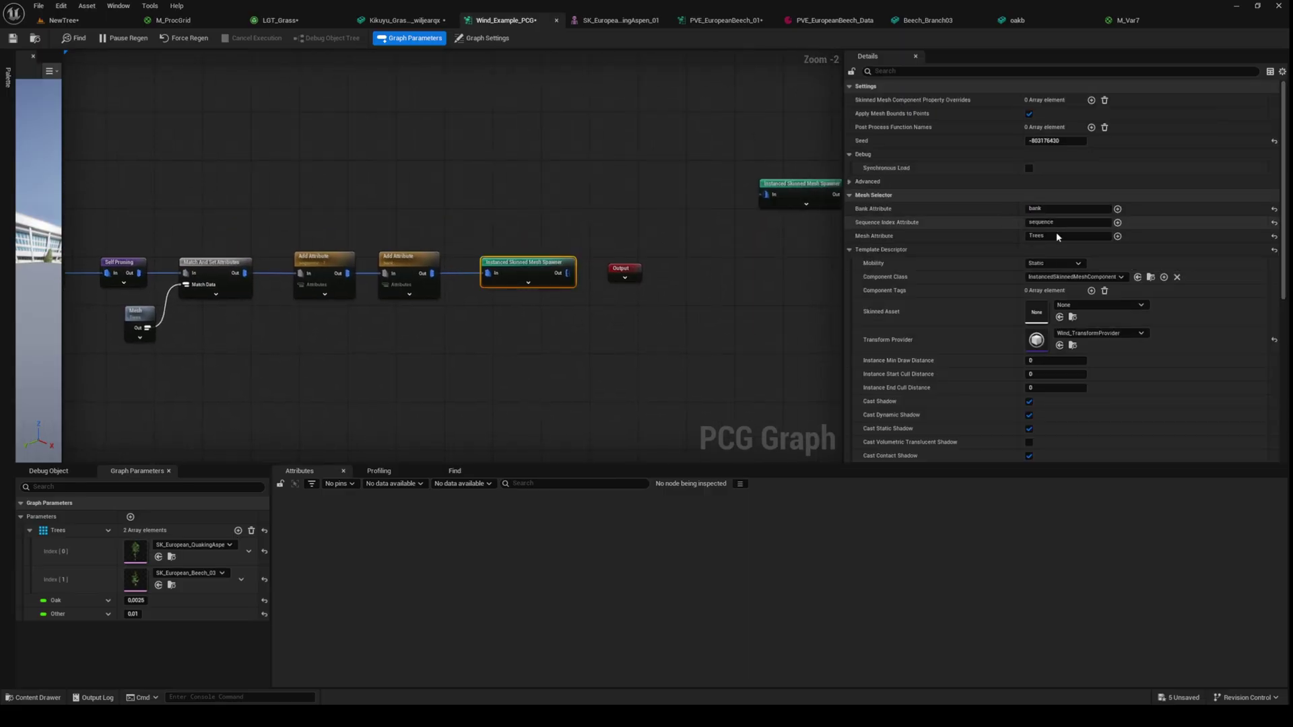
mouse_move(910, 340)
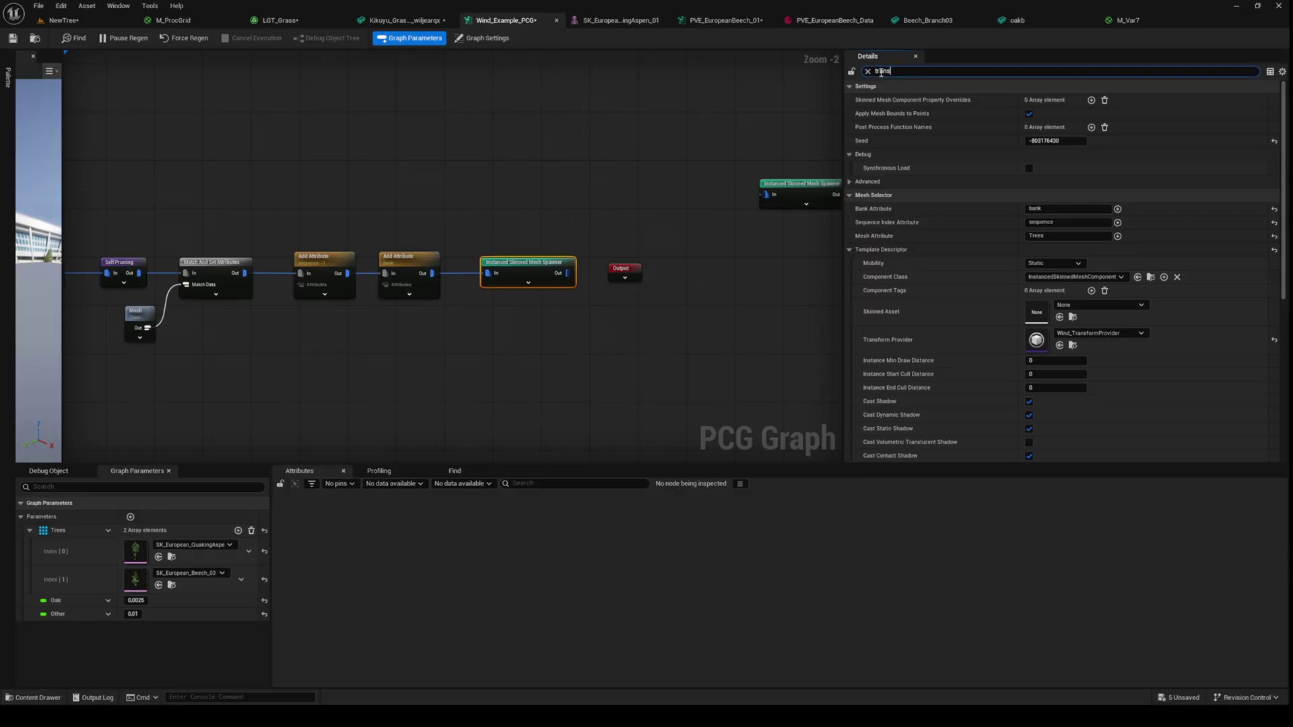
click(1097, 114)
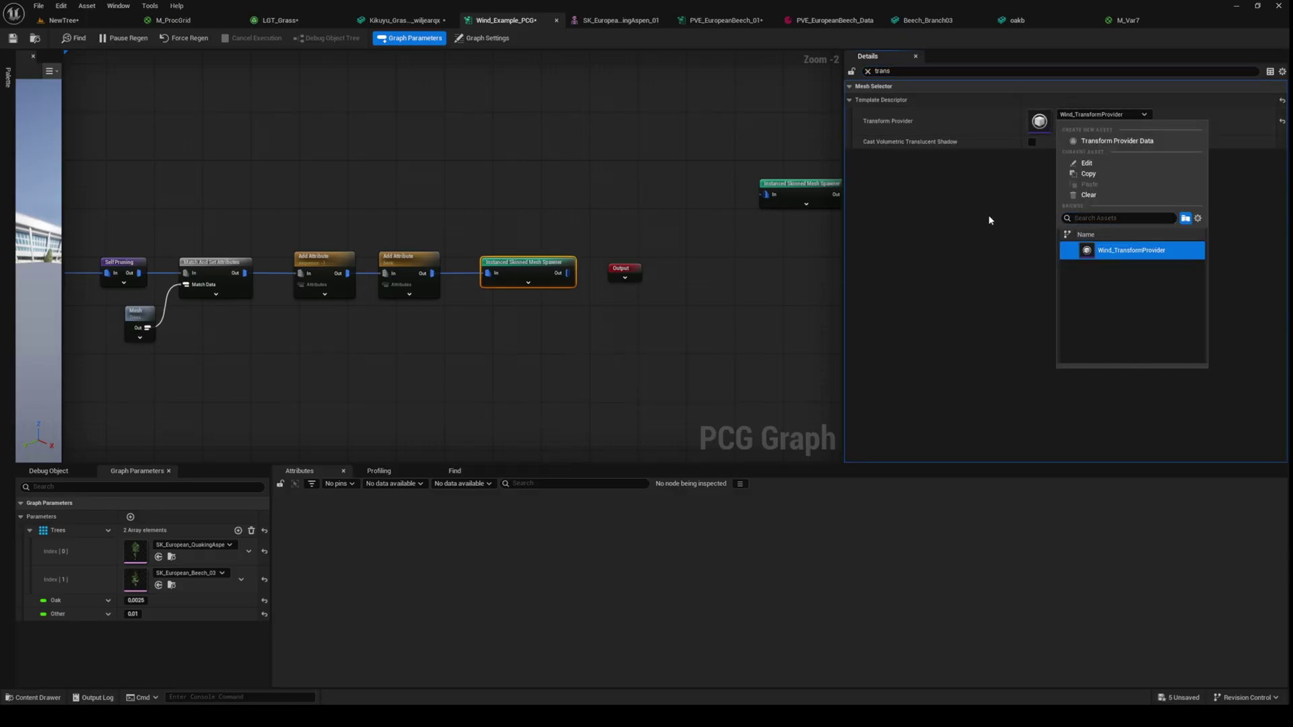
click(995, 234)
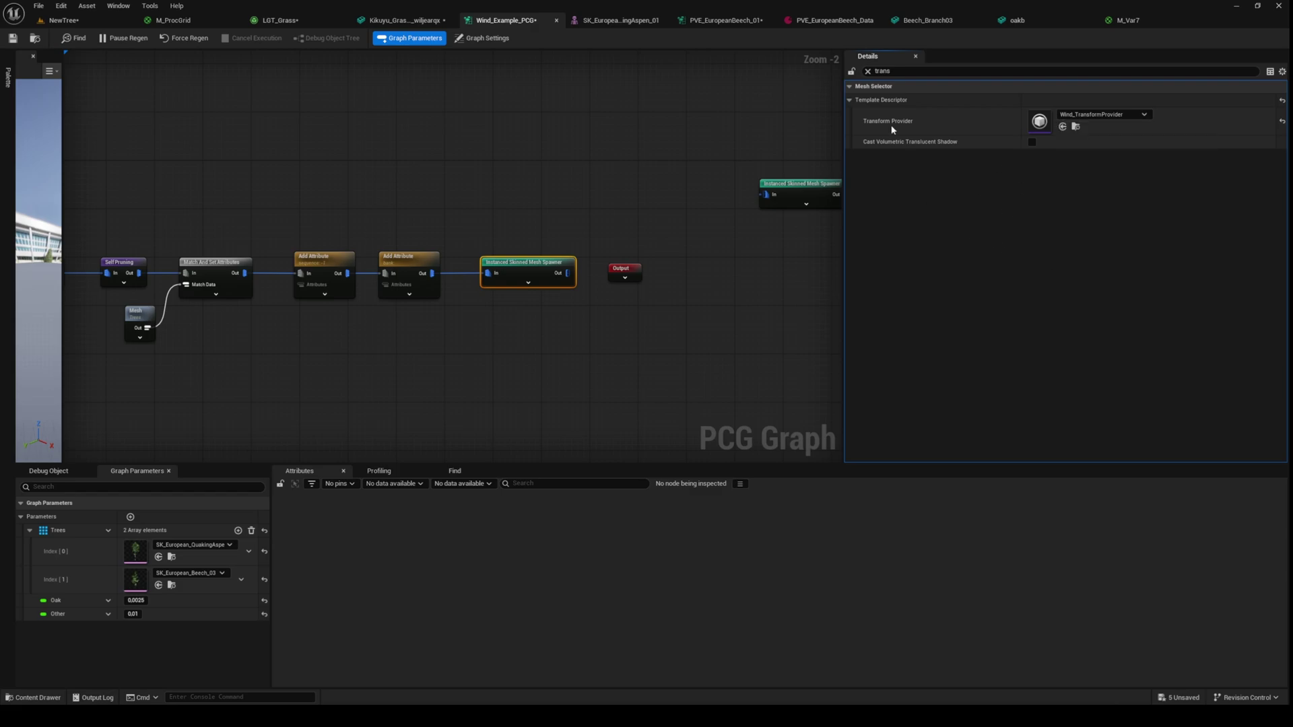
click(867, 72)
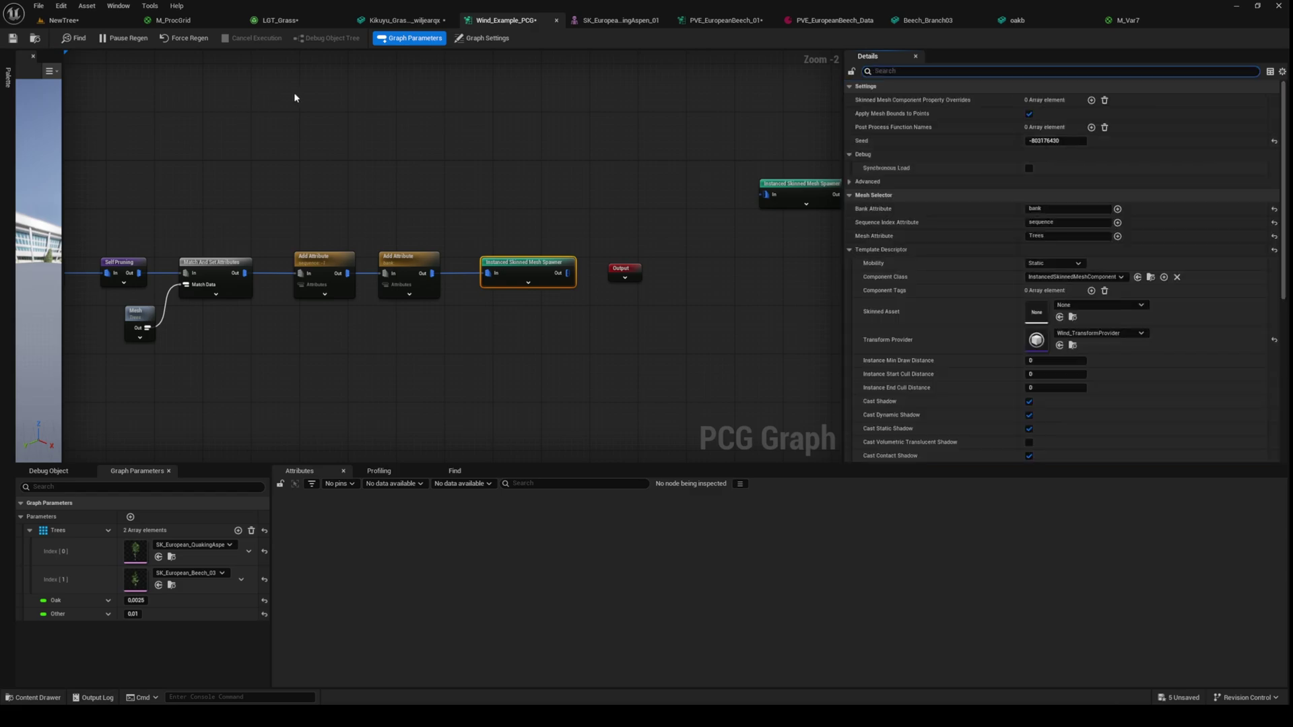
click(63, 19)
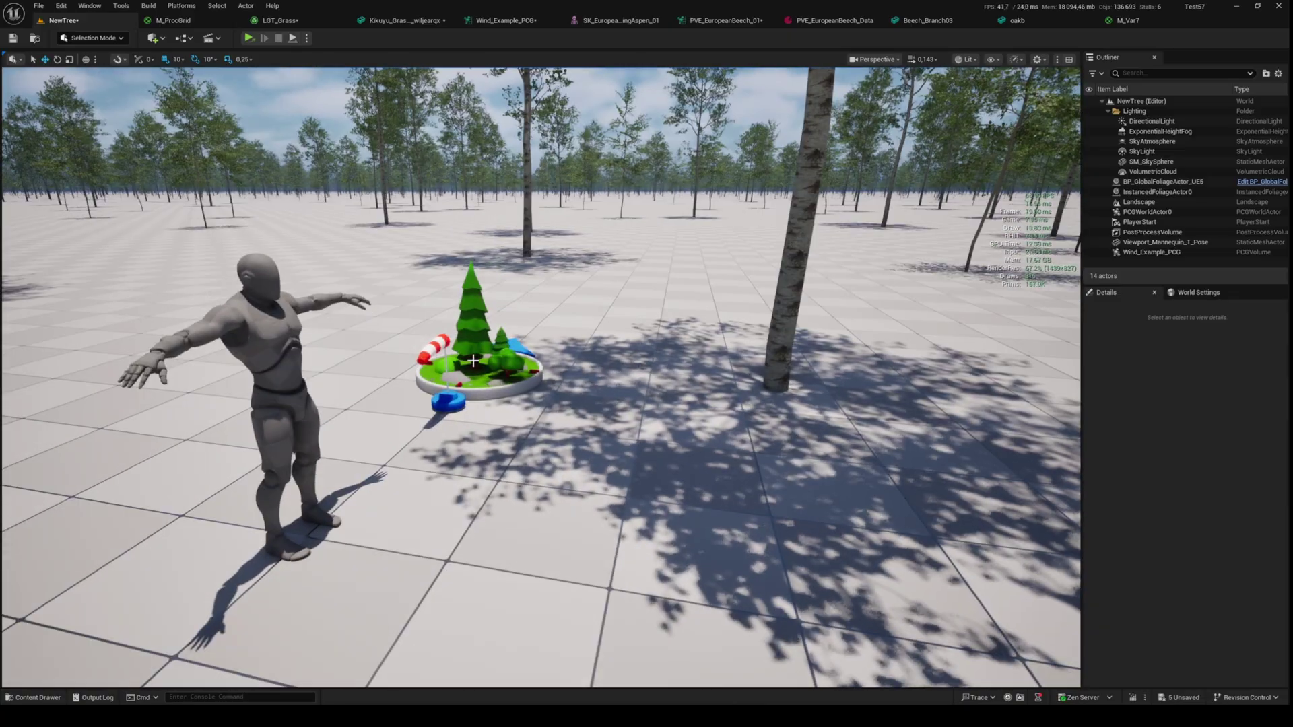
- Select BP_GlobalFoliageActor_UE5 in the Outliner and browse the top-level content folder
click(1162, 182)
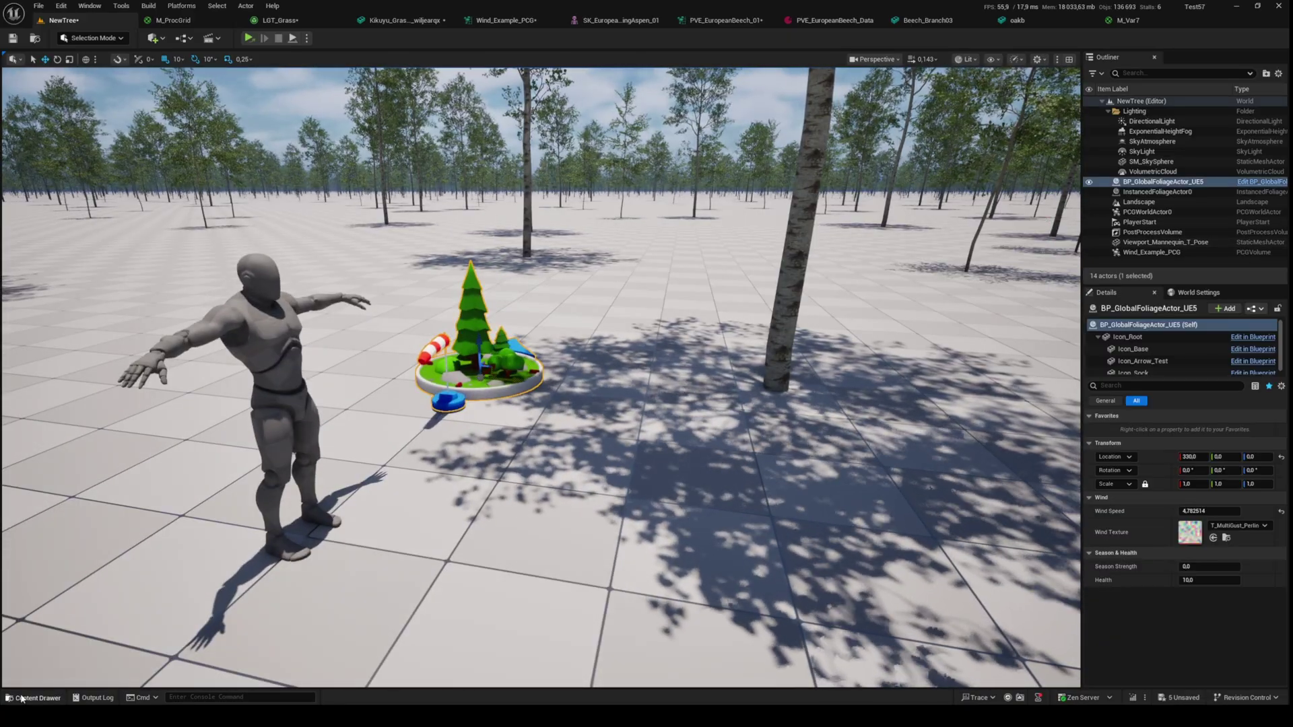
key(ctrl+space)
click(431, 442)
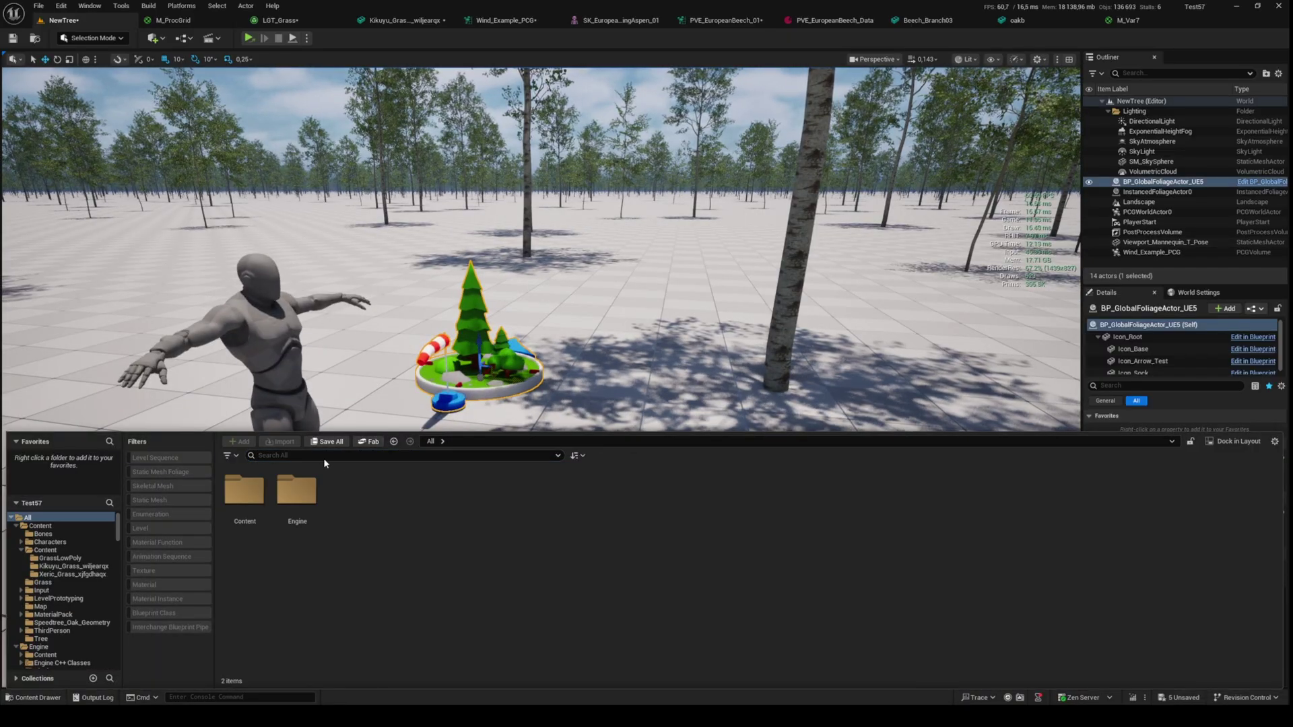
text(globa)
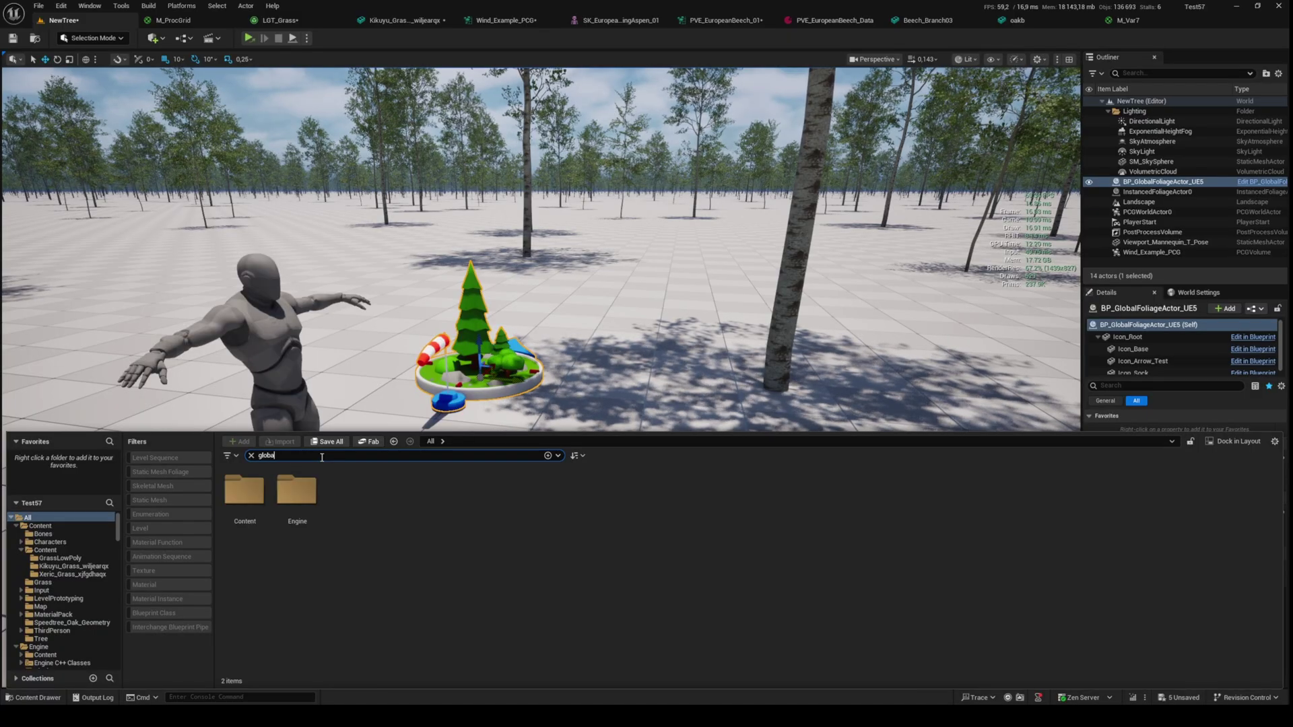
text(l)
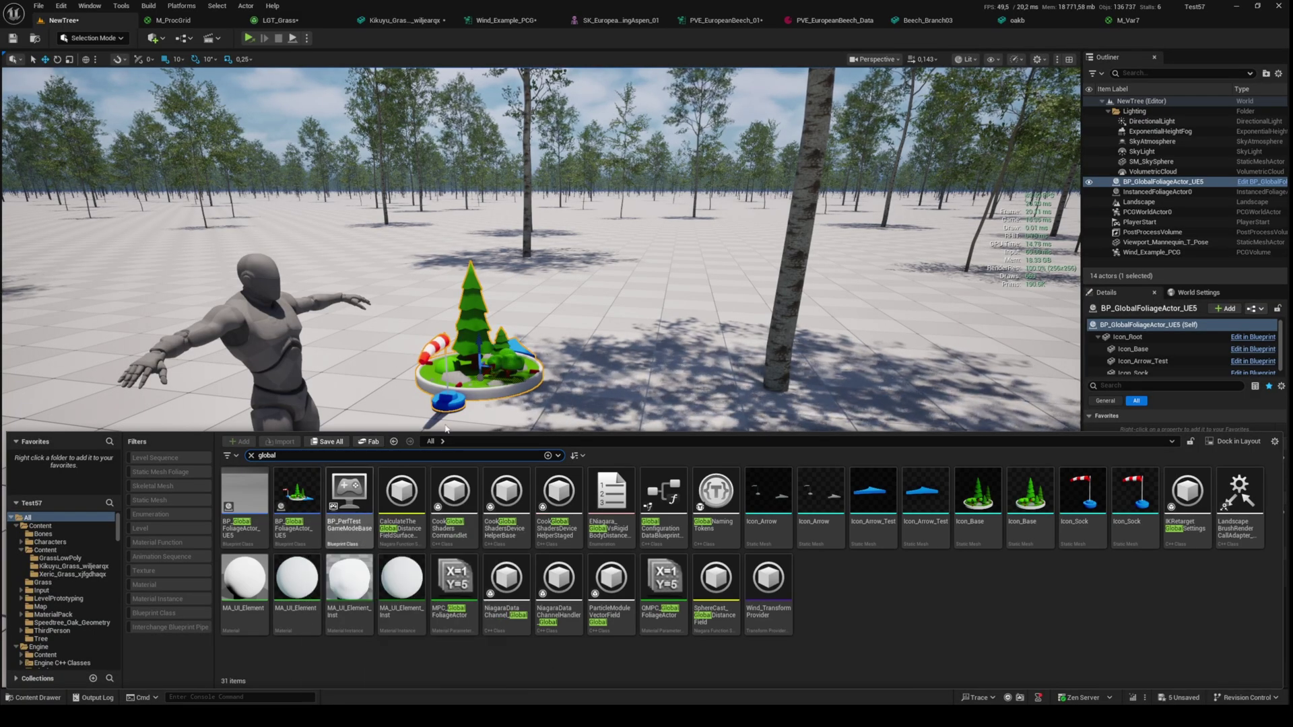
right_drag(566, 303, 565, 303)
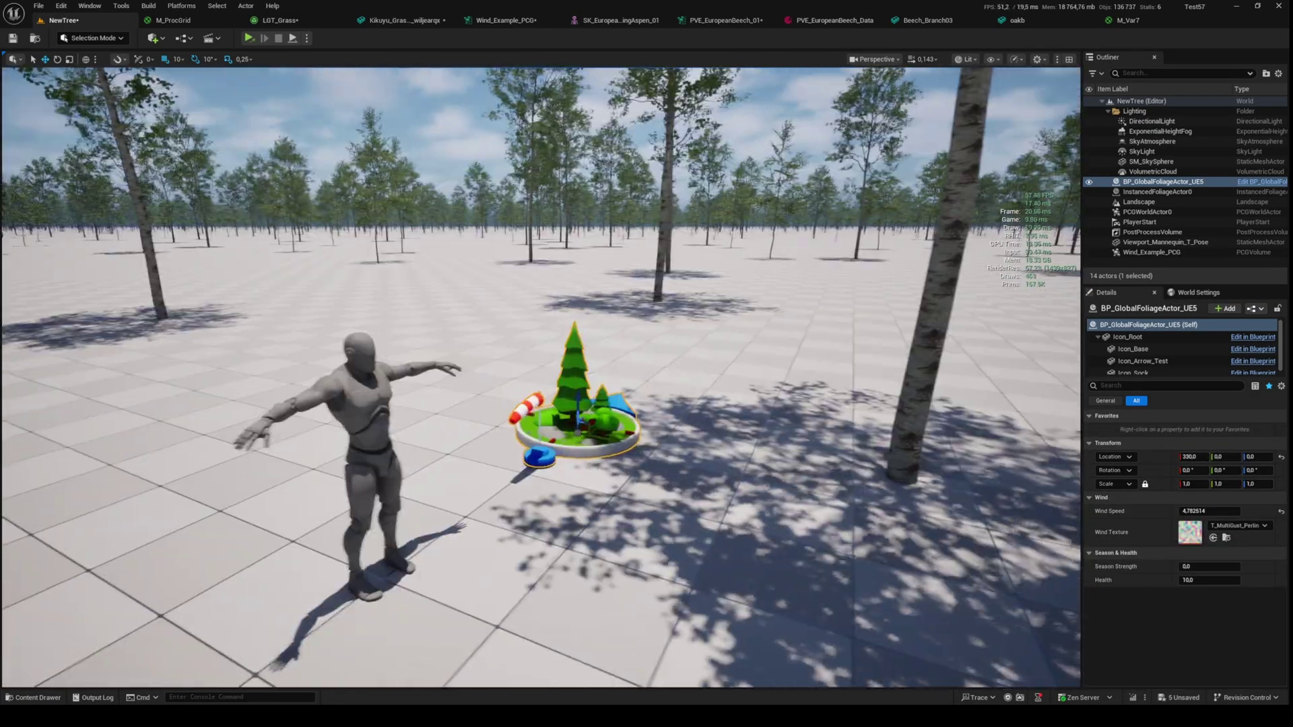
right_drag(711, 336, 711, 335)
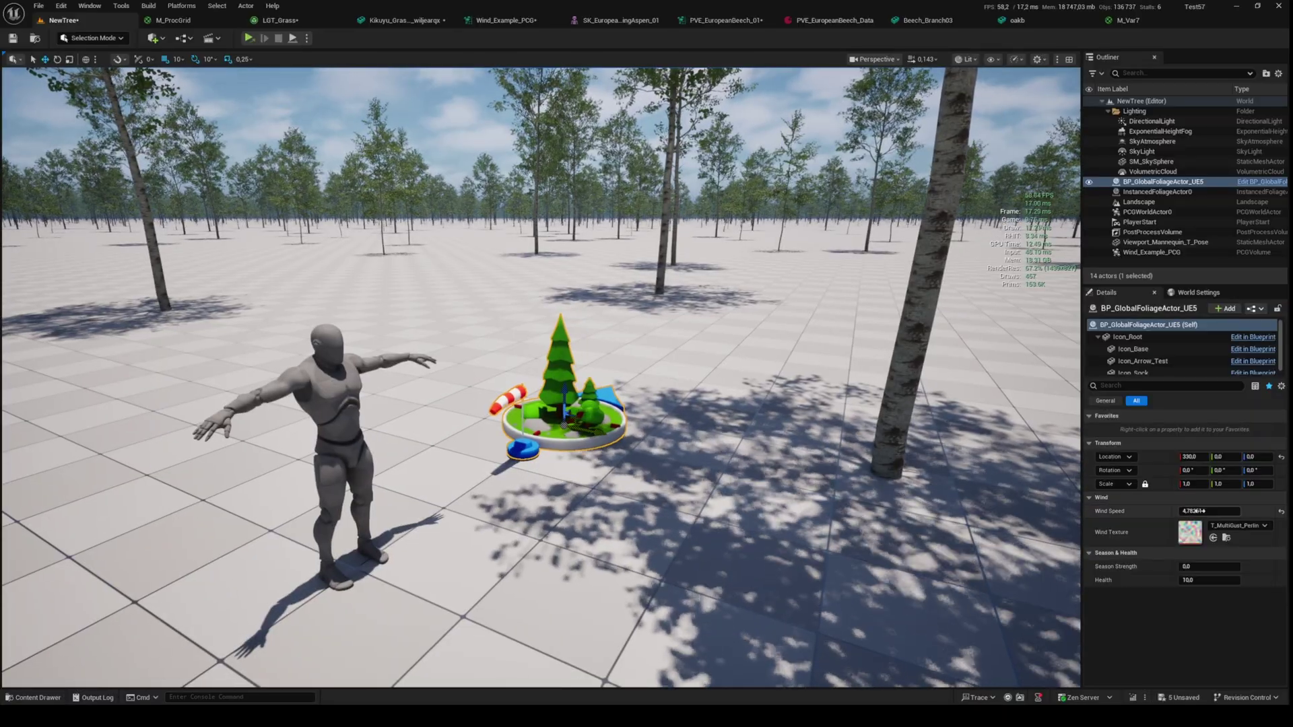
- Drag Wind Speed down toward 2.33, then fly among the trees toward the mannequin
drag(1207, 511, 1103, 511)
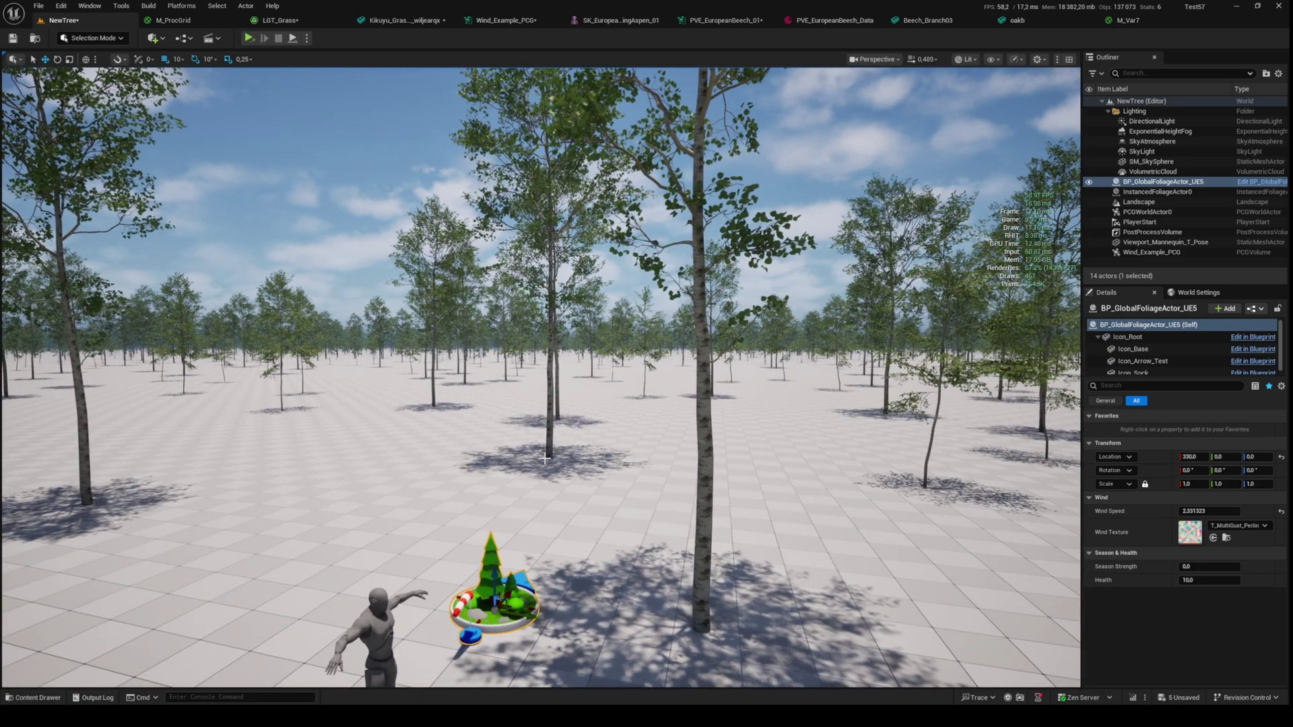
drag(546, 459, 536, 434)
key(s)
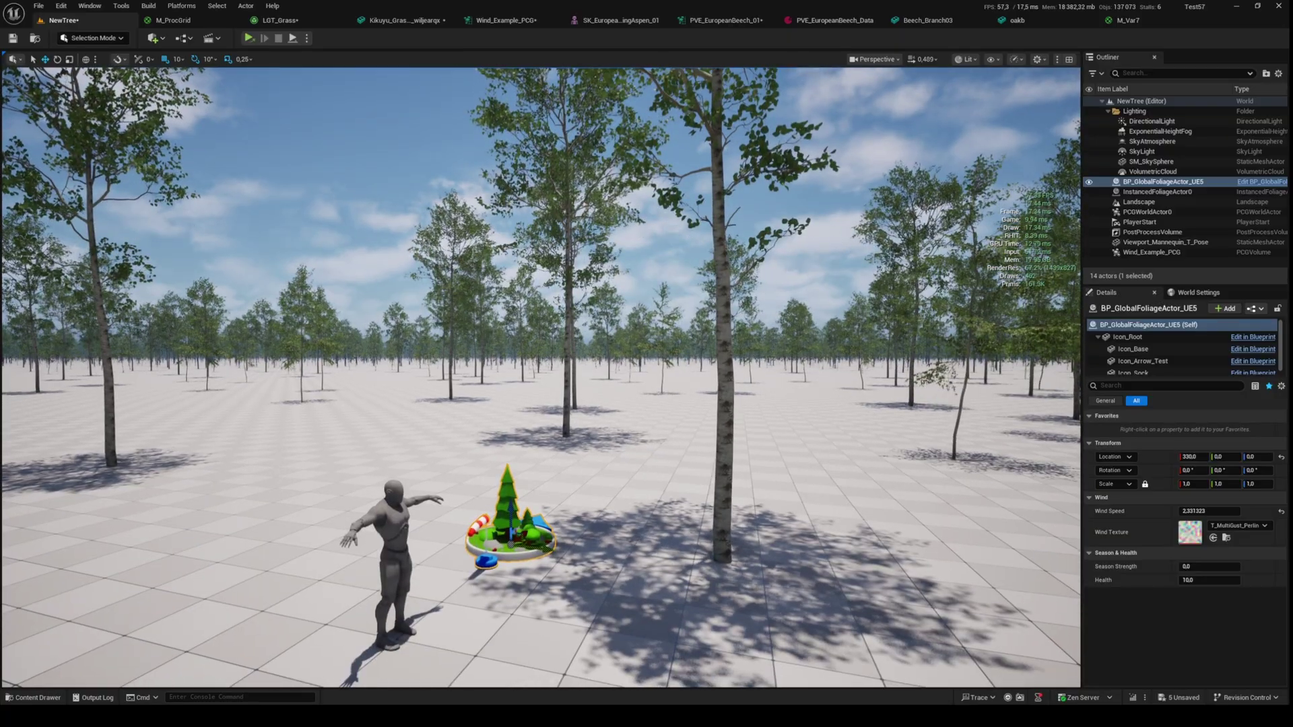
key(s)
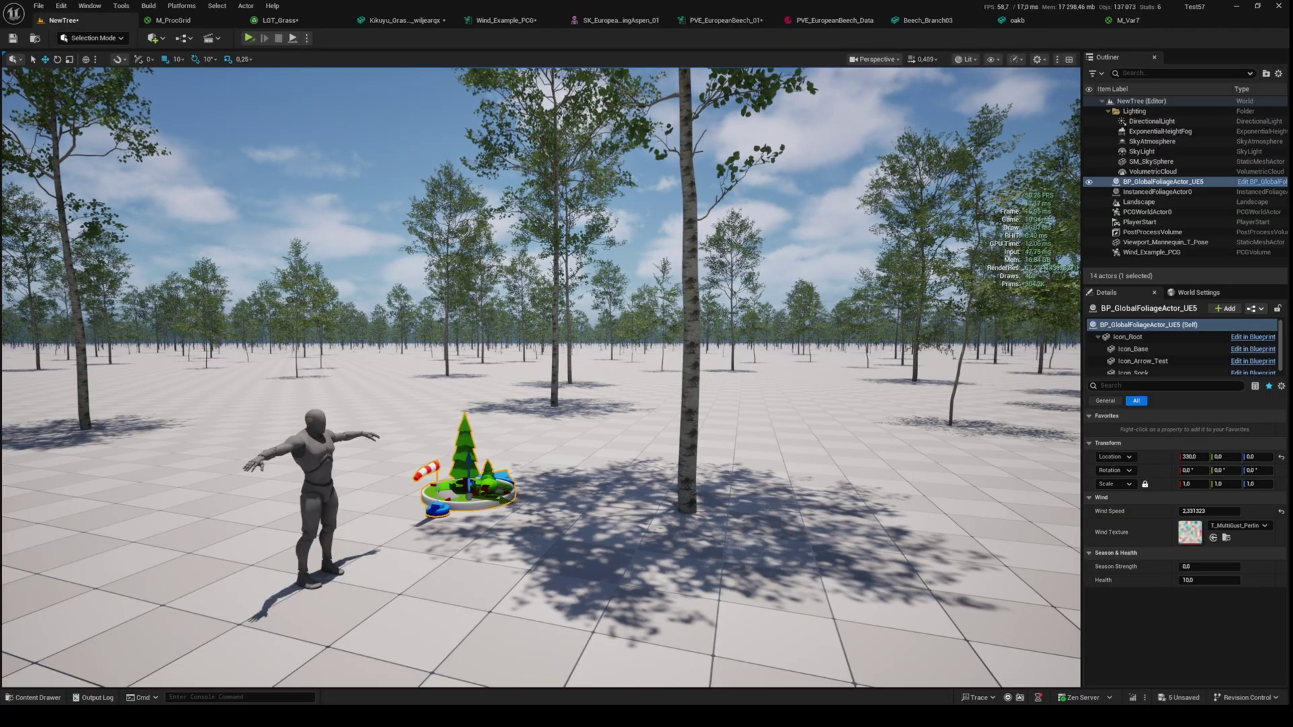
key(w)
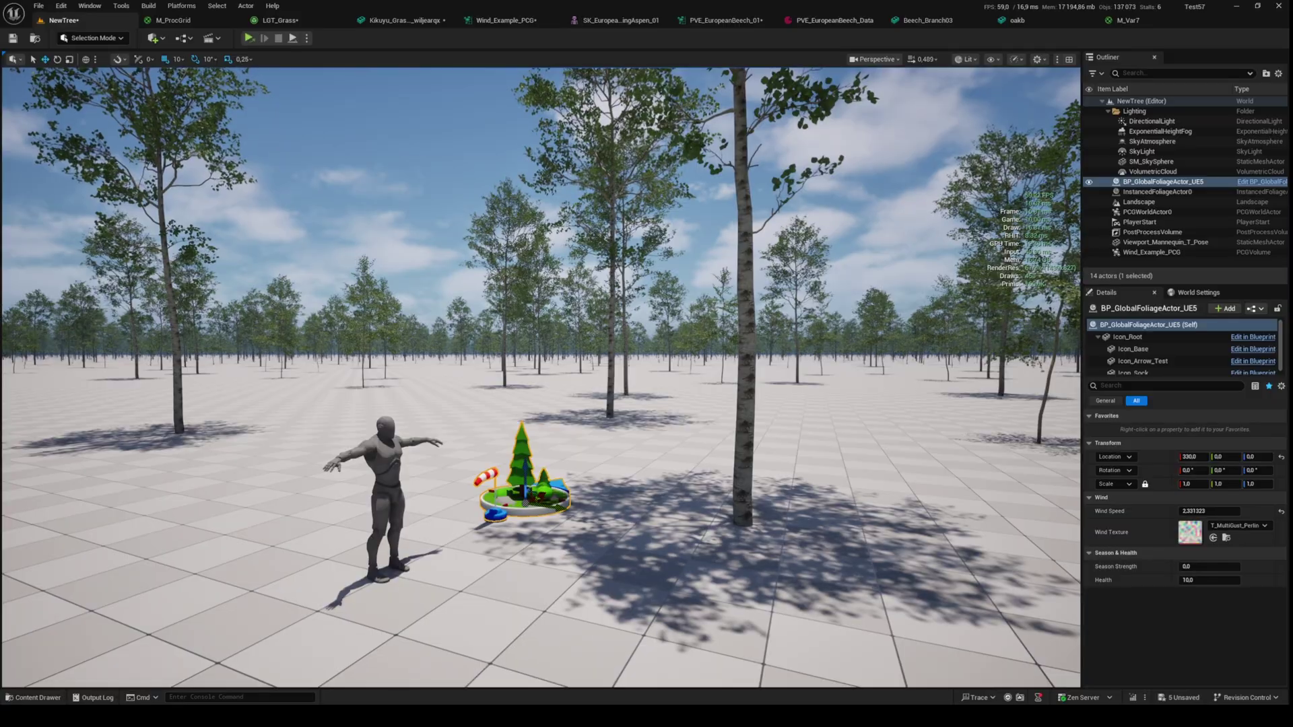
right_drag(647, 374, 657, 374)
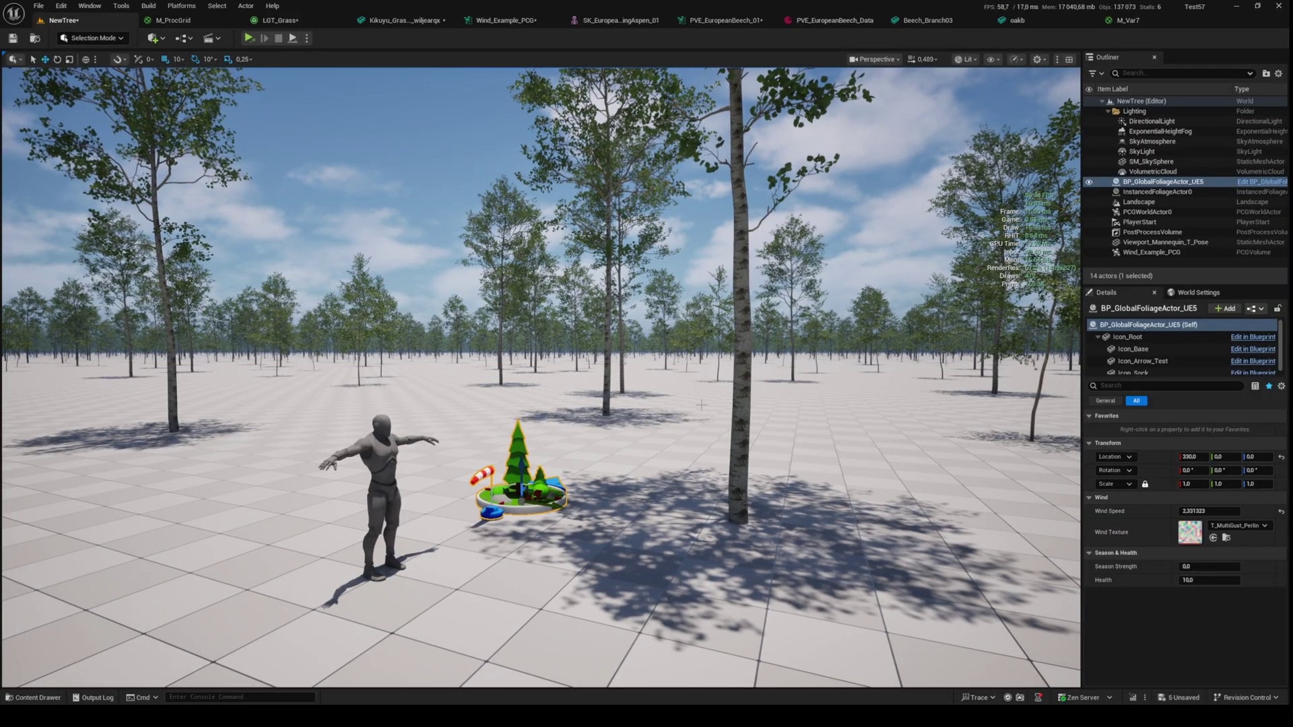